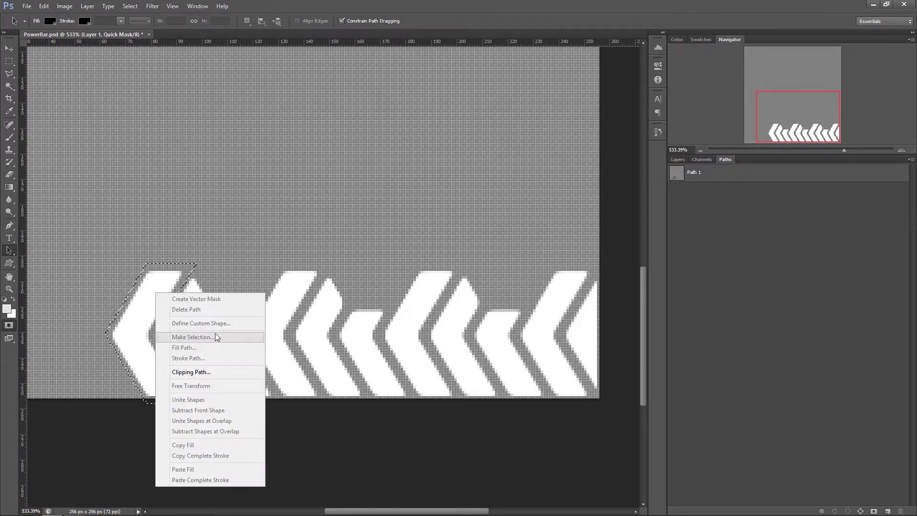
# Set the foreground colour's brightness to 8%
pyautogui.click(12, 64)
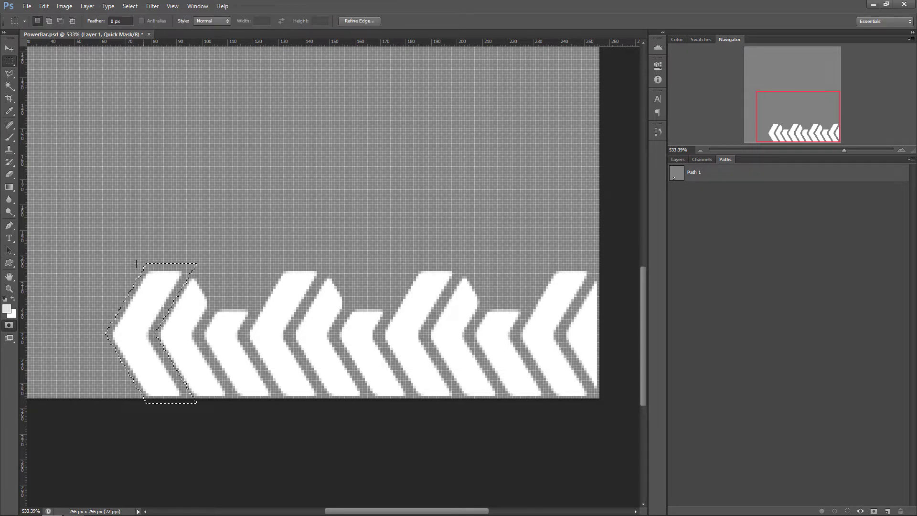
pyautogui.click(8, 309)
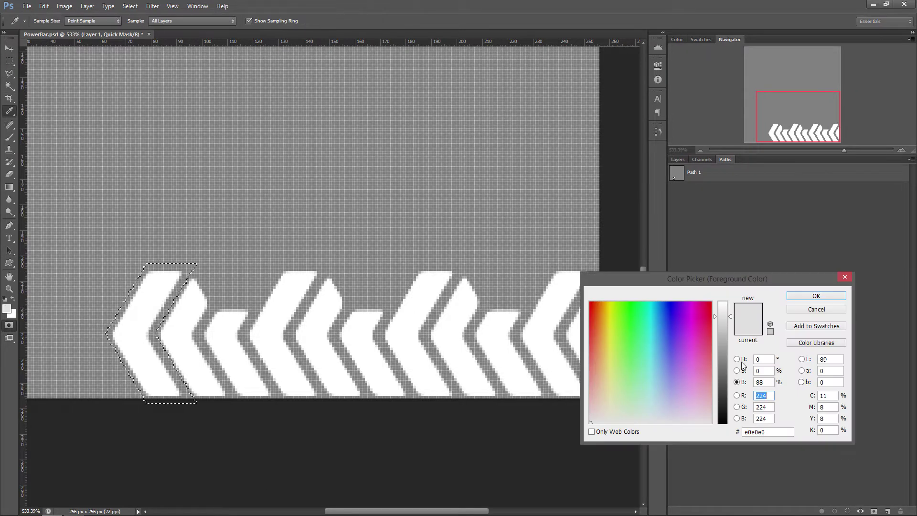
pyautogui.click(734, 383)
pyautogui.write('8')
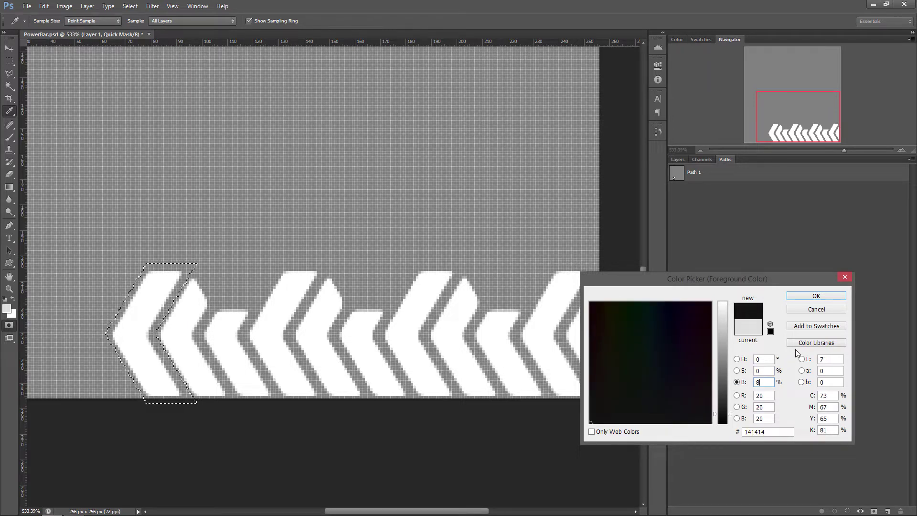
pyautogui.click(816, 296)
# Fill the selected first chevron in the quick mask with the foreground colour in Normal mode at 100% opacity
pyautogui.press('m')
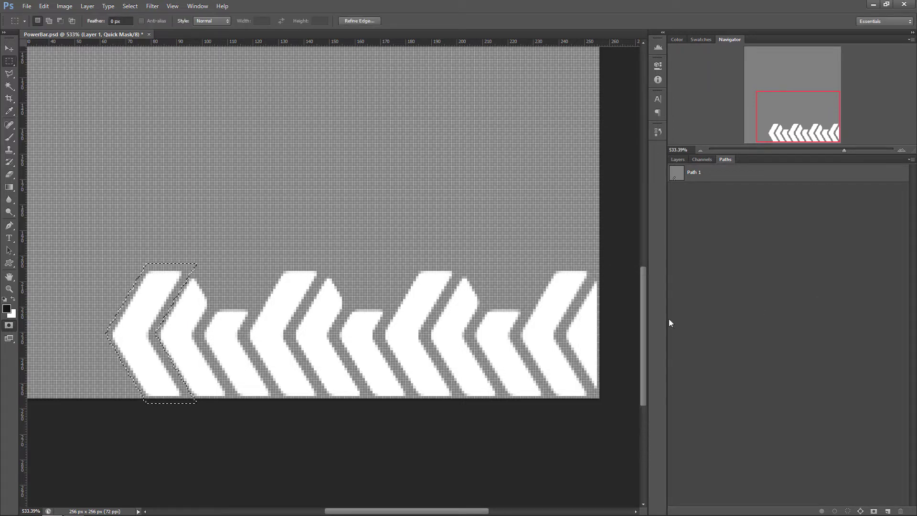
pyautogui.rightClick(144, 288)
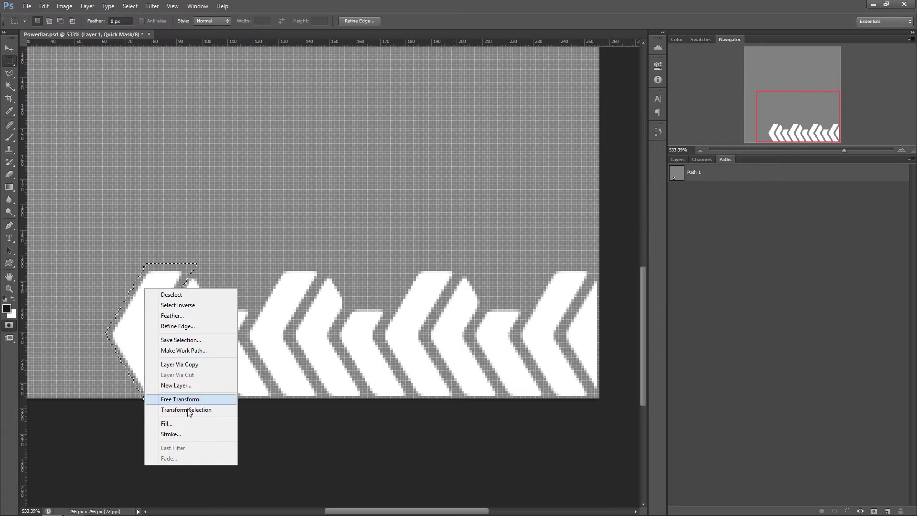
pyautogui.click(175, 423)
pyautogui.click(683, 333)
pyautogui.click(686, 342)
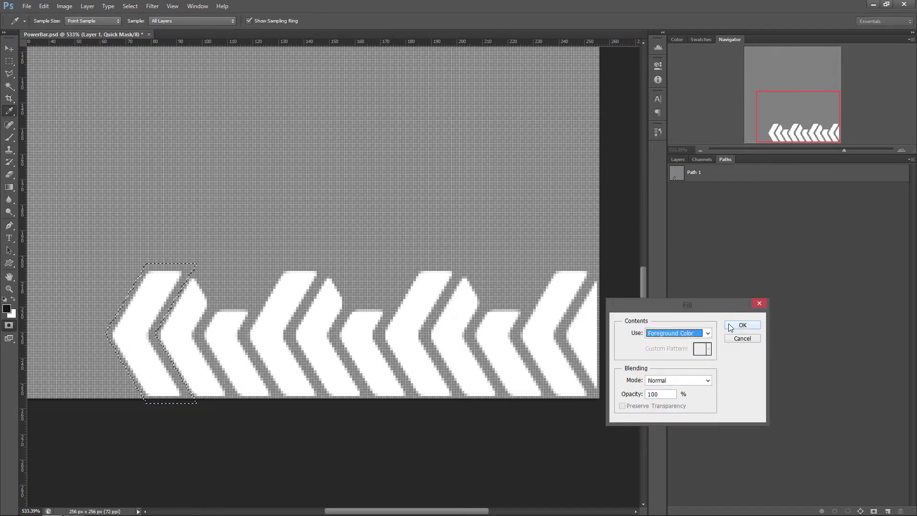
pyautogui.click(741, 327)
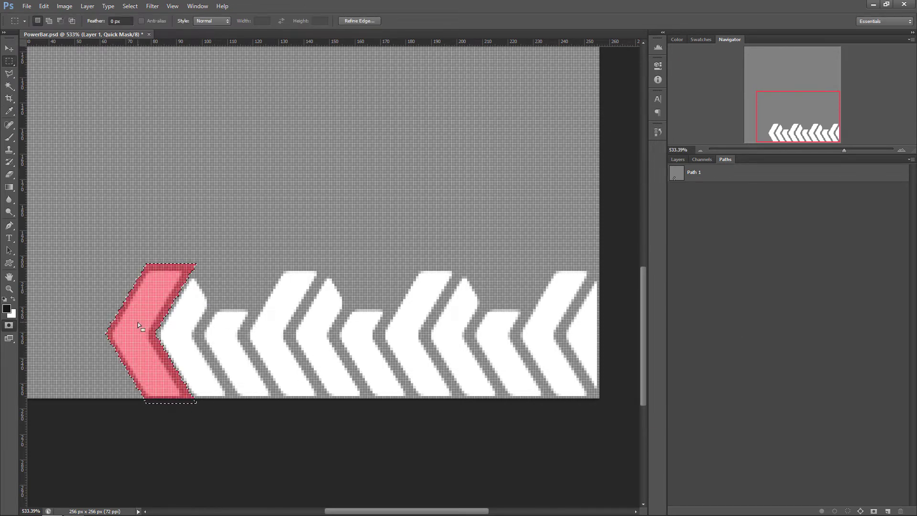
# Shift the chevron-shaped selection onto the second chevron so it slightly overlaps the edge of the first fill
pyautogui.hotkey('shift', 'Right')
pyautogui.hotkey('shift', 'Right')
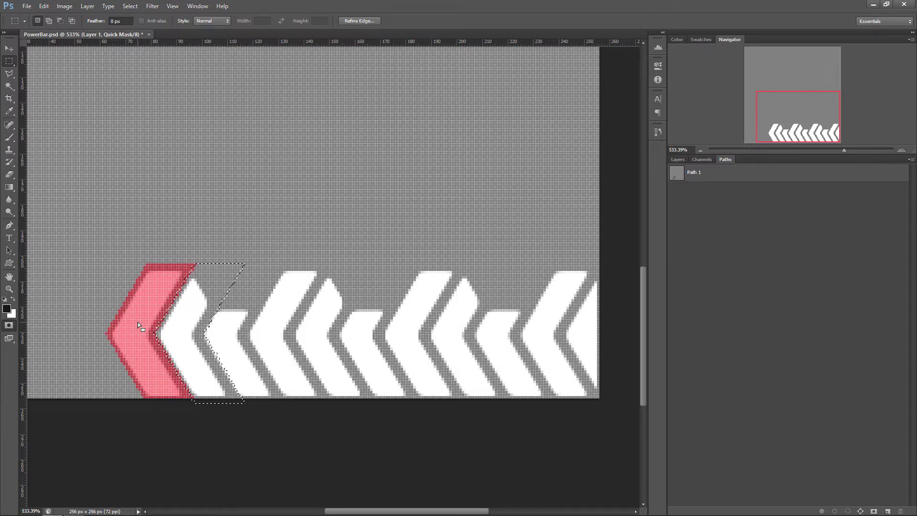
pyautogui.press('Left')
pyautogui.keyDown('alt'); pyautogui.scroll(3, 278, 297); pyautogui.keyUp('alt')
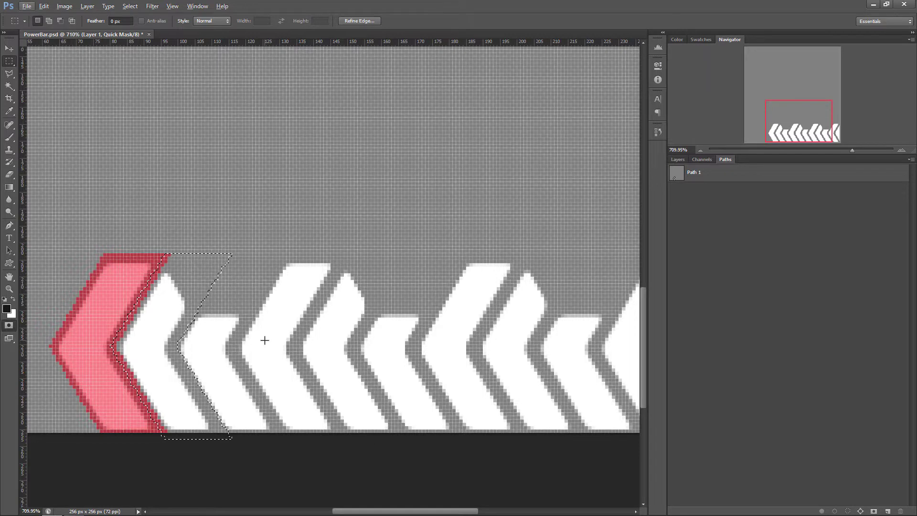
pyautogui.press('Right')
pyautogui.click(194, 285)
pyautogui.hotkey('ctrl', 'z')
pyautogui.press('Left')
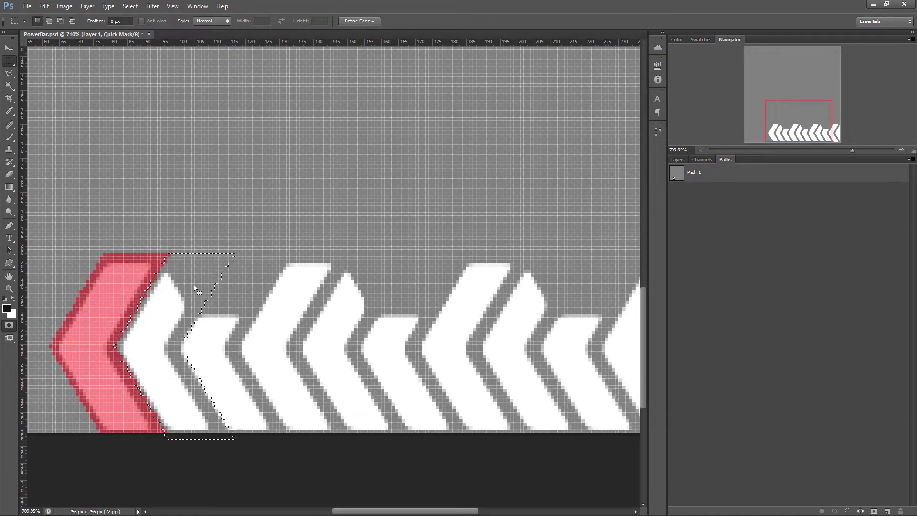
# Set the foreground brightness to 16% and fill the selection over the second chevron with it
pyautogui.rightClick(163, 293)
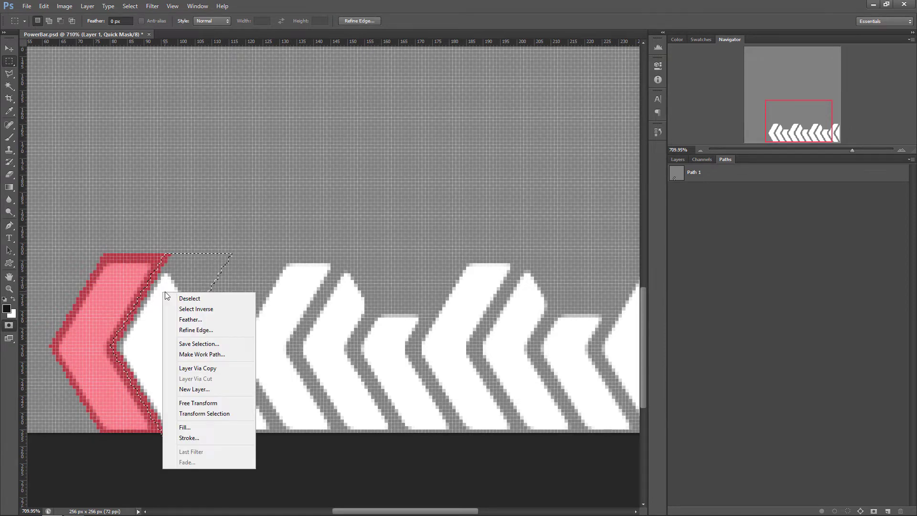
pyautogui.click(7, 309)
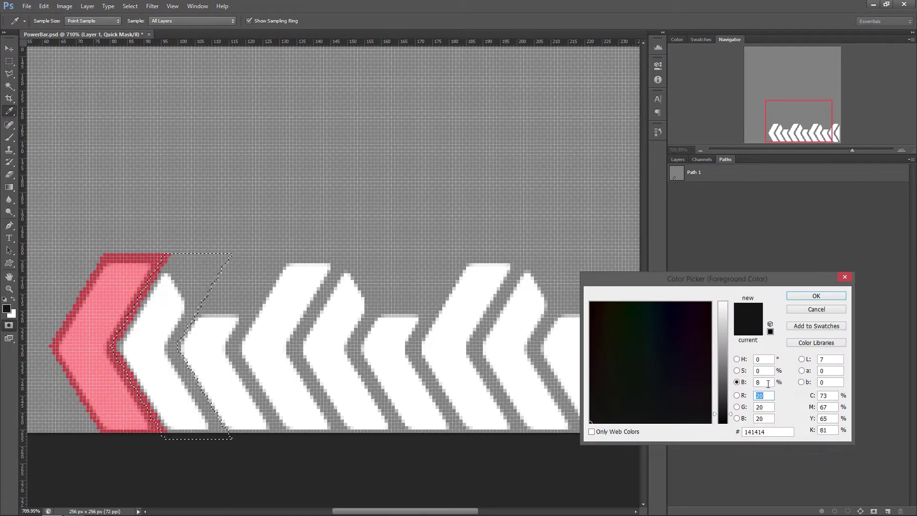
pyautogui.doubleClick(763, 382)
pyautogui.write('16')
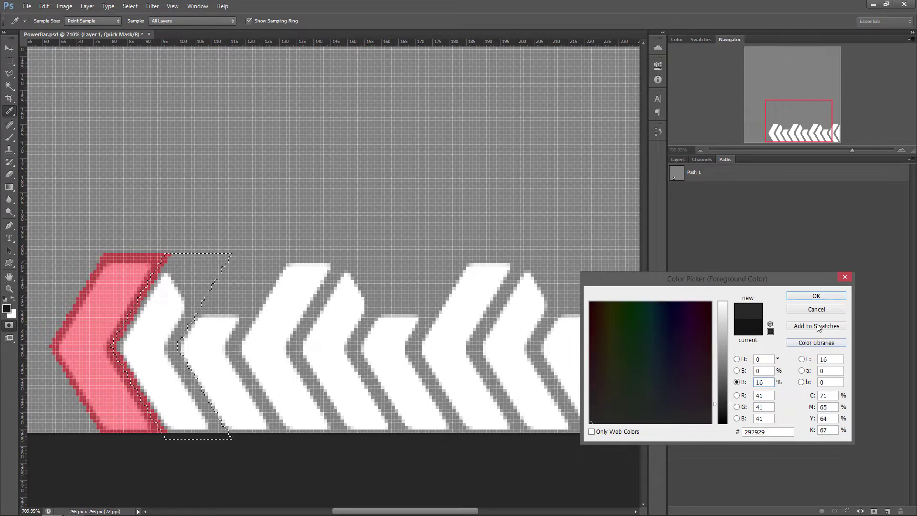
pyautogui.click(817, 295)
pyautogui.rightClick(183, 304)
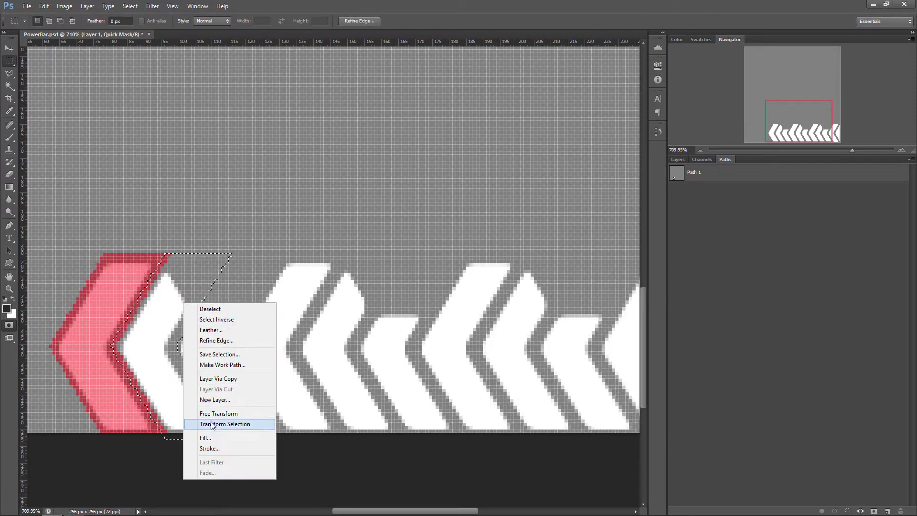
pyautogui.click(205, 437)
pyautogui.press('Return')
# Move the selection onto the third chevron and fill it with a foreground colour of 24% brightness
pyautogui.moveTo(139, 315); pyautogui.dragTo(200, 315)
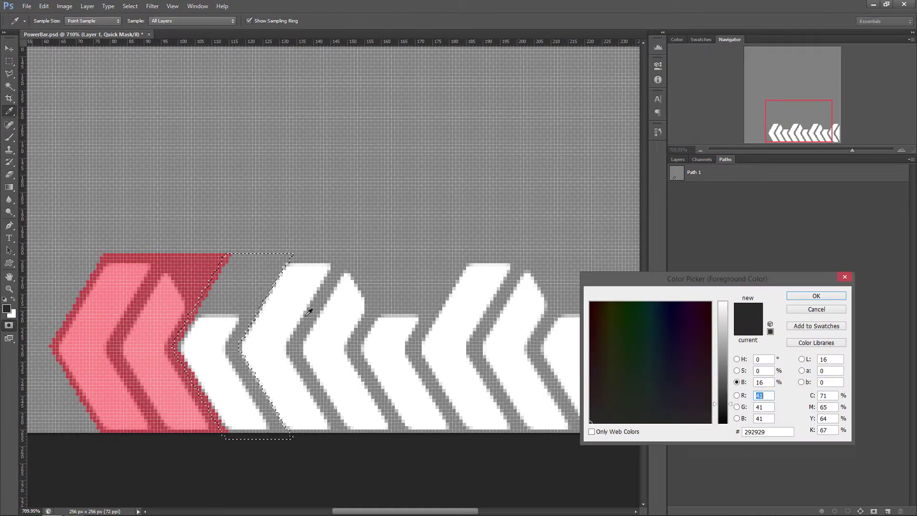
pyautogui.click(818, 297)
pyautogui.rightClick(243, 297)
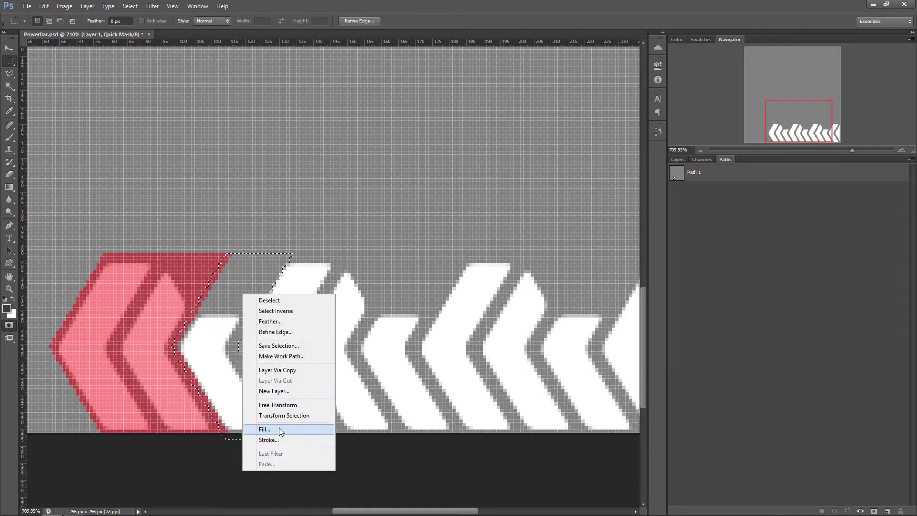
pyautogui.click(264, 428)
pyautogui.press('Return')
# Nudge the selection onto the fourth chevron, slightly overlapping the third chevron's filled area
pyautogui.hotkey('shift', 'Right')
pyautogui.press('Right')
pyautogui.press('Right')
pyautogui.press('Right')
pyautogui.press('Right')
pyautogui.press('Right')
pyautogui.press('Right')
pyautogui.press('Right')
# Raise the foreground colour's brightness one more step above 24% and fill the fourth chevron's selection with it
pyautogui.rightClick(293, 291)
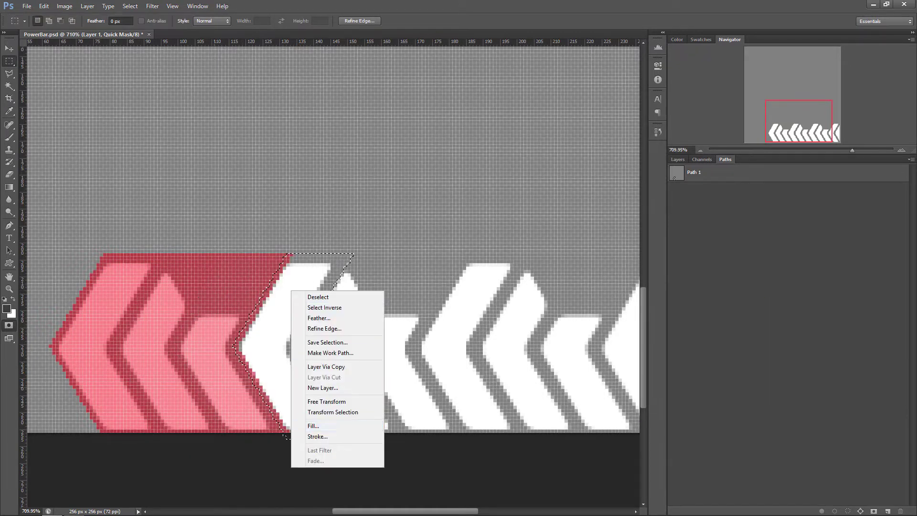
pyautogui.click(313, 426)
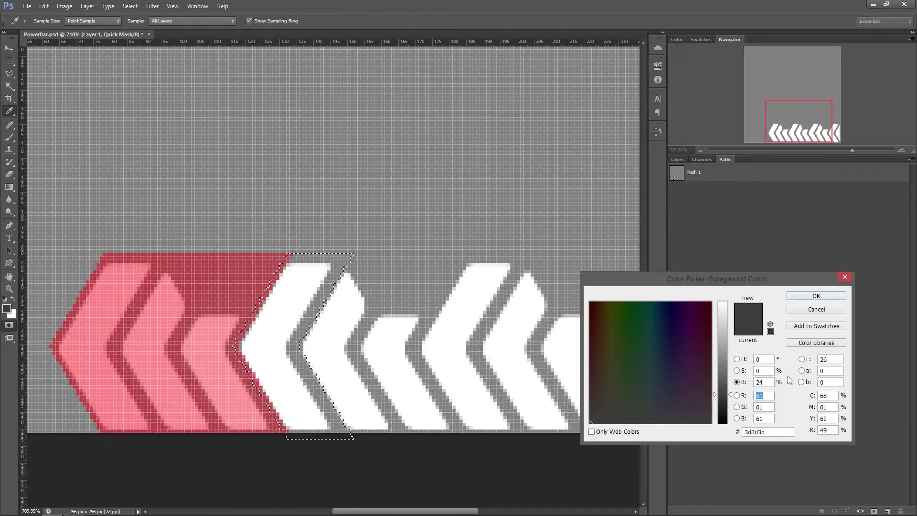
pyautogui.click(819, 296)
pyautogui.press('m')
pyautogui.rightClick(264, 319)
pyautogui.click(310, 460)
pyautogui.click(743, 325)
# Move the selection onto the fifth chevron, slightly overlapping the fourth chevron's fill
pyautogui.hotkey('shift', 'Right')
pyautogui.press('Right')
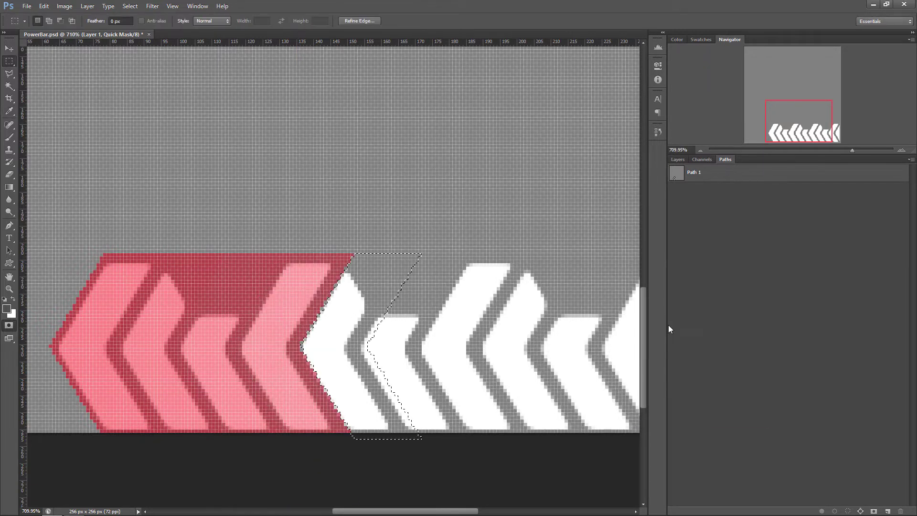
pyautogui.press('Left')
pyautogui.press('Left')
# Lighten the foreground colour by another step and fill the fifth chevron's selection with it
pyautogui.rightClick(371, 295)
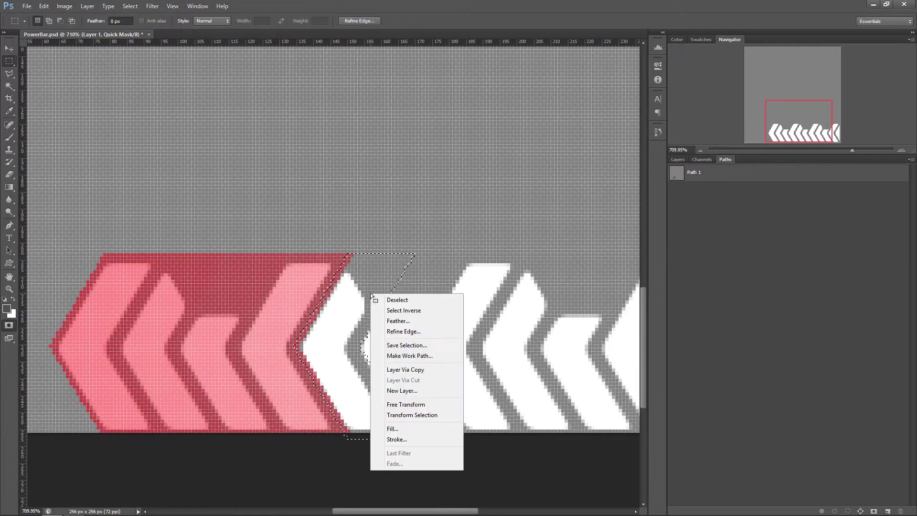
pyautogui.click(392, 429)
pyautogui.click(818, 296)
pyautogui.rightClick(357, 316)
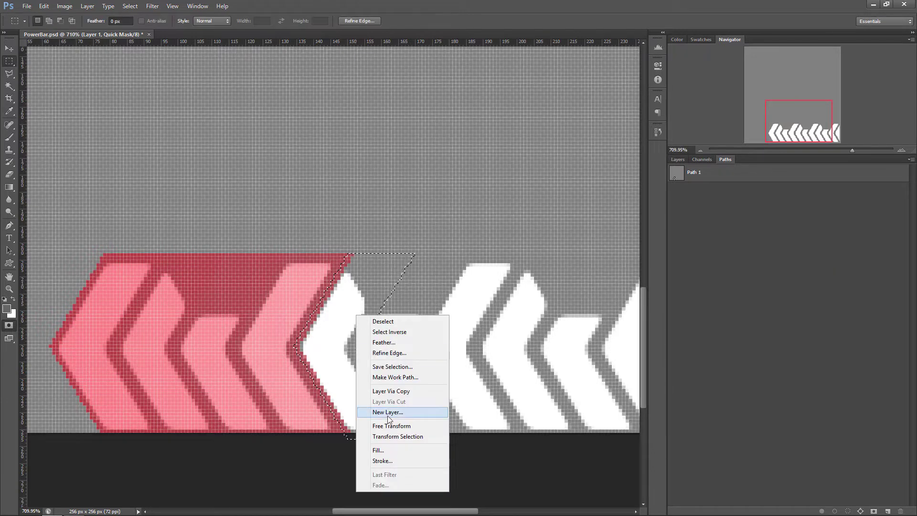
pyautogui.click(377, 450)
pyautogui.click(743, 325)
# Move the selection onto the sixth chevron and fill it with a foreground colour of 48% brightness
pyautogui.moveTo(339, 291); pyautogui.dragTo(400, 291)
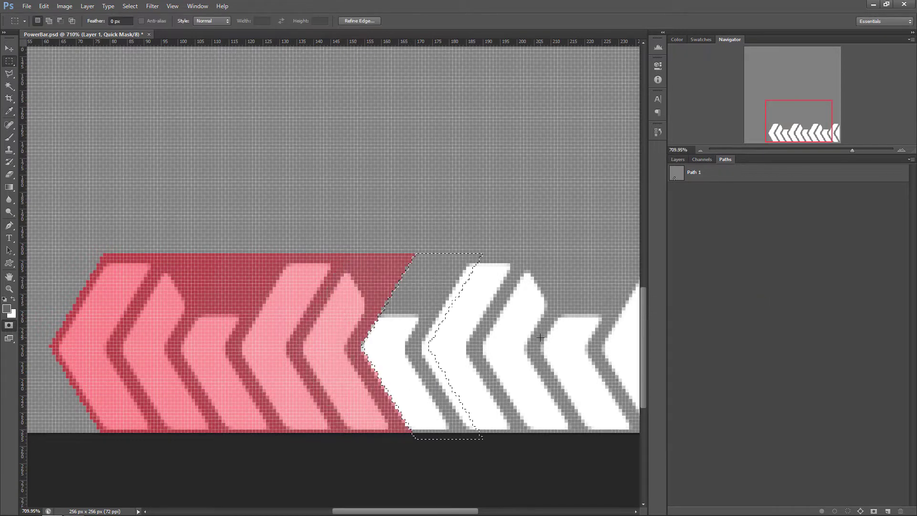
pyautogui.rightClick(400, 292)
pyautogui.click(423, 425)
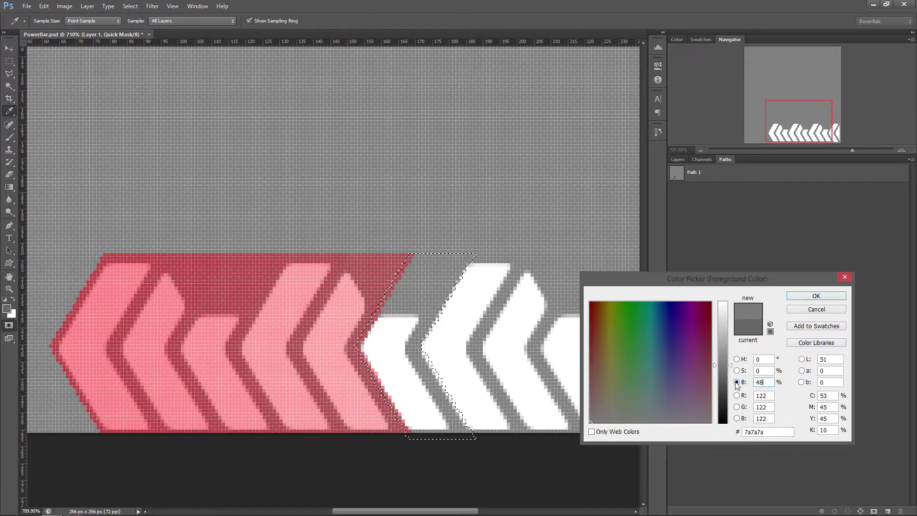
pyautogui.click(816, 296)
pyautogui.rightClick(393, 321)
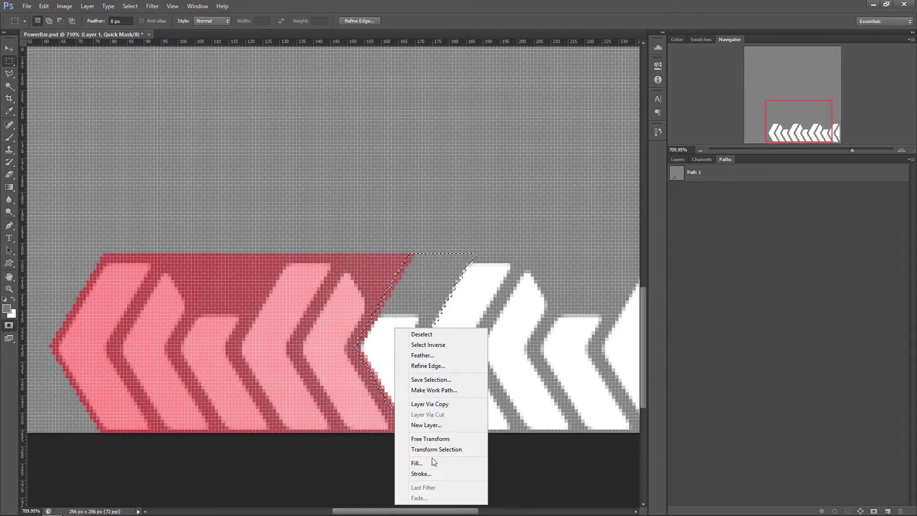
pyautogui.click(430, 458)
pyautogui.press('Return')
# Move the selection onto the seventh chevron and fill it with a foreground colour of 56% brightness
pyautogui.keyDown('shift'); pyautogui.moveTo(488, 336); pyautogui.dragTo(542, 335); pyautogui.keyUp('shift')
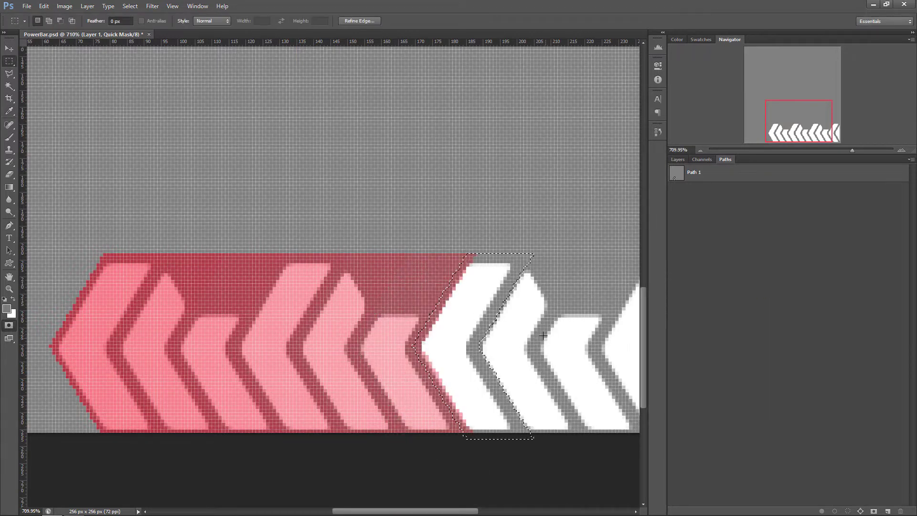
pyautogui.click(12, 308)
pyautogui.click(829, 299)
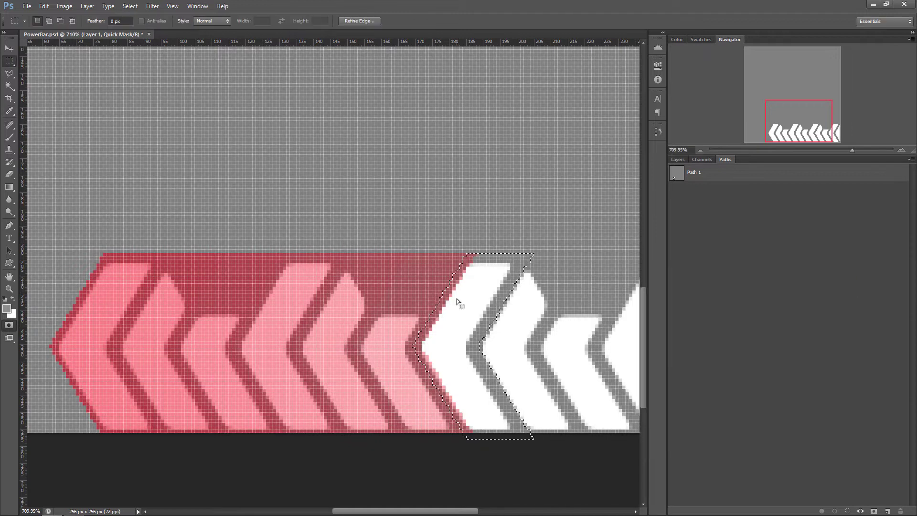
pyautogui.hotkey('shift', 'F5')
pyautogui.click(737, 326)
pyautogui.press('m')
# Move the selection onto the eighth chevron and fill it with a foreground colour of 64% brightness
pyautogui.keyDown('shift'); pyautogui.moveTo(532, 255); pyautogui.dragTo(593, 256); pyautogui.keyUp('shift')
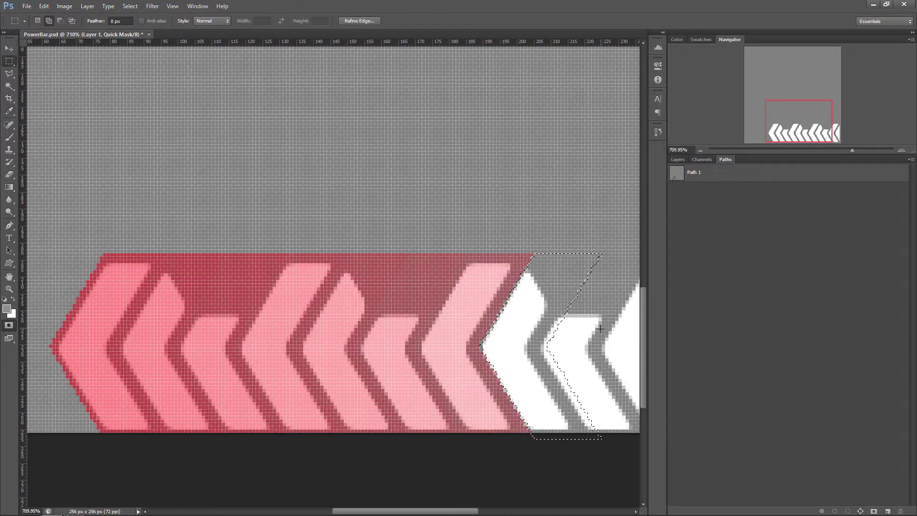
pyautogui.click(9, 309)
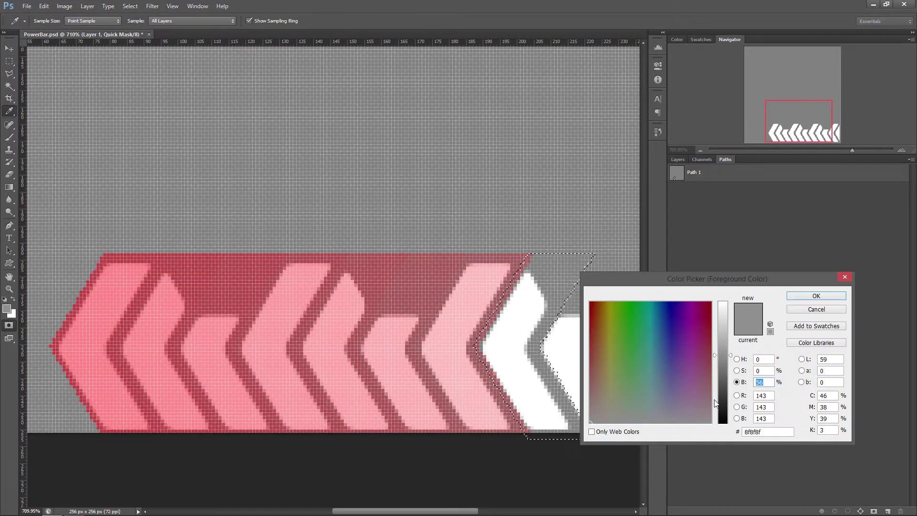
pyautogui.click(815, 299)
pyautogui.rightClick(527, 334)
pyautogui.click(552, 467)
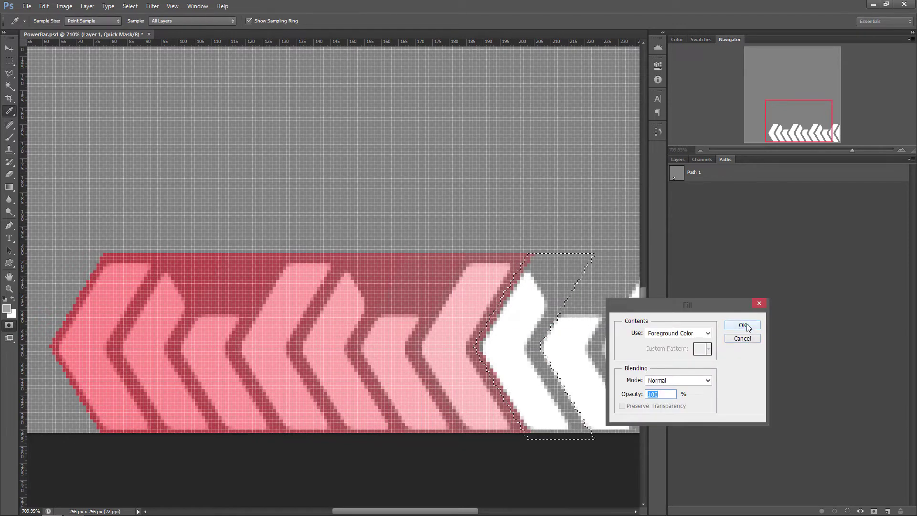
pyautogui.click(740, 324)
# Move the selection onto the ninth chevron and fill it with a foreground colour of 72% brightness
pyautogui.keyDown('shift'); pyautogui.moveTo(536, 350); pyautogui.dragTo(599, 349); pyautogui.keyUp('shift')
pyautogui.rightClick(575, 309)
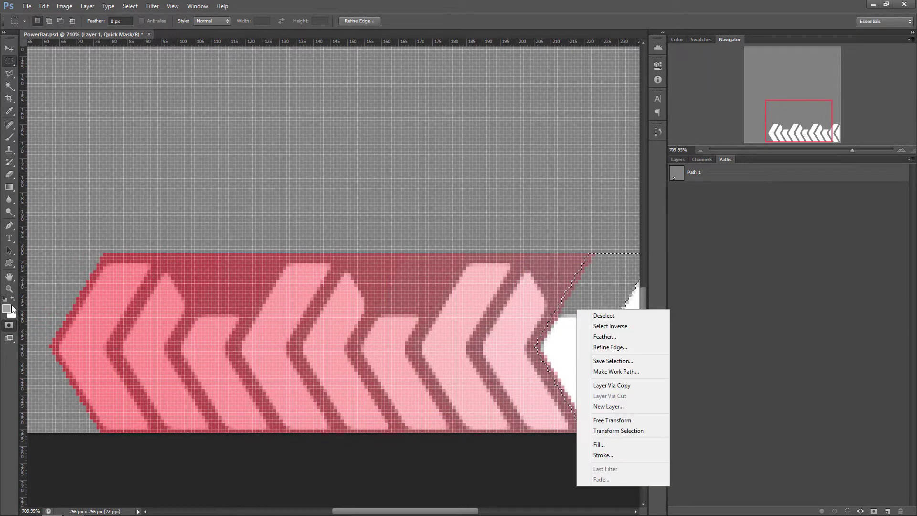
pyautogui.click(597, 442)
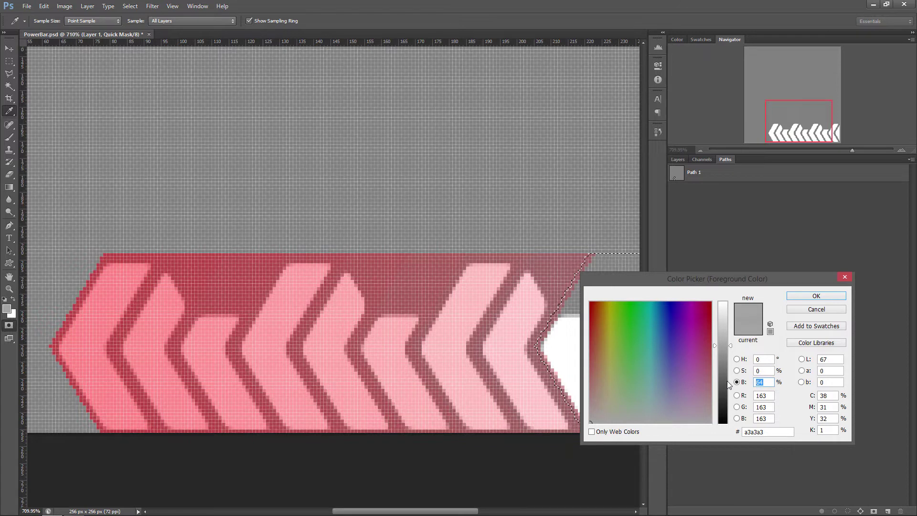
pyautogui.write('72')
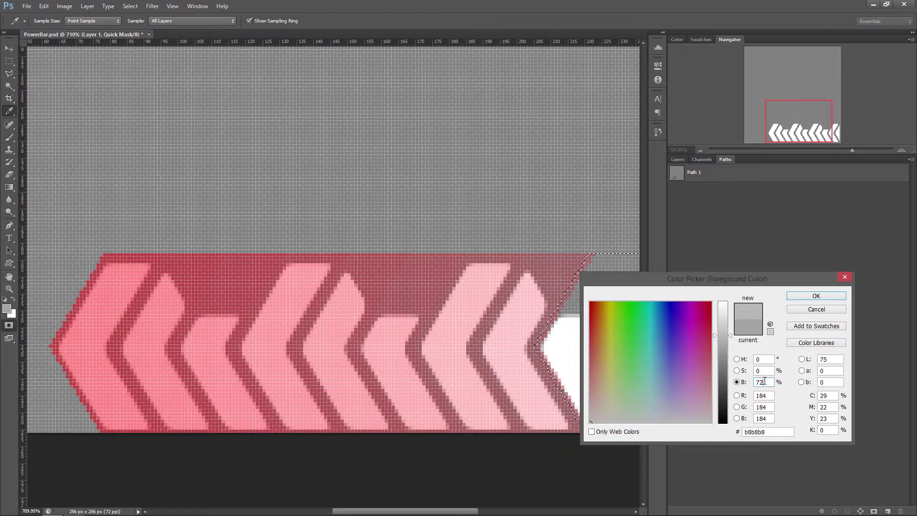
pyautogui.click(816, 295)
pyautogui.rightClick(557, 382)
pyautogui.click(573, 462)
pyautogui.press('Return')
# Move the selection onto the tenth chevron and fill it with a foreground colour of 80% brightness
pyautogui.keyDown('shift'); pyautogui.moveTo(509, 353); pyautogui.dragTo(572, 353); pyautogui.keyUp('shift')
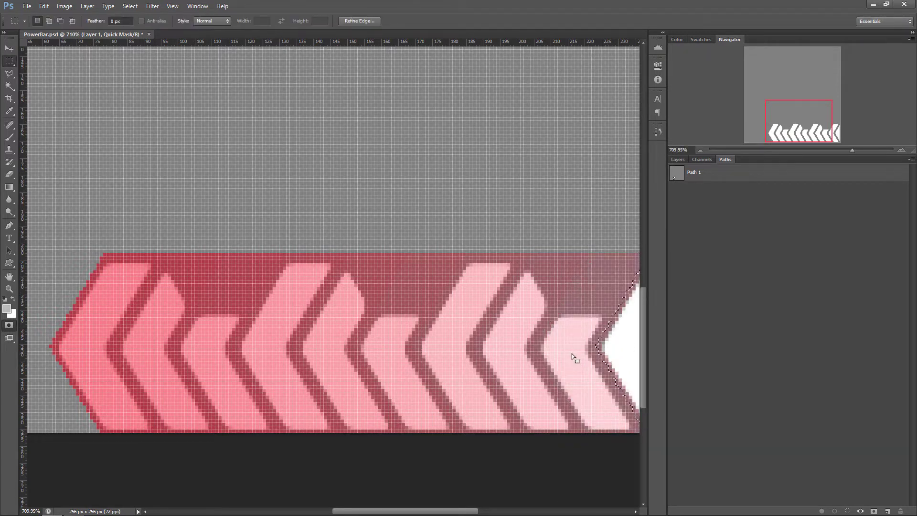
pyautogui.hscroll(5, 572, 353)
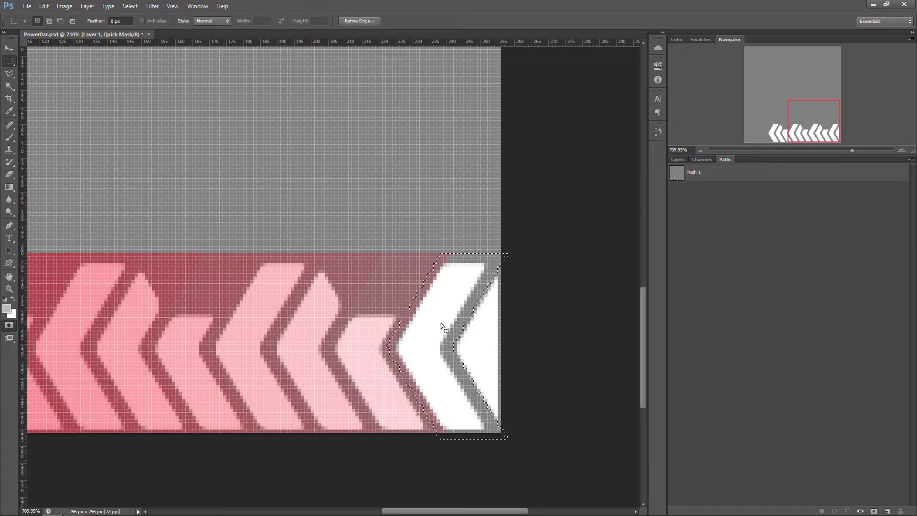
pyautogui.rightClick(440, 323)
pyautogui.click(7, 310)
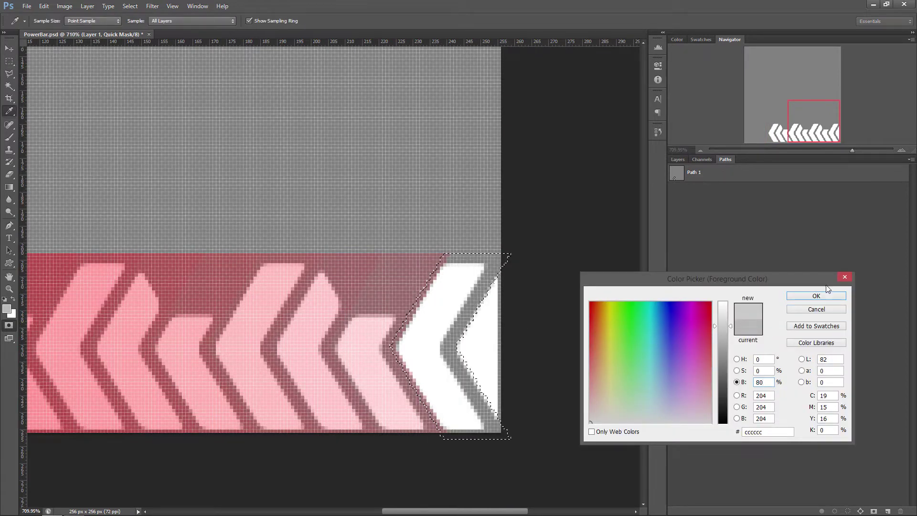
pyautogui.click(816, 295)
pyautogui.press('m')
pyautogui.rightClick(437, 316)
pyautogui.click(480, 462)
pyautogui.press('Return')
# Move the selection onto the eleventh, last chevron and fill it with a foreground colour of 88% brightness
pyautogui.hotkey('shift', 'Right')
pyautogui.hotkey('shift', 'Right')
pyautogui.press('Left')
pyautogui.press('Left')
pyautogui.press('Left')
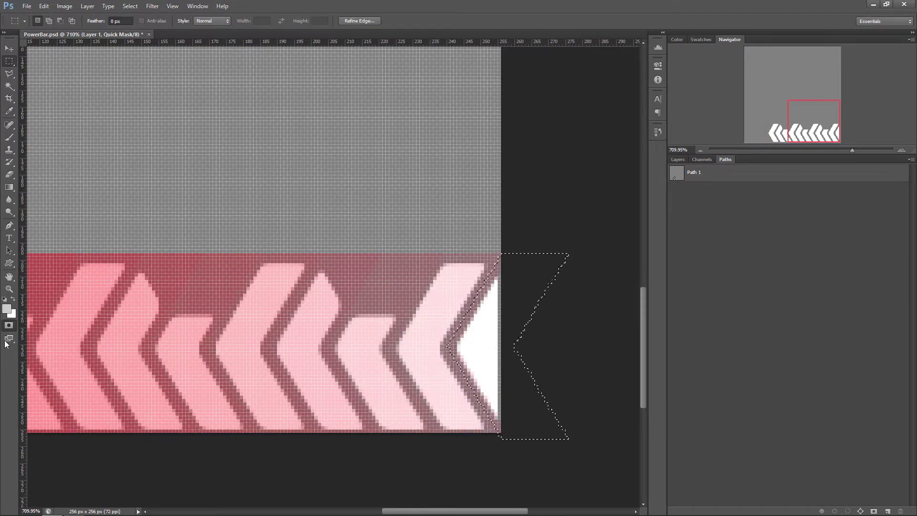
pyautogui.click(7, 308)
pyautogui.doubleClick(763, 382)
pyautogui.write('88')
pyautogui.click(815, 296)
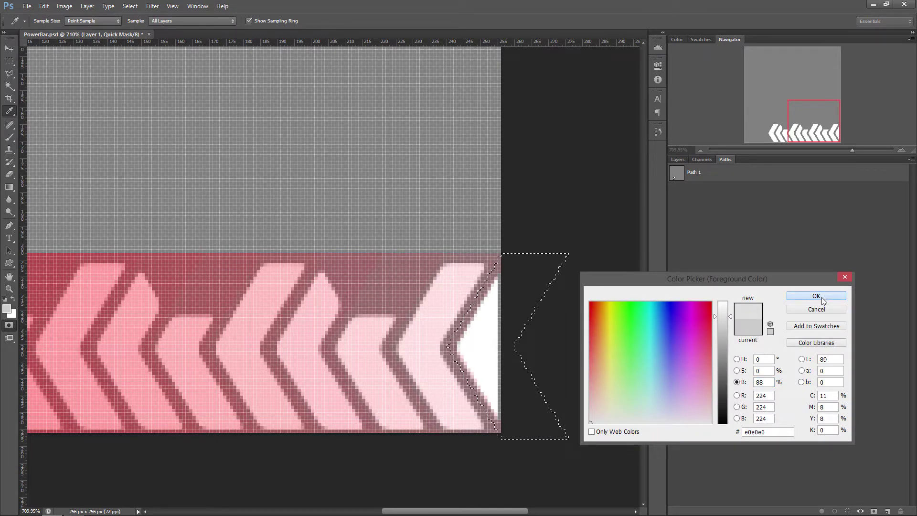
pyautogui.rightClick(522, 321)
pyautogui.press('Escape')
pyautogui.rightClick(478, 308)
pyautogui.click(506, 449)
pyautogui.click(743, 325)
# Leave the quick mask to turn it into a selection, and add a new layer above the chevron layer
pyautogui.keyDown('alt'); pyautogui.scroll(-5, 466, 296); pyautogui.keyUp('alt')
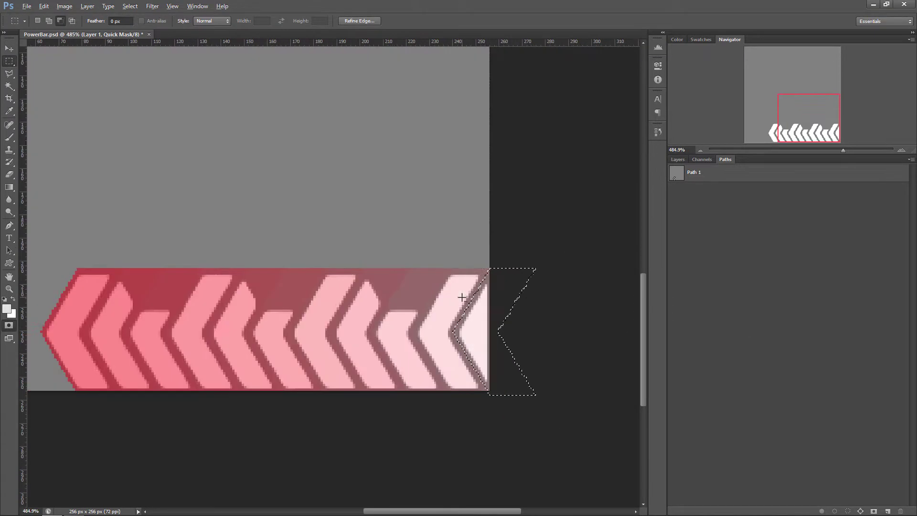
pyautogui.press('m')
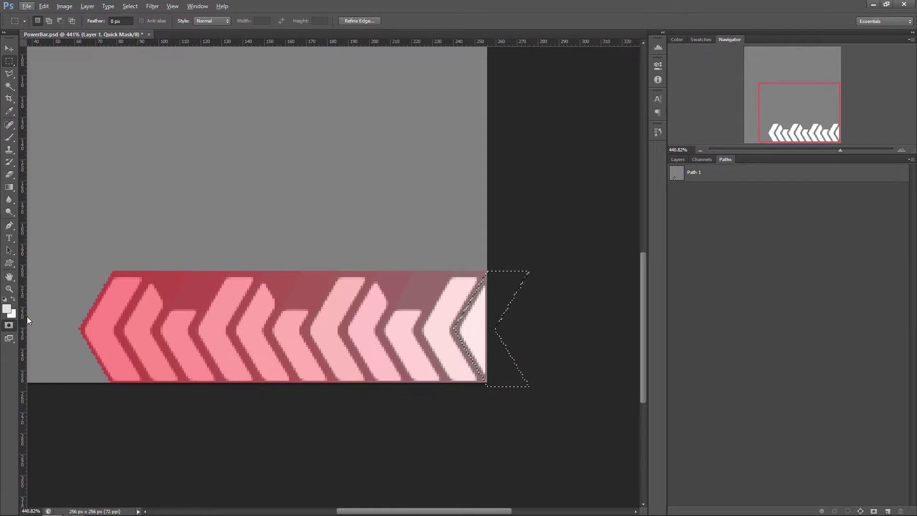
pyautogui.press('q')
pyautogui.keyDown('alt'); pyautogui.scroll(-4, 457, 316); pyautogui.keyUp('alt')
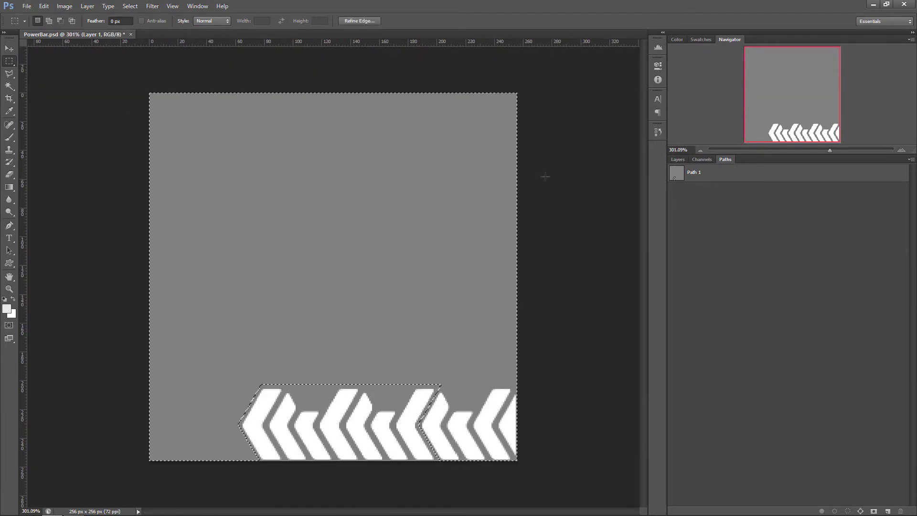
pyautogui.click(677, 159)
pyautogui.hotkey('ctrl', 'shift', 'alt', 'n')
# Fill the selection on the new layer with black at 100% opacity in Normal mode, and deselect
pyautogui.rightClick(733, 216)
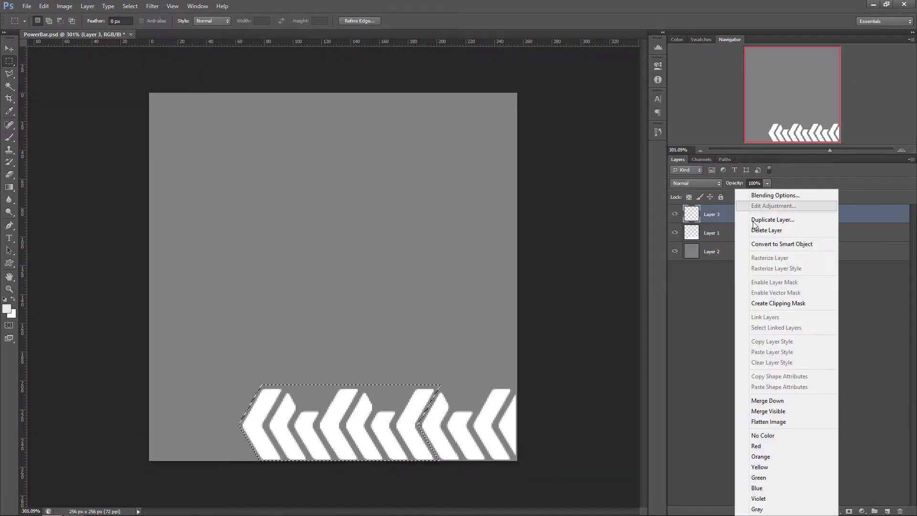
pyautogui.hotkey('alt', 'e')
pyautogui.press('l')
pyautogui.press('Return')
pyautogui.click(701, 332)
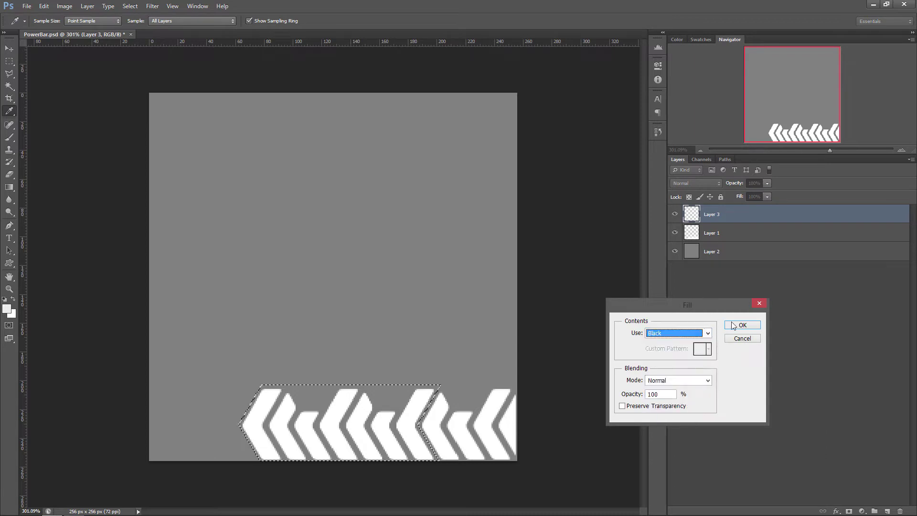
pyautogui.press('Return')
pyautogui.hotkey('ctrl', 'd')
# Move the black gradient bar up 50 px so it sits above the white chevrons
pyautogui.press('v')
pyautogui.hotkey('shift', 'Up')
pyautogui.hotkey('shift', 'Up')
pyautogui.hotkey('shift', 'Up')
pyautogui.hotkey('shift', 'Up')
pyautogui.hotkey('shift', 'Up')
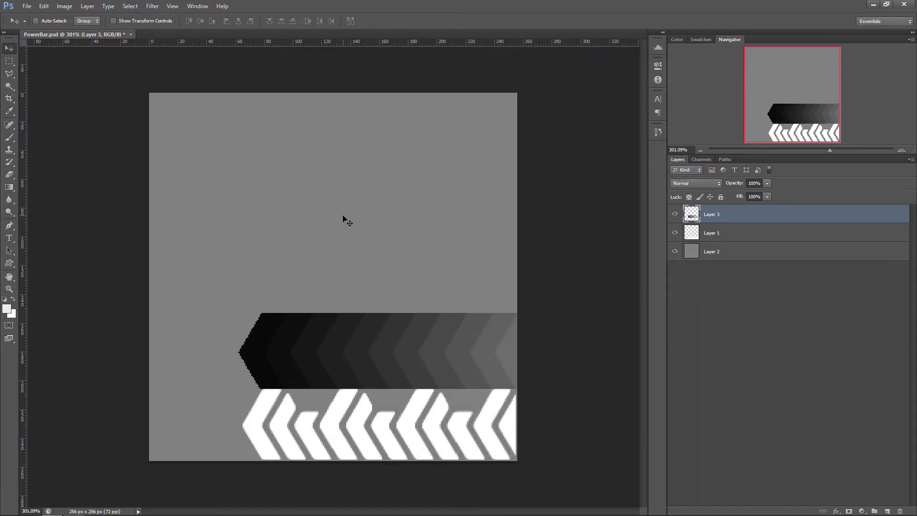
pyautogui.keyDown('alt'); pyautogui.scroll(1, 395, 422); pyautogui.keyUp('alt')
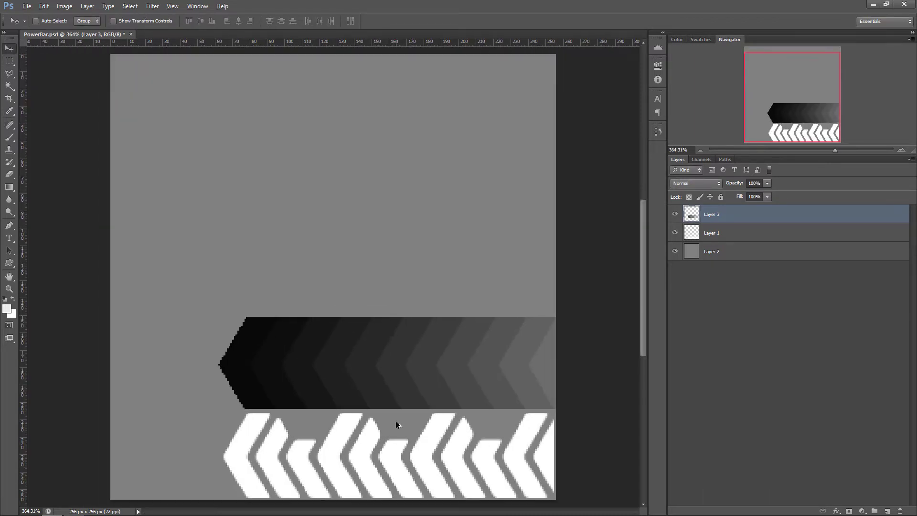
pyautogui.keyDown('alt'); pyautogui.scroll(-5, 346, 269); pyautogui.keyUp('alt')
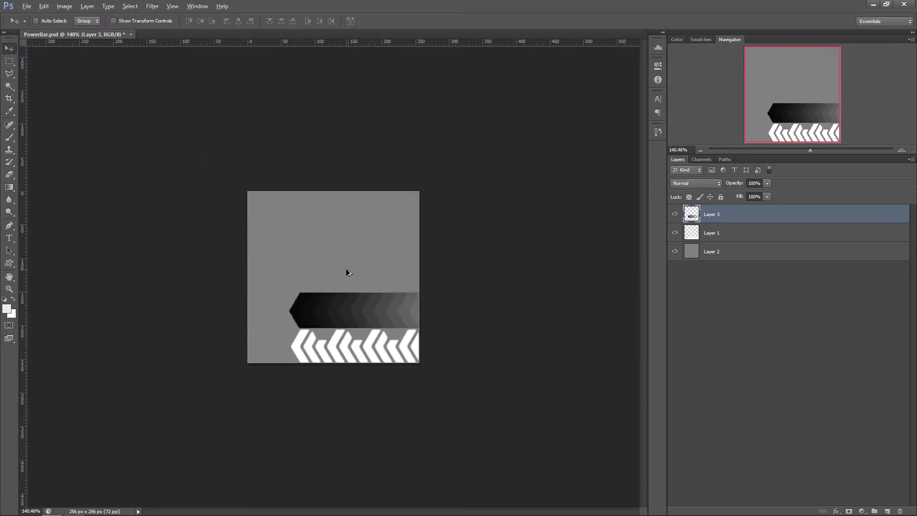
# Hide the grey background layer and save the image as PNG on the desktop with None / Fast compression
pyautogui.click(26, 6)
pyautogui.click(39, 120)
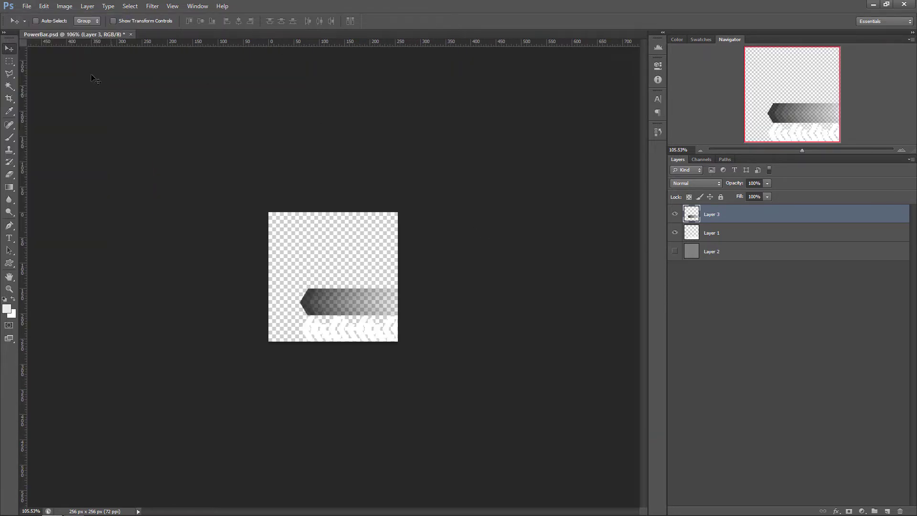
pyautogui.click(530, 397)
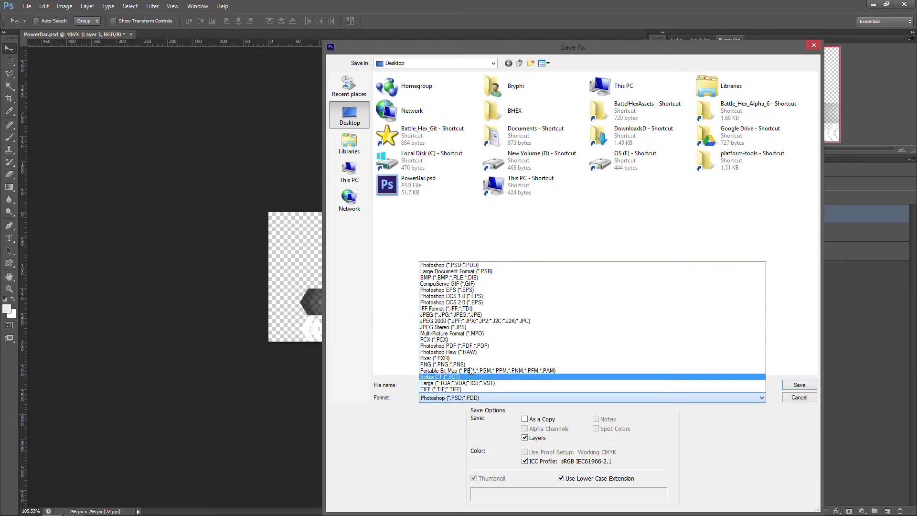
pyautogui.click(466, 368)
pyautogui.press('Return')
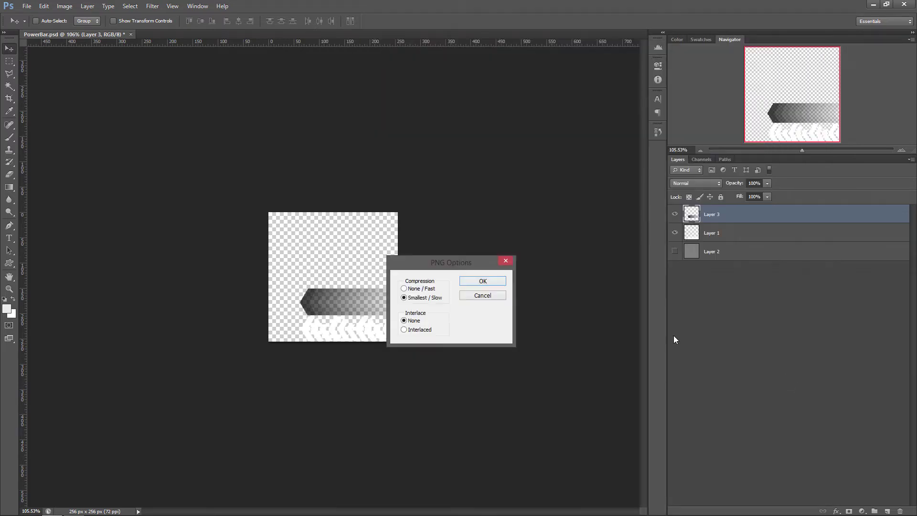
pyautogui.click(408, 290)
pyautogui.click(492, 281)
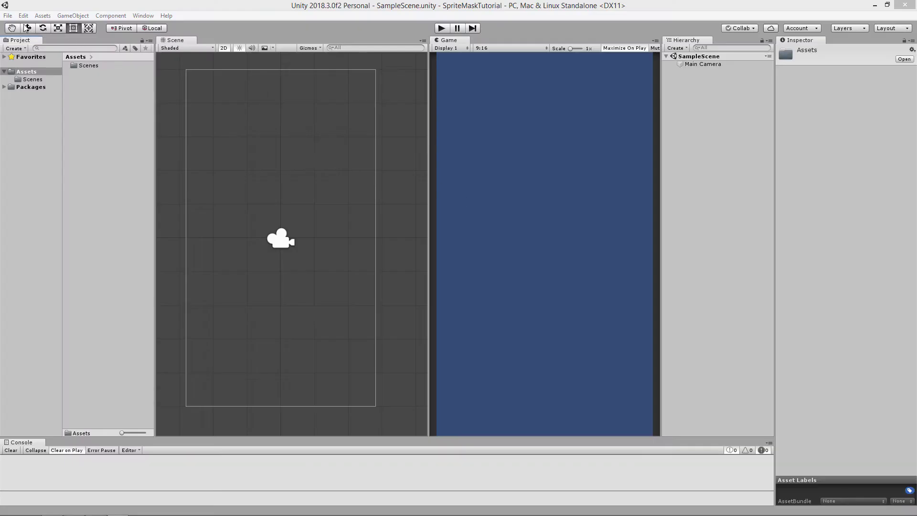
# Switch to the Unity project and import PowerBar.png from the desktop as a new asset
pyautogui.click(8, 16)
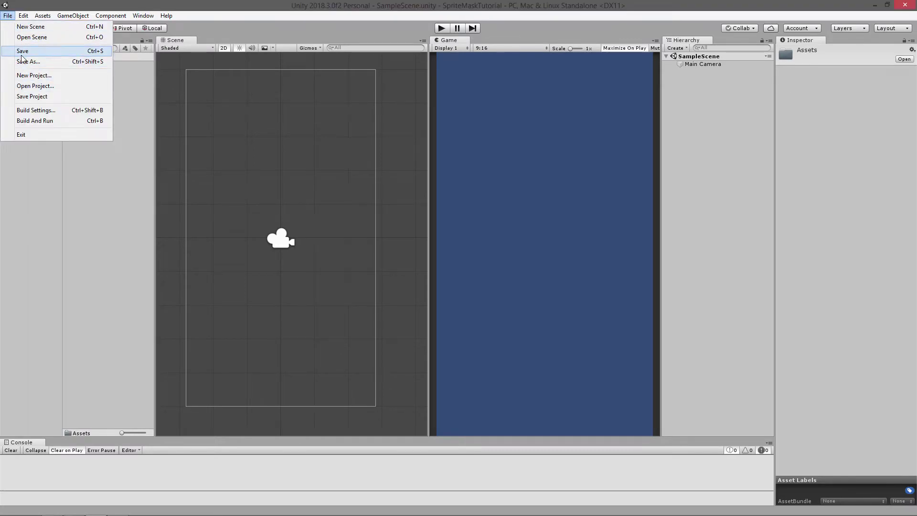
pyautogui.rightClick(92, 183)
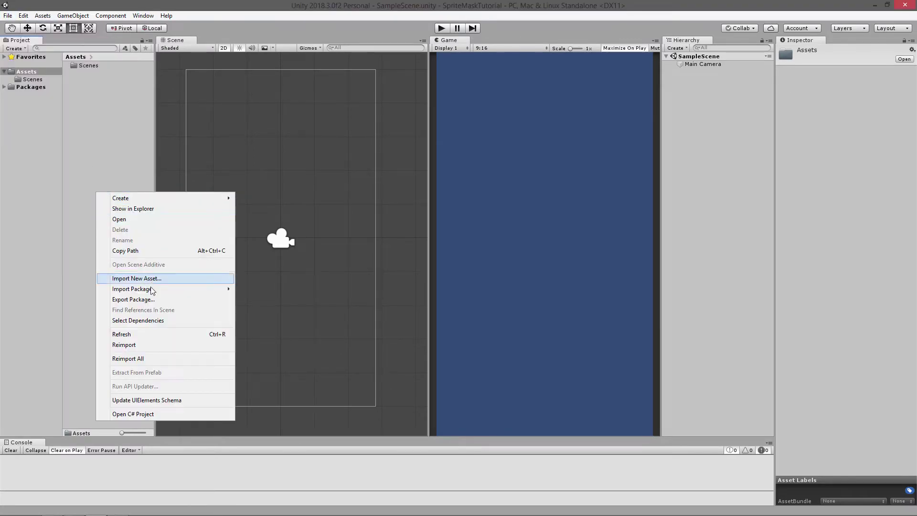
pyautogui.click(177, 279)
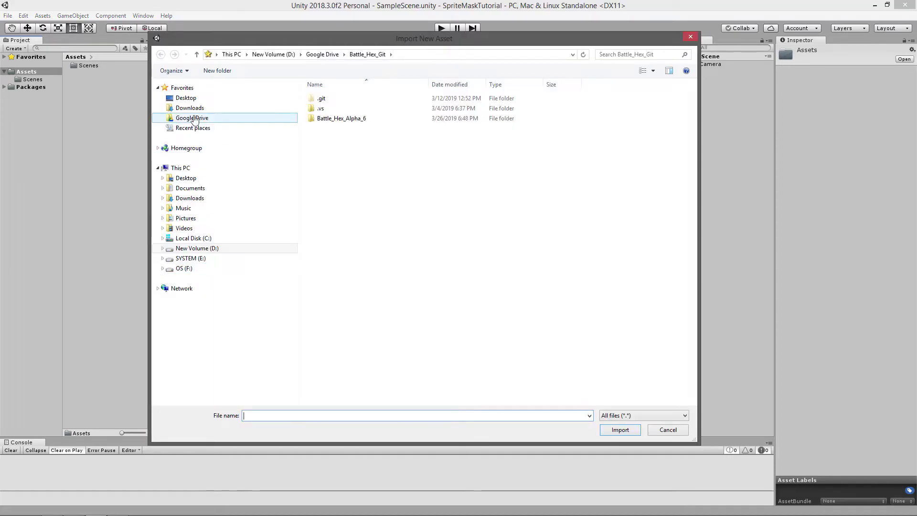
pyautogui.click(193, 97)
pyautogui.doubleClick(319, 147)
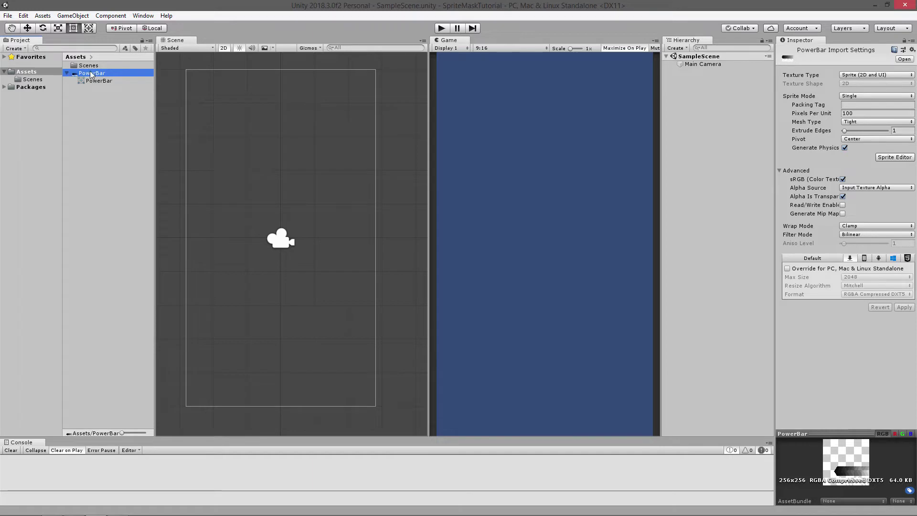
# Set PowerBar's Sprite Mode to Multiple with Generate Physics off, and apply the settings while opening the Sprite Editor
pyautogui.click(874, 96)
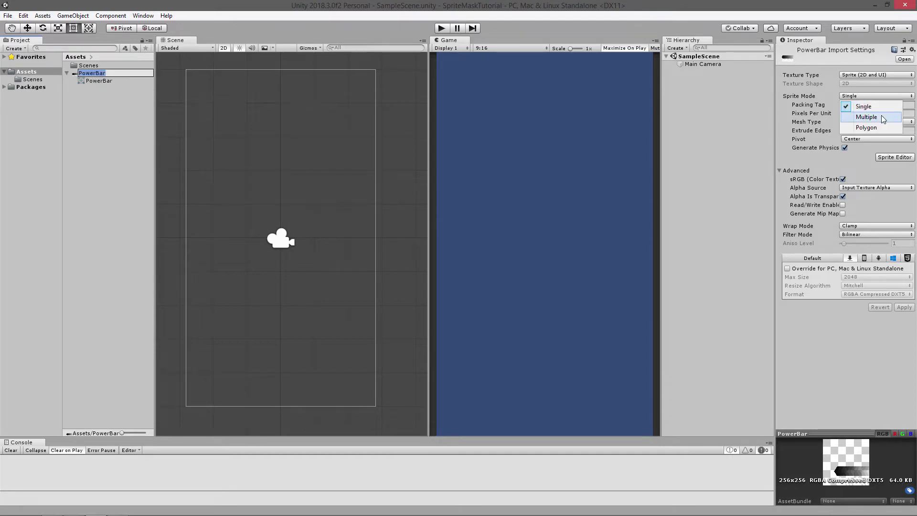
pyautogui.click(881, 117)
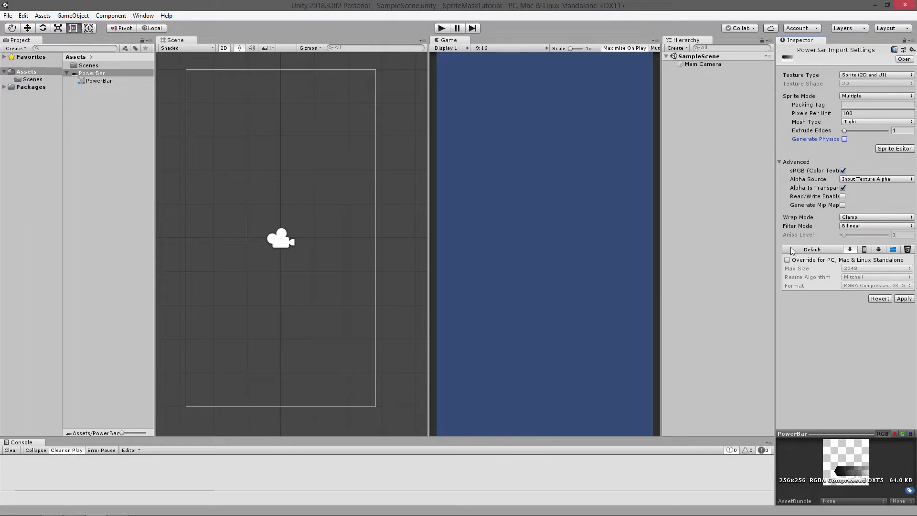
pyautogui.click(901, 148)
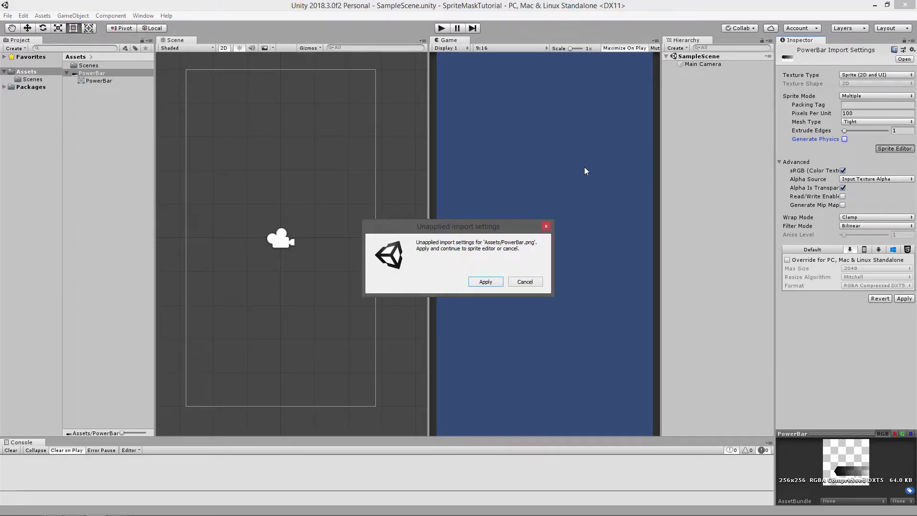
pyautogui.click(492, 283)
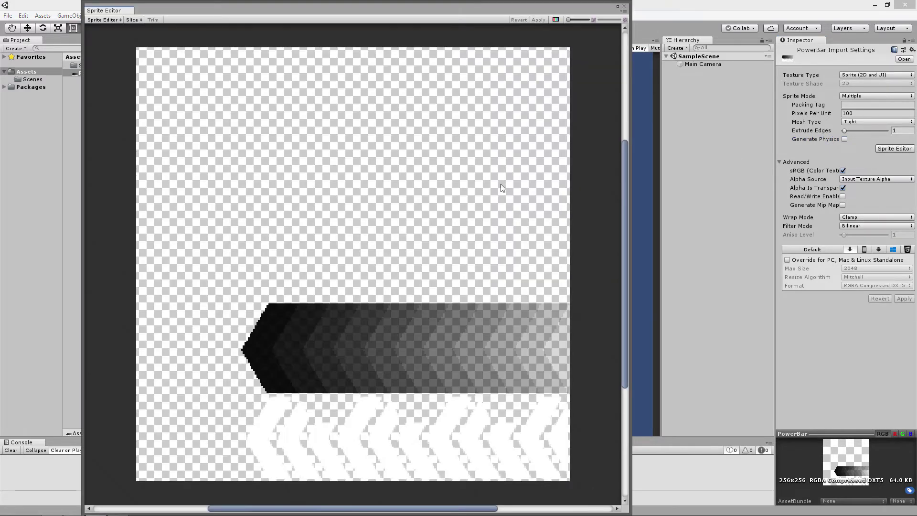
# Show the texture's alpha channel and draw a sprite rectangle around the white chevrons at X 65, Y 1, sized 190 by 49
pyautogui.click(555, 21)
pyautogui.scroll(5, 444, 354)
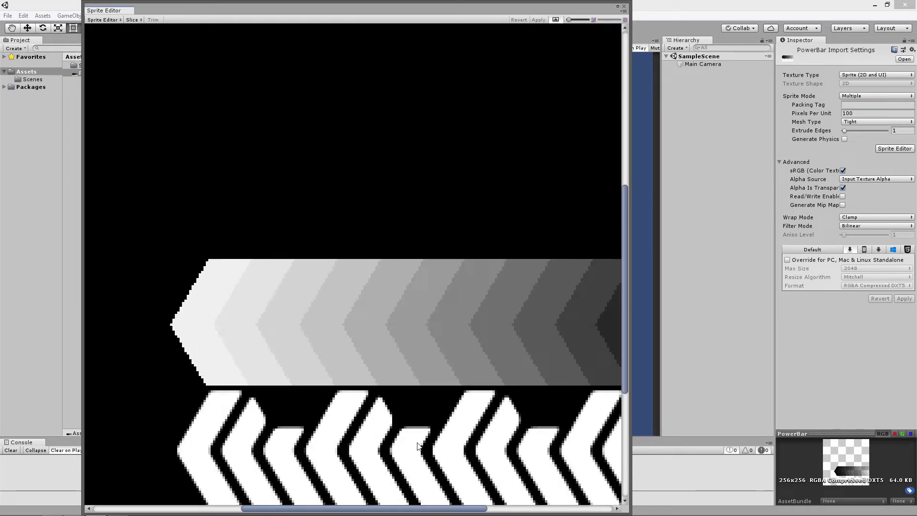
pyautogui.moveTo(397, 326); pyautogui.dragTo(447, 425)
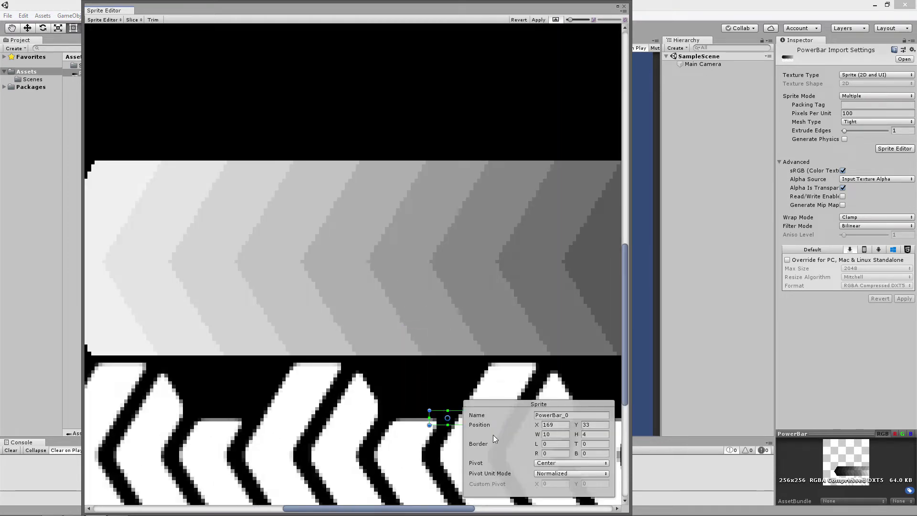
pyautogui.press('Delete')
pyautogui.moveTo(468, 439); pyautogui.dragTo(444, 340, button='middle')
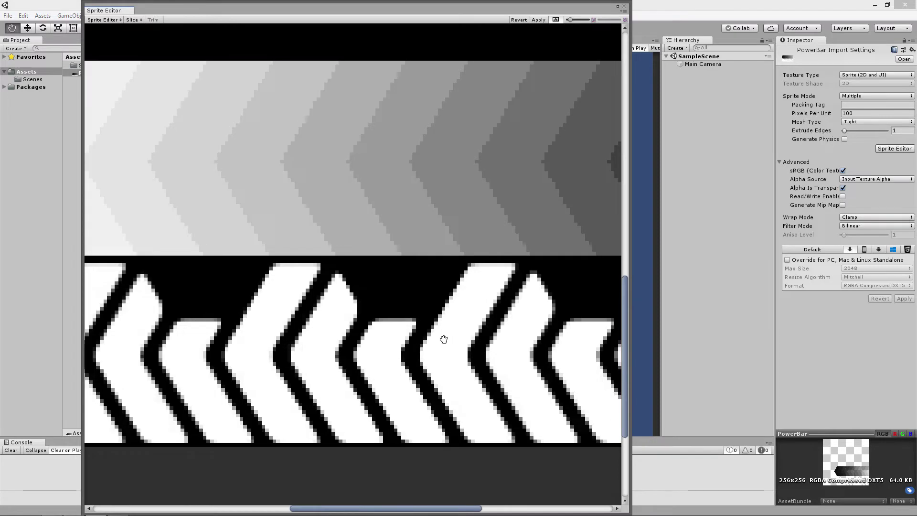
pyautogui.scroll(-2, 408, 319)
pyautogui.scroll(-2, 406, 326)
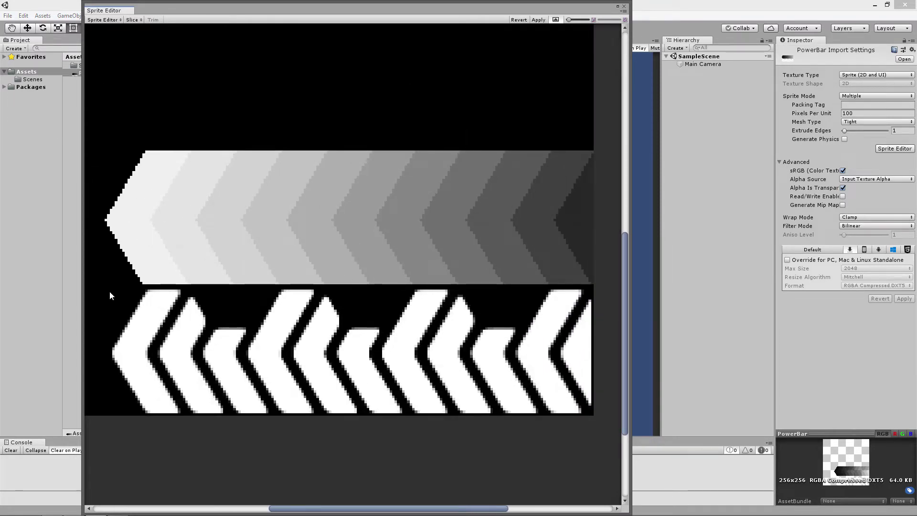
pyautogui.moveTo(107, 288); pyautogui.dragTo(591, 413)
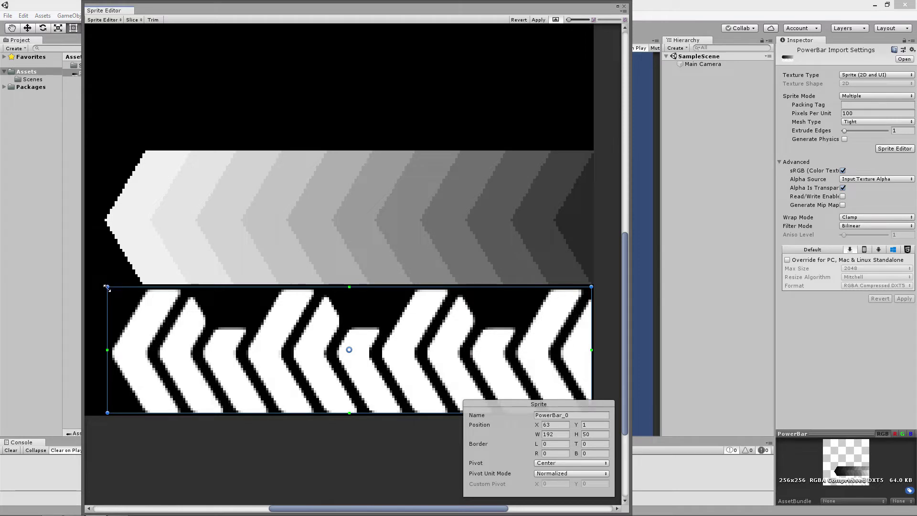
pyautogui.moveTo(107, 287); pyautogui.dragTo(111, 289)
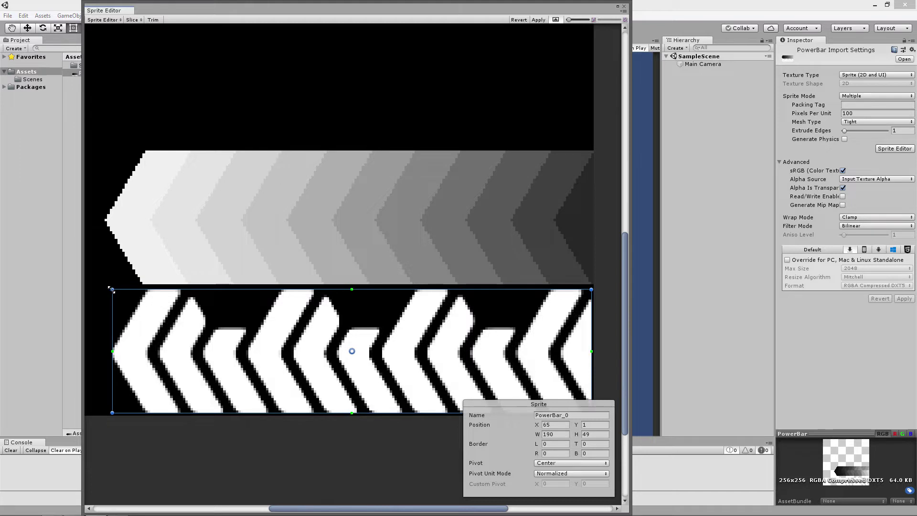
pyautogui.scroll(5, 134, 333)
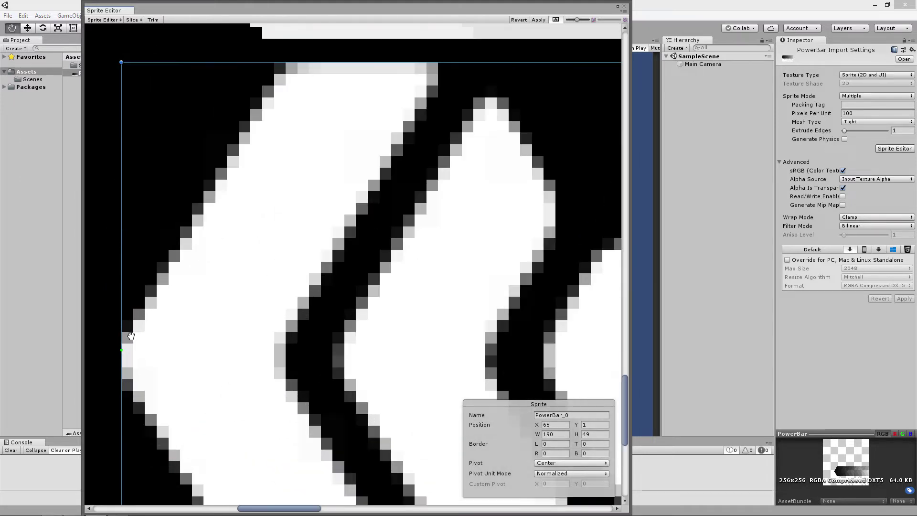
# Draw a second sprite rectangle around the gradient bar at X 62, Y 52, sized 194 by 53, and apply the slices
pyautogui.scroll(-6, 134, 333)
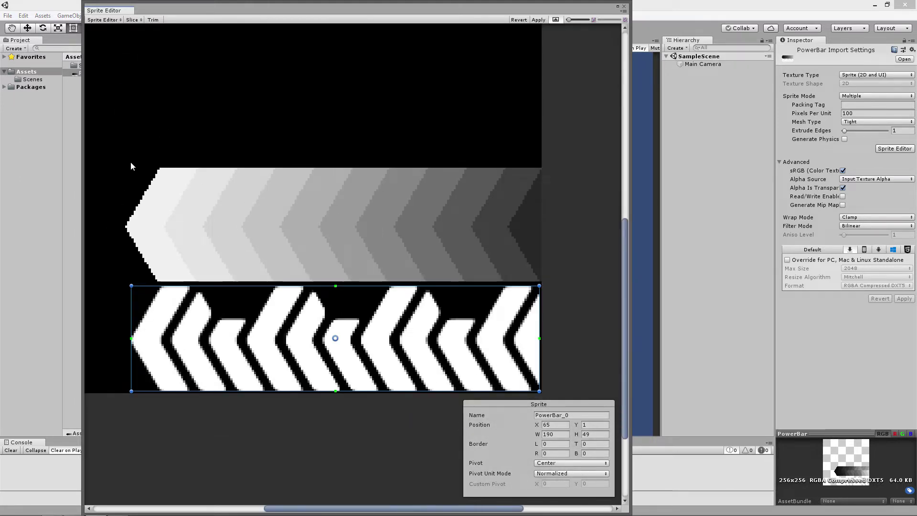
pyautogui.moveTo(131, 161); pyautogui.dragTo(542, 281)
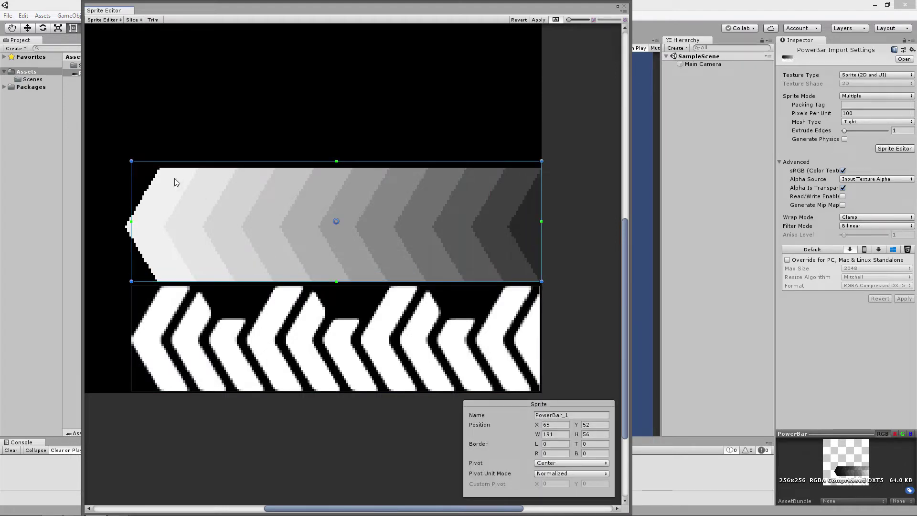
pyautogui.moveTo(129, 161); pyautogui.dragTo(124, 167)
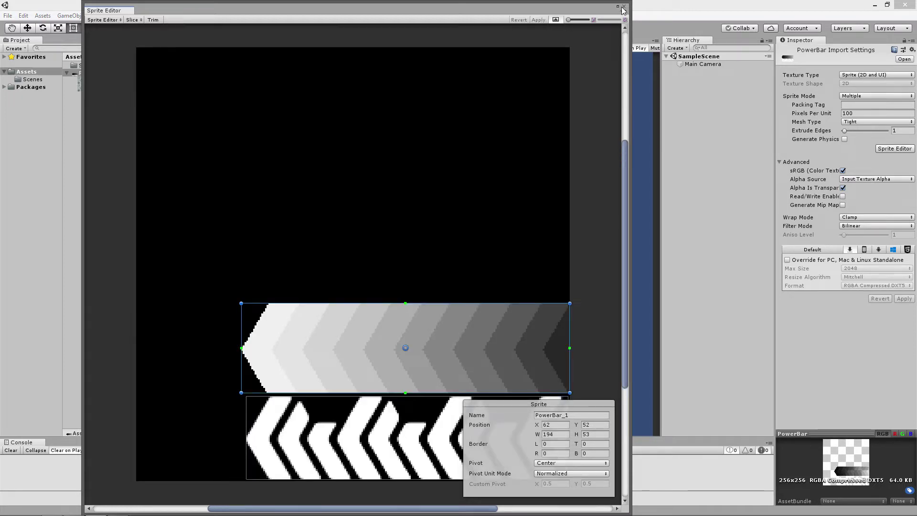
# Close the Sprite Editor and preview the two sliced sprites, PowerBar_0 and PowerBar_1
pyautogui.click(624, 7)
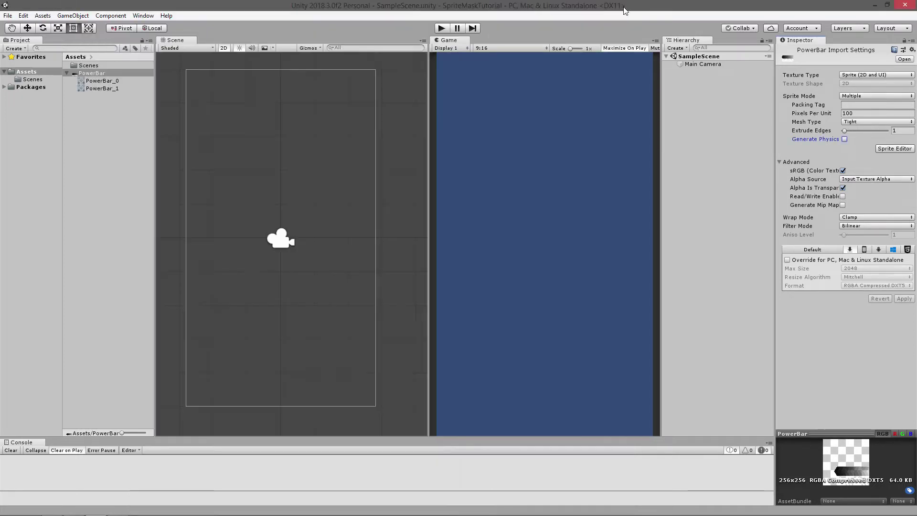
pyautogui.click(103, 80)
pyautogui.click(99, 89)
pyautogui.click(134, 80)
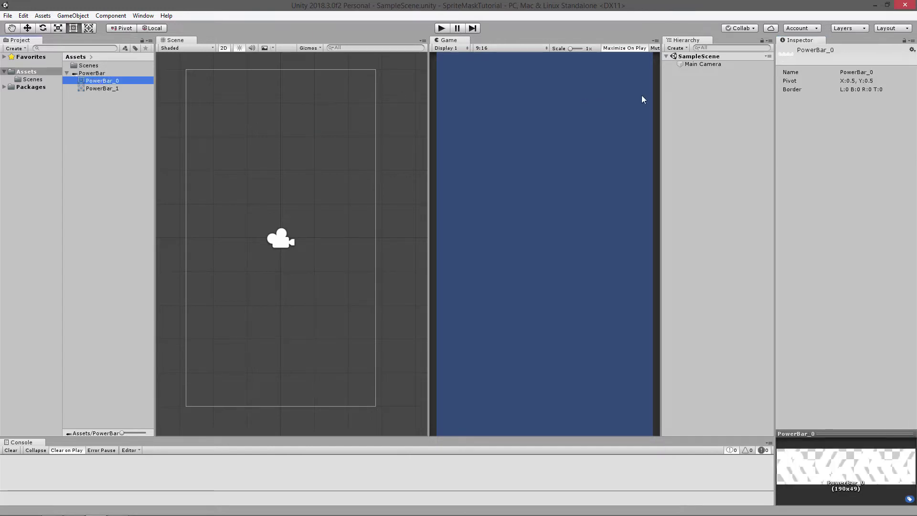
# Create an empty game object in the scene hierarchy and name it Power_Bar
pyautogui.rightClick(705, 65)
pyautogui.rightClick(700, 75)
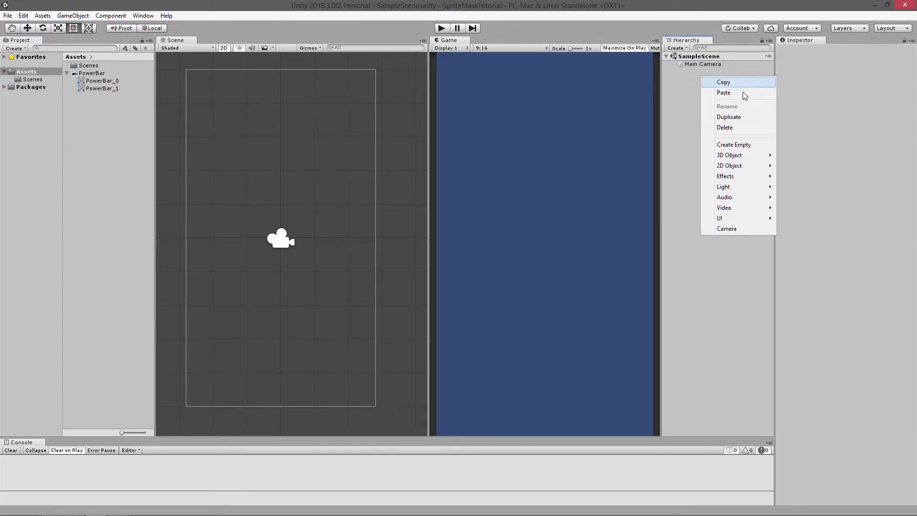
pyautogui.click(754, 145)
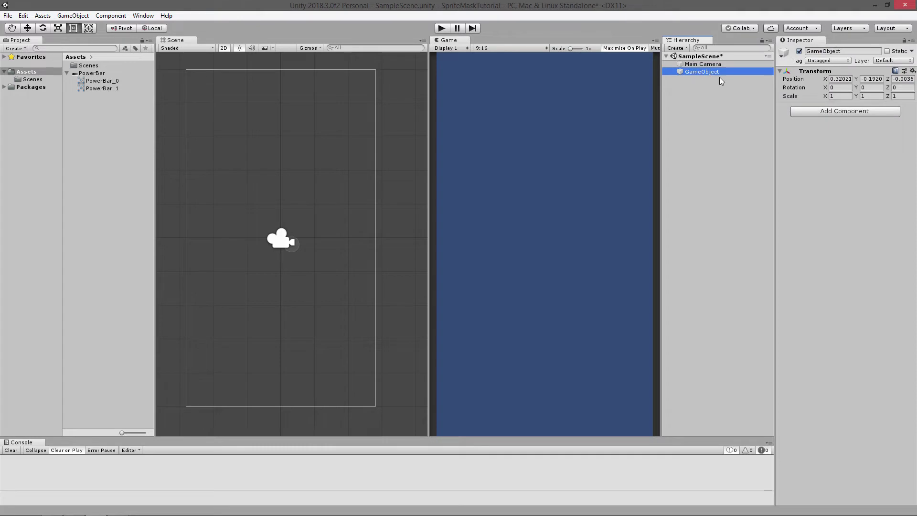
pyautogui.write('PowerBar')
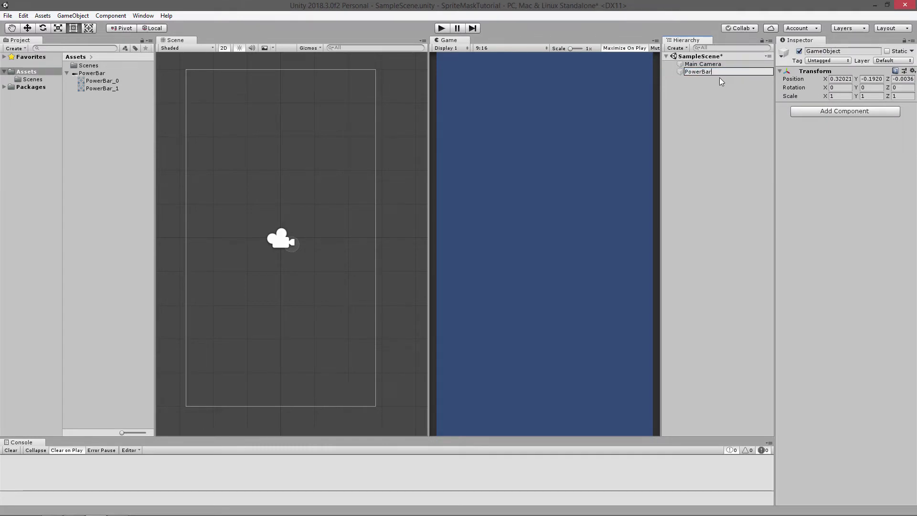
pyautogui.press('Left')
pyautogui.press('Left')
pyautogui.press('Left')
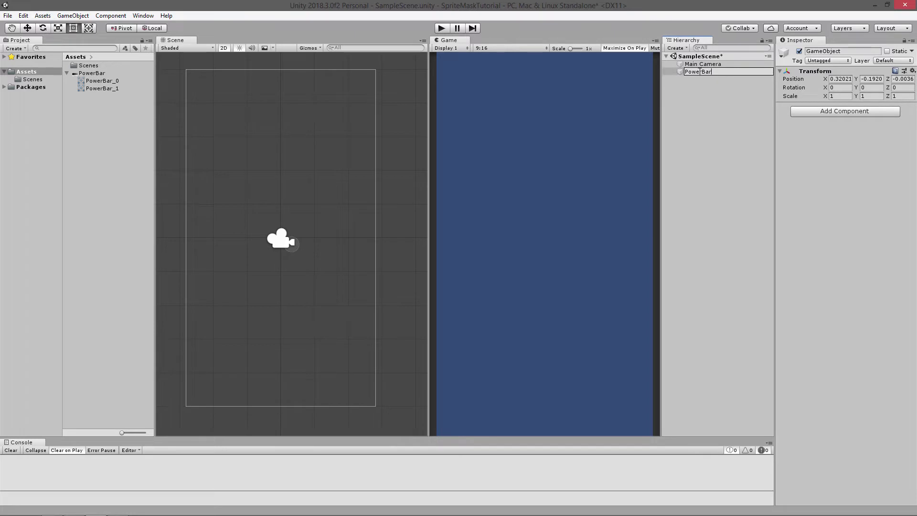
pyautogui.click(714, 109)
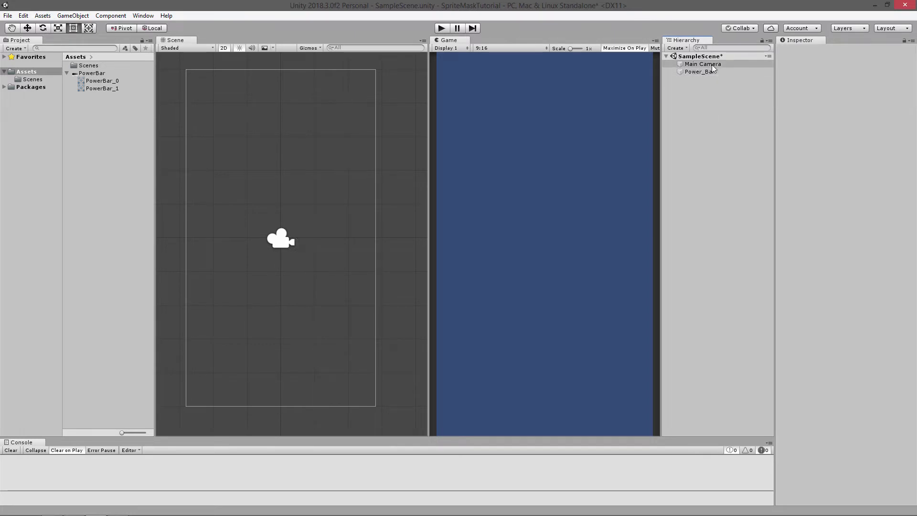
# Add the PowerBar_0 sprite as a child of Power_Bar and move it to the camera frame's lower-right corner, about X 1.54, Y -4.53
pyautogui.click(712, 73)
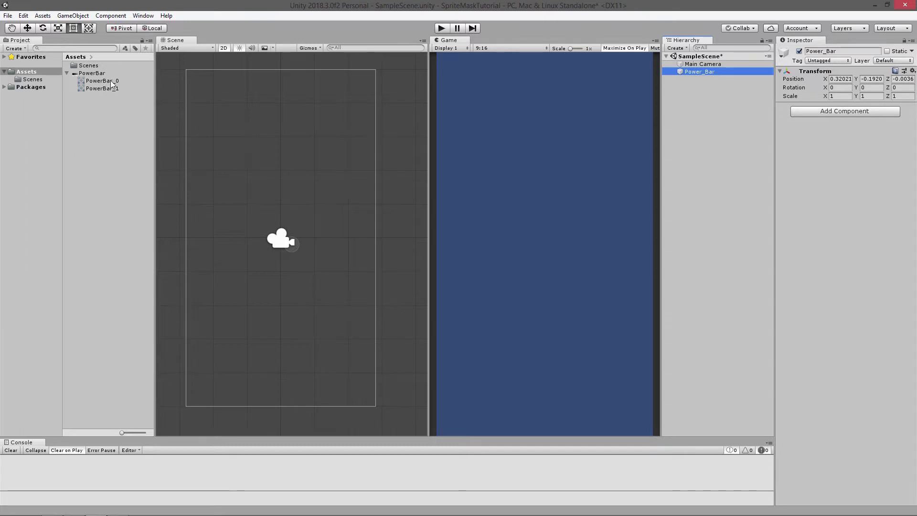
pyautogui.moveTo(101, 81); pyautogui.dragTo(701, 72)
pyautogui.click(29, 29)
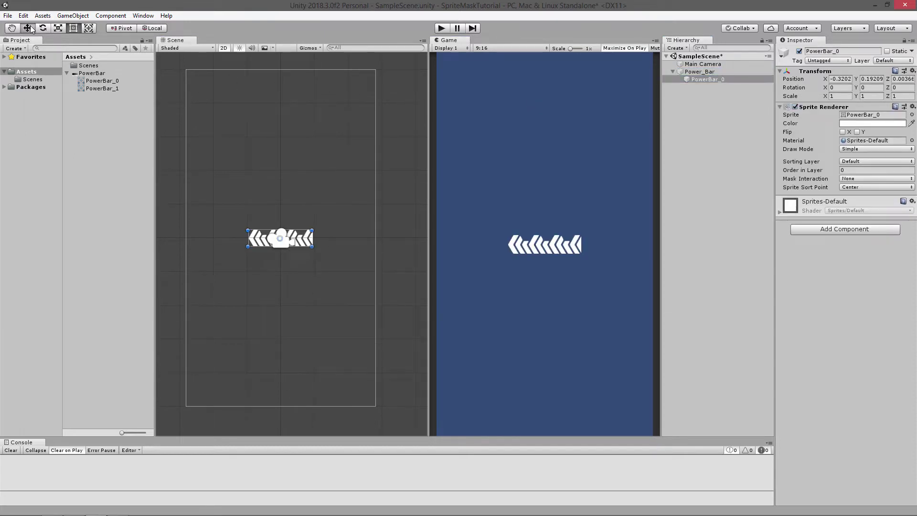
pyautogui.moveTo(288, 231); pyautogui.dragTo(351, 394)
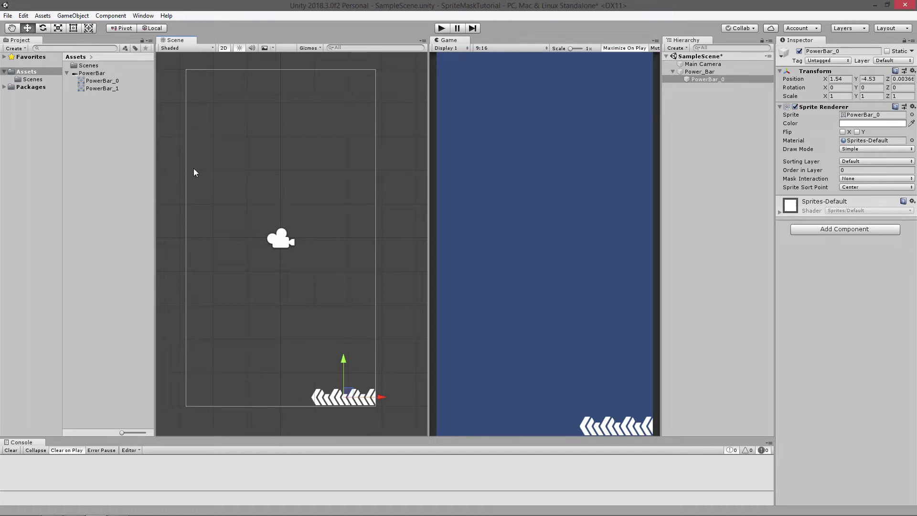
# Create a 2D Sprite Mask as a child of the Power_Bar object
pyautogui.click(99, 87)
pyautogui.click(101, 80)
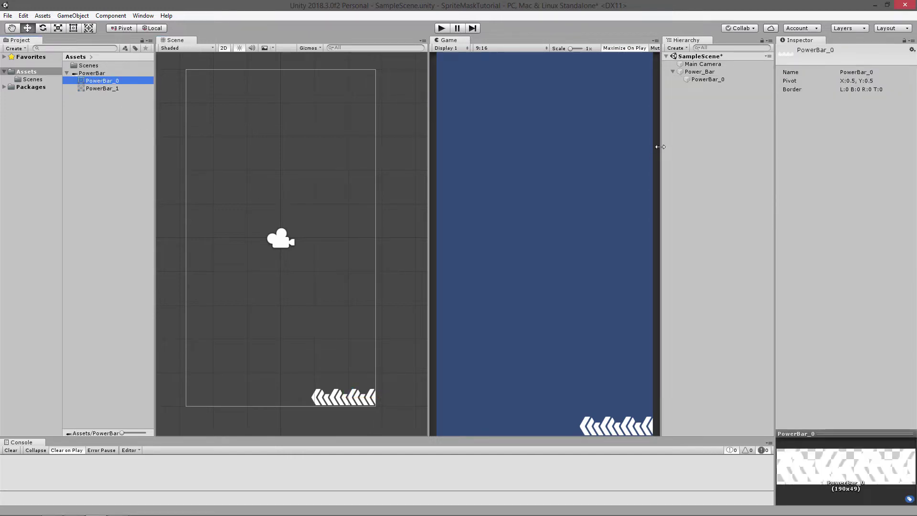
pyautogui.click(705, 80)
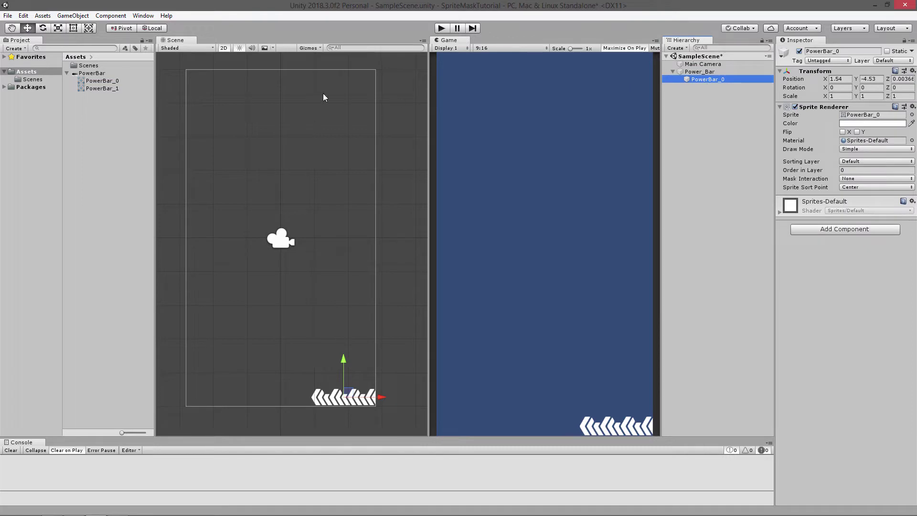
pyautogui.click(707, 94)
pyautogui.rightClick(707, 94)
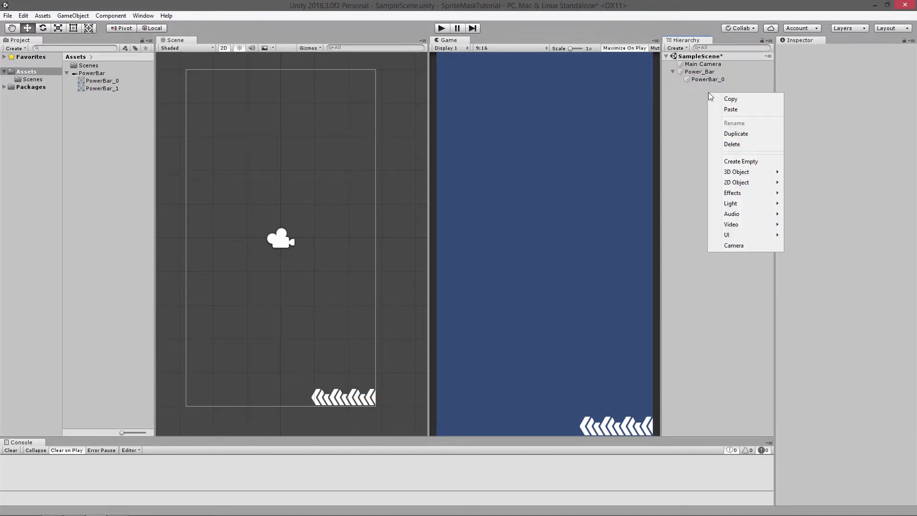
pyautogui.click(707, 71)
pyautogui.rightClick(707, 72)
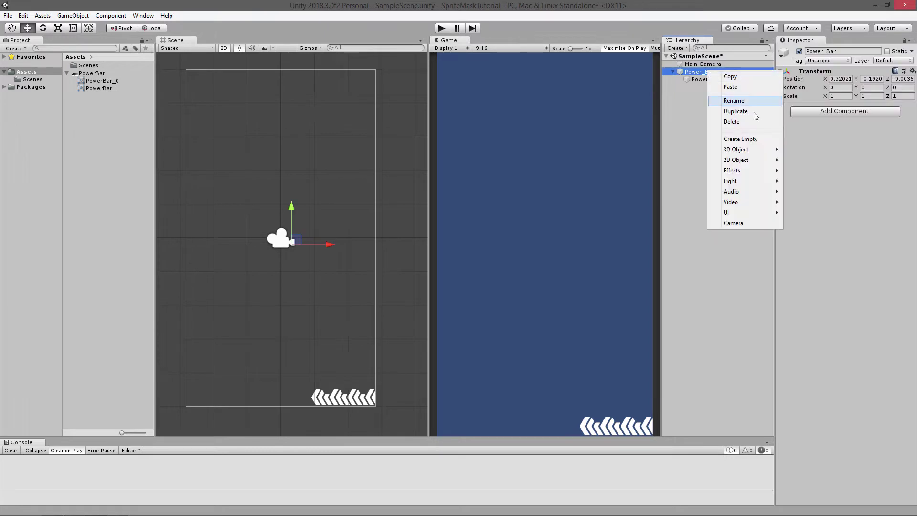
pyautogui.moveTo(759, 156)
pyautogui.click(827, 171)
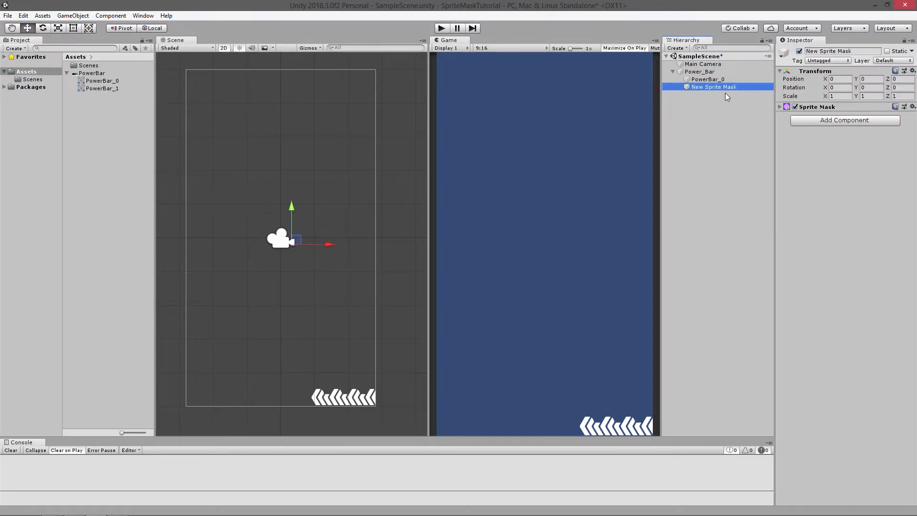
# Assign the PowerBar_1 sprite to the new mask and move it over the chevrons at about X 1.53, Y -4.53
pyautogui.click(779, 107)
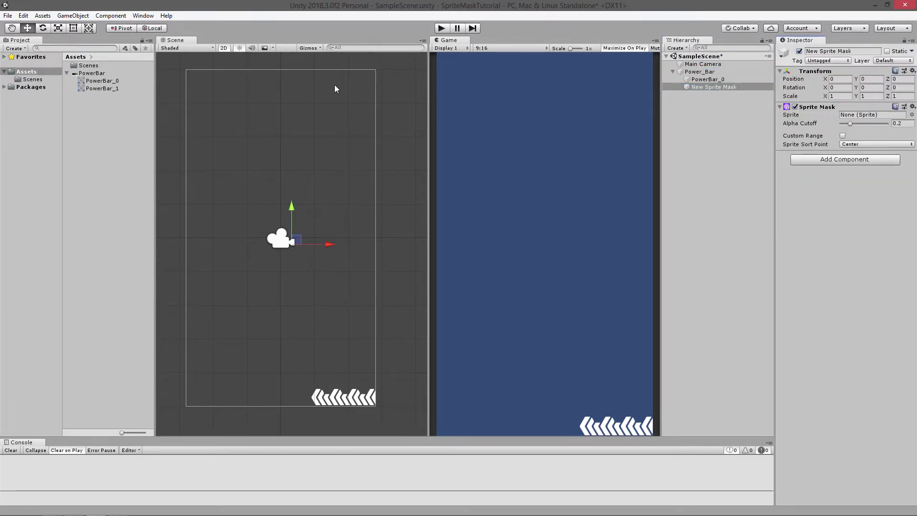
pyautogui.moveTo(107, 91); pyautogui.dragTo(874, 115)
pyautogui.moveTo(295, 239); pyautogui.dragTo(348, 397)
# Widen the Scene view and examine up close how the mask outline fits around the chevrons
pyautogui.scroll(3, 361, 420)
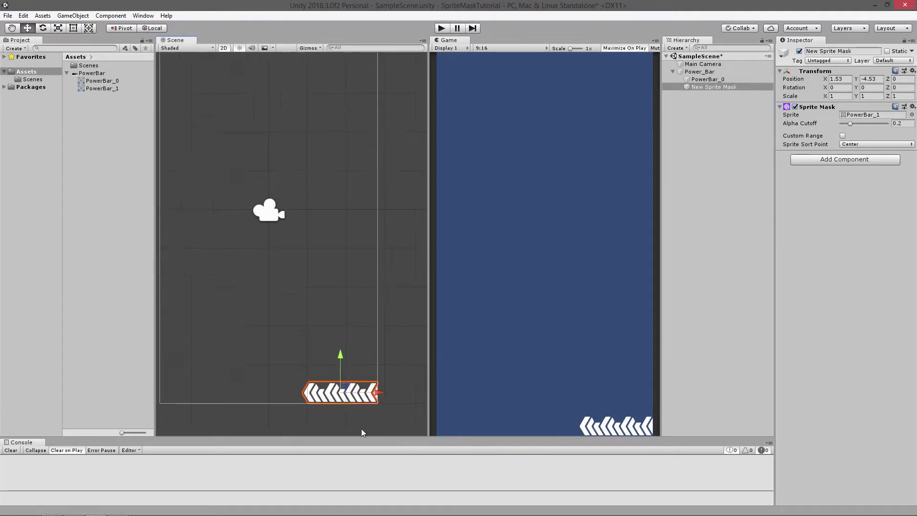
pyautogui.scroll(-3, 282, 340)
pyautogui.scroll(3, 286, 341)
pyautogui.scroll(-3, 388, 417)
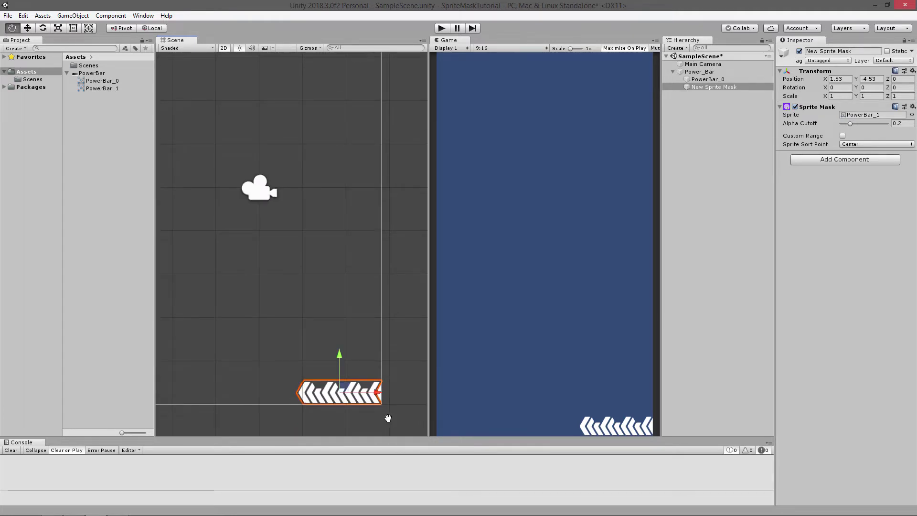
pyautogui.scroll(4, 390, 428)
pyautogui.scroll(3, 390, 427)
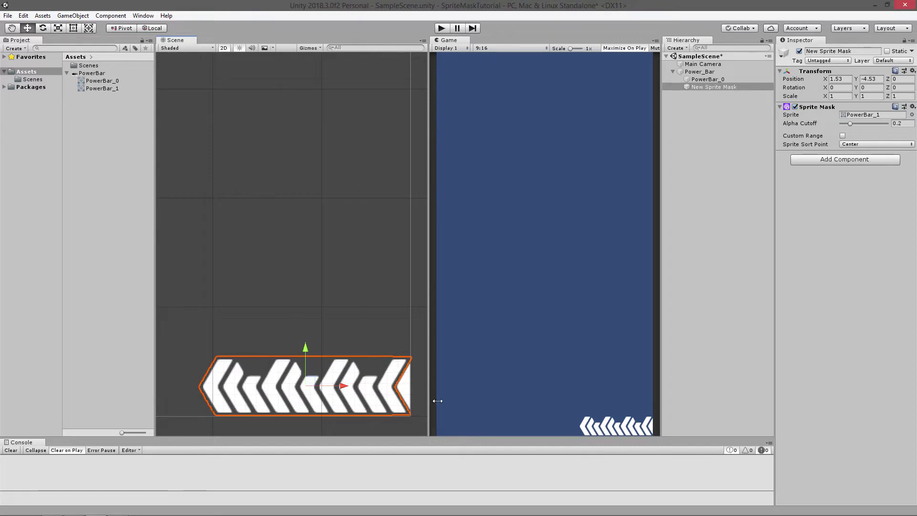
pyautogui.moveTo(437, 400); pyautogui.dragTo(582, 401)
pyautogui.scroll(-2, 470, 397)
pyautogui.scroll(3, 485, 411)
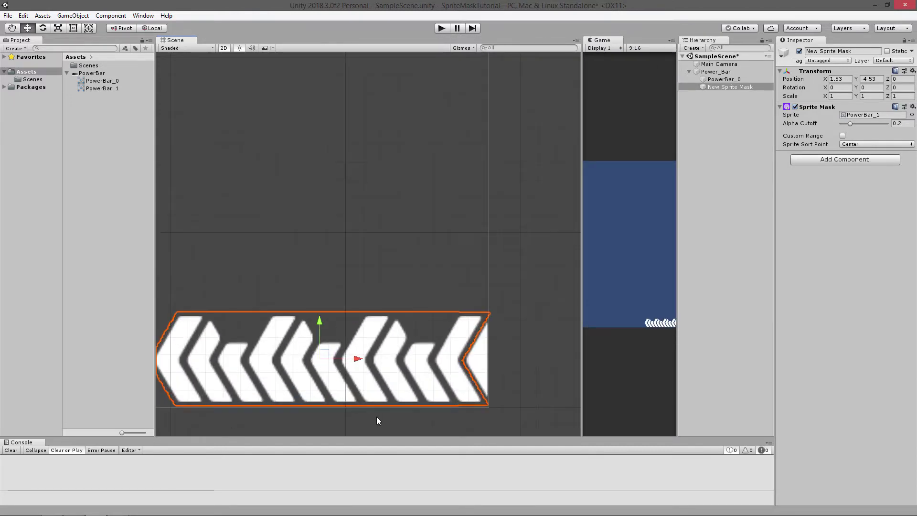
pyautogui.scroll(2, 171, 409)
pyautogui.scroll(-1, 171, 408)
pyautogui.moveTo(171, 407); pyautogui.dragTo(256, 409, button='middle')
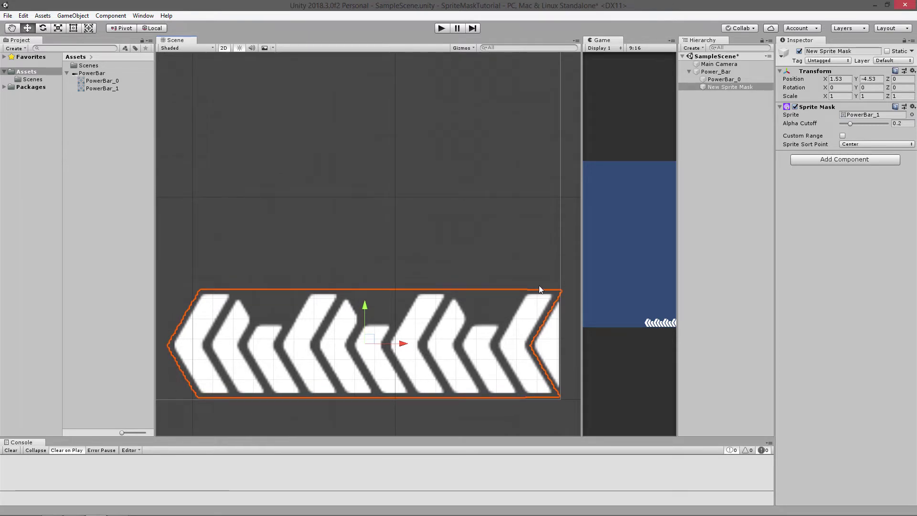
# Rename the PowerBar_0 child object to Power_Bar_Front
pyautogui.click(730, 79)
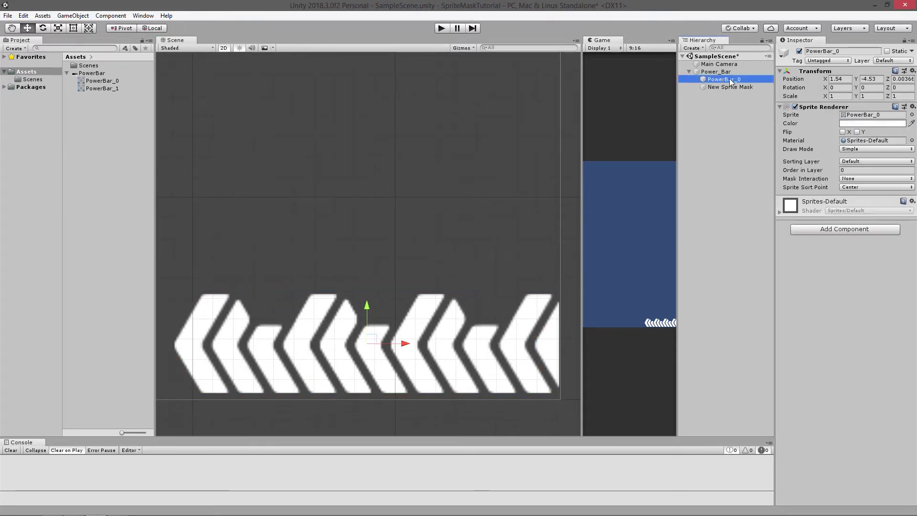
pyautogui.click(735, 80)
pyautogui.click(725, 80)
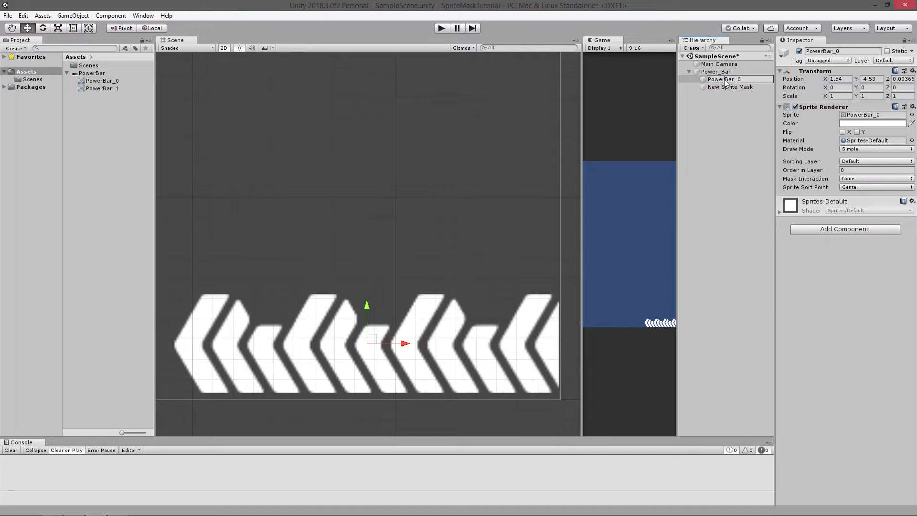
pyautogui.write('_')
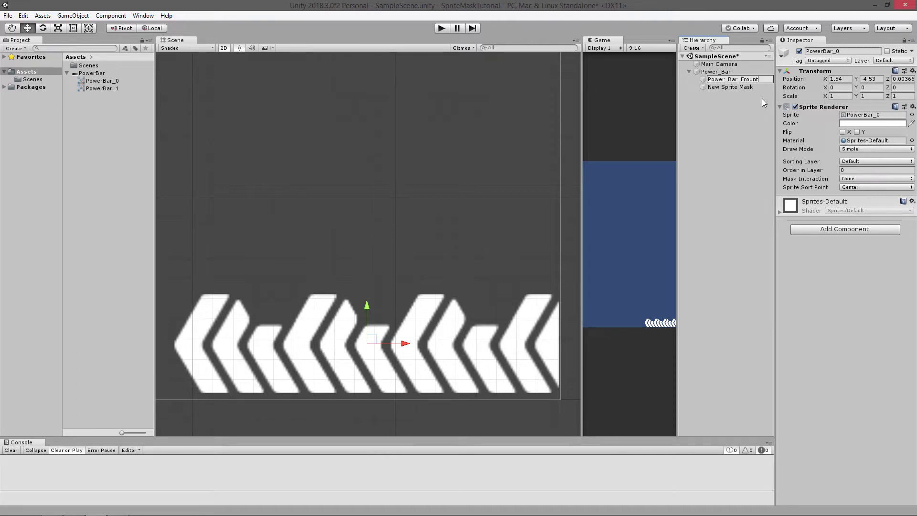
pyautogui.write('Front')
pyautogui.click(746, 117)
# Try Mask Interaction Visible Inside Mask on Power_Bar_Front with the sprite mask's Alpha Cutoff at about 0.51
pyautogui.click(735, 80)
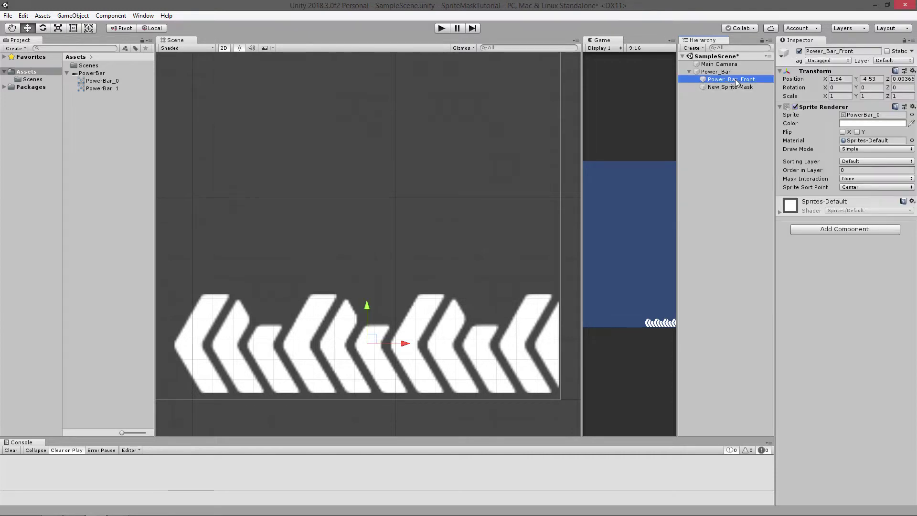
pyautogui.click(860, 180)
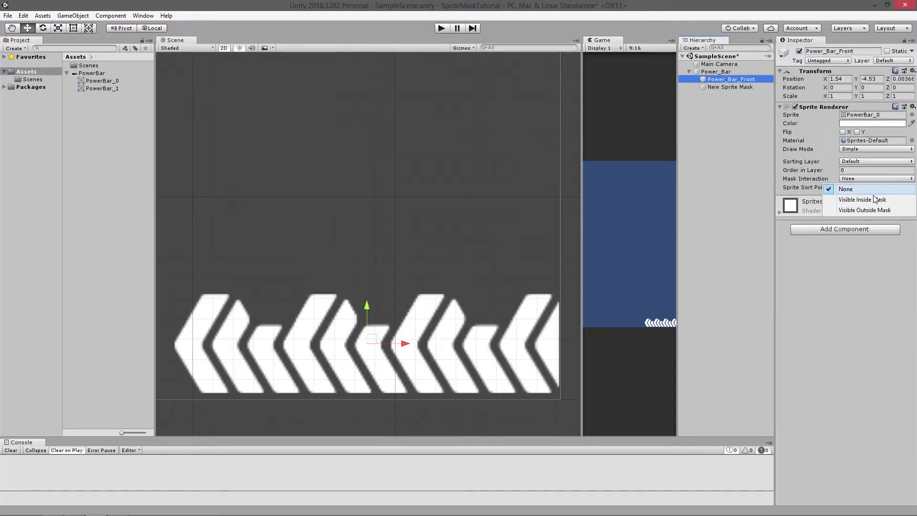
pyautogui.click(873, 196)
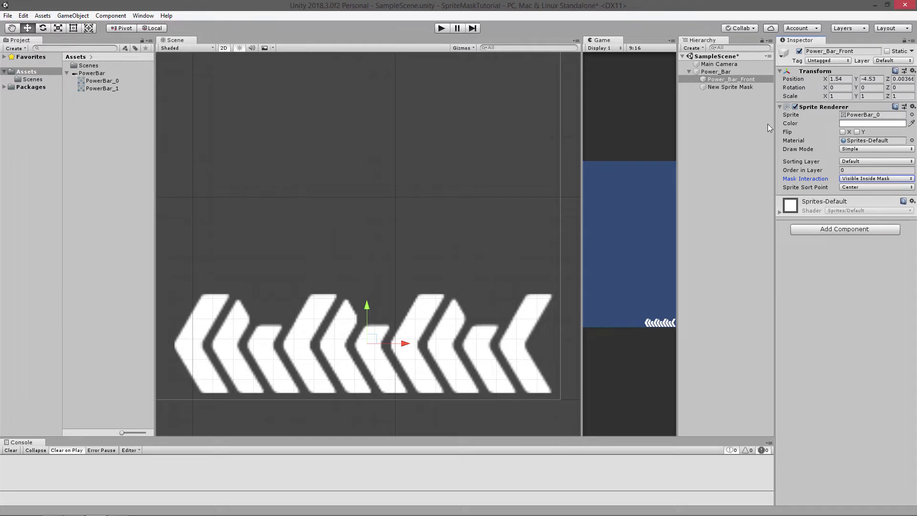
pyautogui.click(731, 87)
pyautogui.moveTo(849, 123)
pyautogui.mouseDown()
pyautogui.moveTo(872, 127)
pyautogui.moveTo(864, 125)
pyautogui.mouseUp()
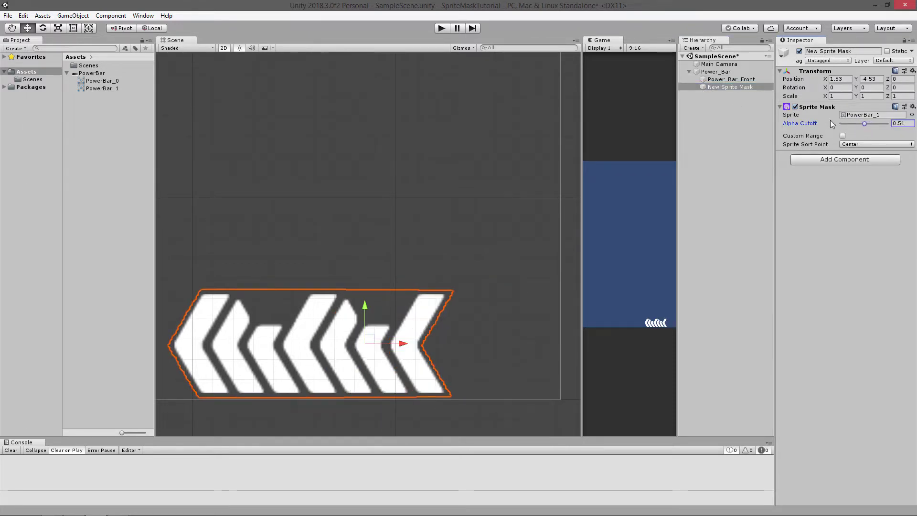
# Set the Mask Interaction of Power_Bar_Front to Visible Outside Mask
pyautogui.click(743, 81)
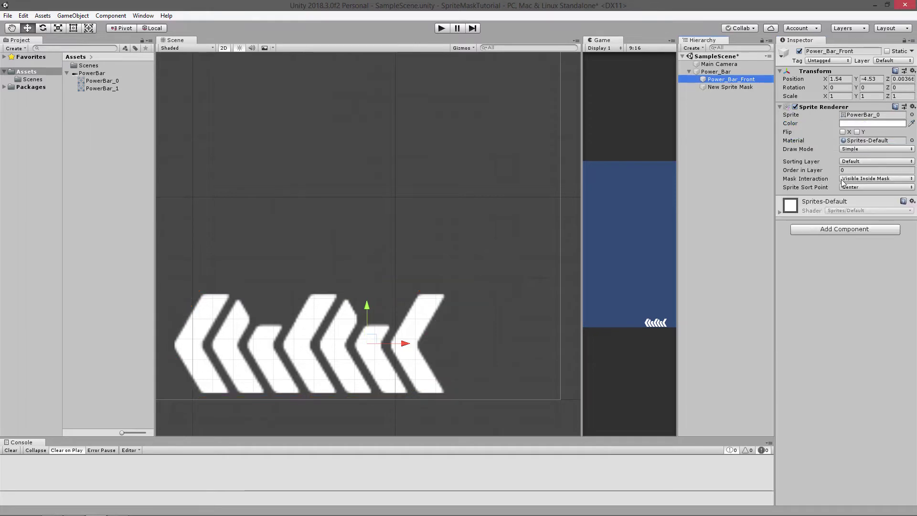
pyautogui.click(865, 179)
pyautogui.click(876, 214)
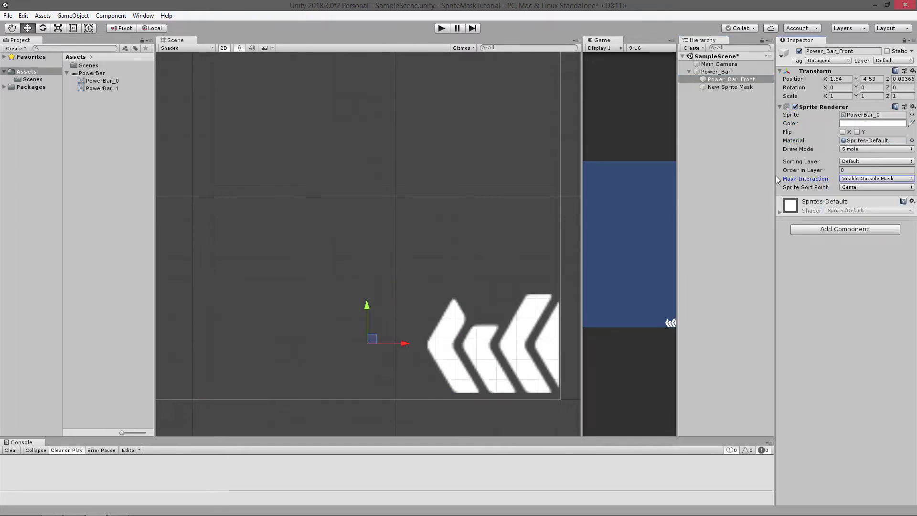
# Raise the sprite mask's Alpha Cutoff to 1 and nudge the mask horizontally to about X 1.533
pyautogui.click(734, 88)
pyautogui.moveTo(863, 127); pyautogui.dragTo(903, 132)
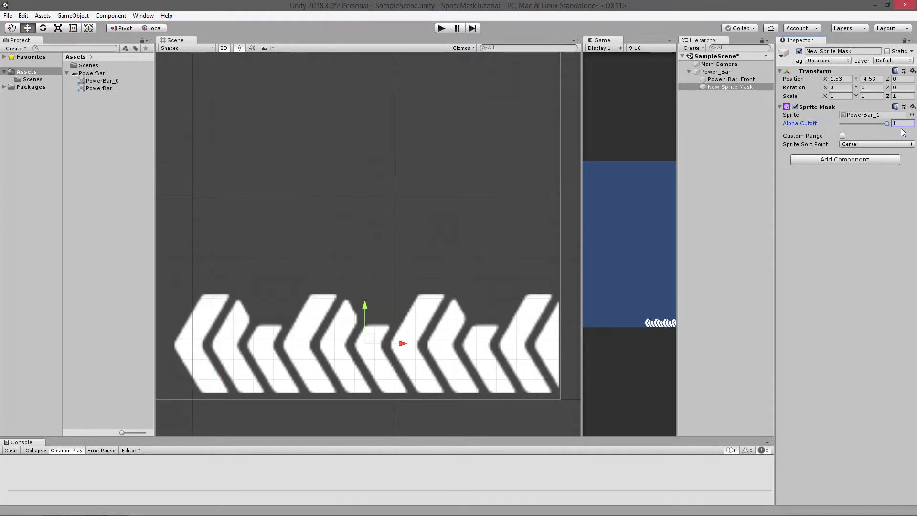
pyautogui.scroll(-1, 471, 251)
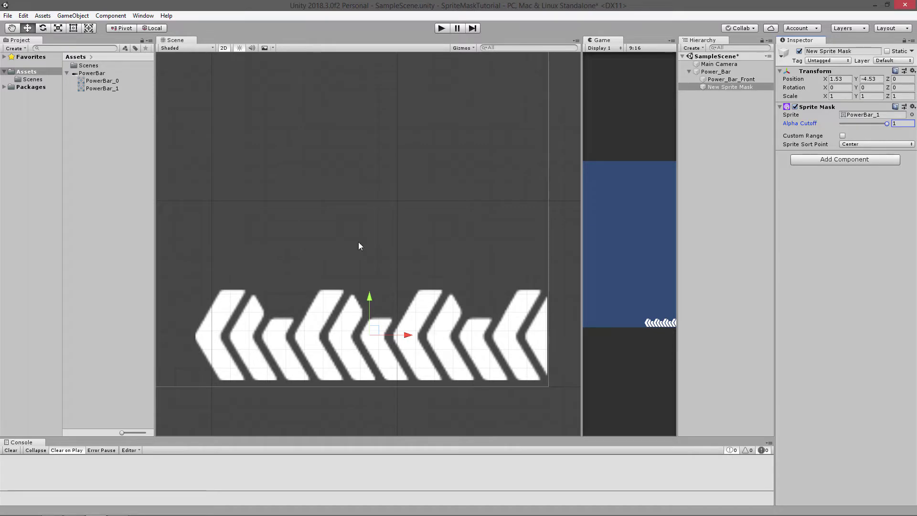
pyautogui.moveTo(412, 335)
pyautogui.mouseDown()
pyautogui.moveTo(397, 334)
pyautogui.moveTo(408, 337)
pyautogui.mouseUp()
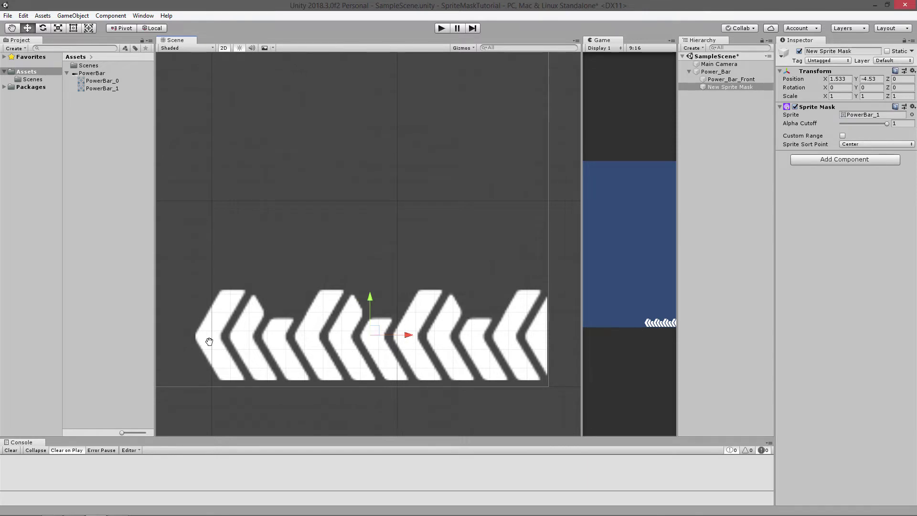
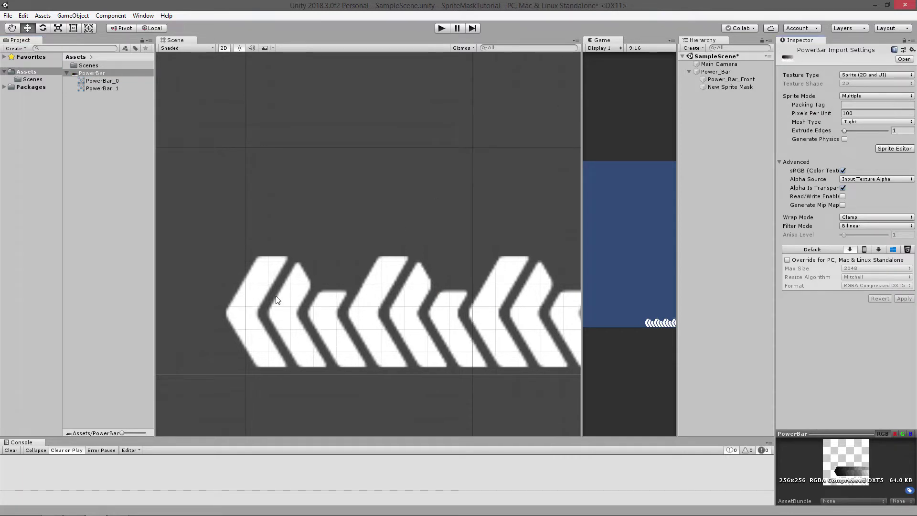
pyautogui.press('q')
pyautogui.scroll(2, 225, 317)
pyautogui.moveTo(216, 325); pyautogui.dragTo(180, 337, button='middle')
pyautogui.scroll(-2, 180, 337)
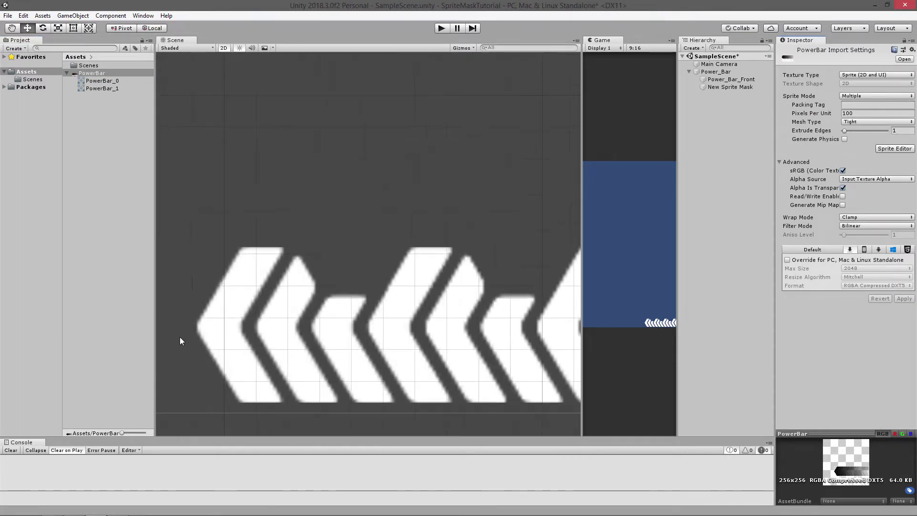
# Set the sprite mask's Alpha Cutoff to about 0.59
pyautogui.scroll(5, 203, 322)
pyautogui.click(87, 201)
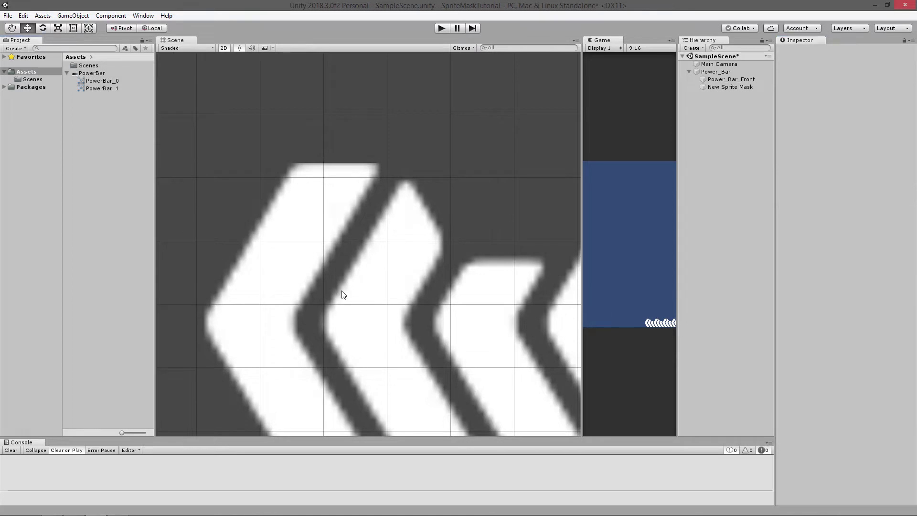
pyautogui.scroll(-5, 277, 279)
pyautogui.scroll(-3, 291, 237)
pyautogui.scroll(-4, 417, 180)
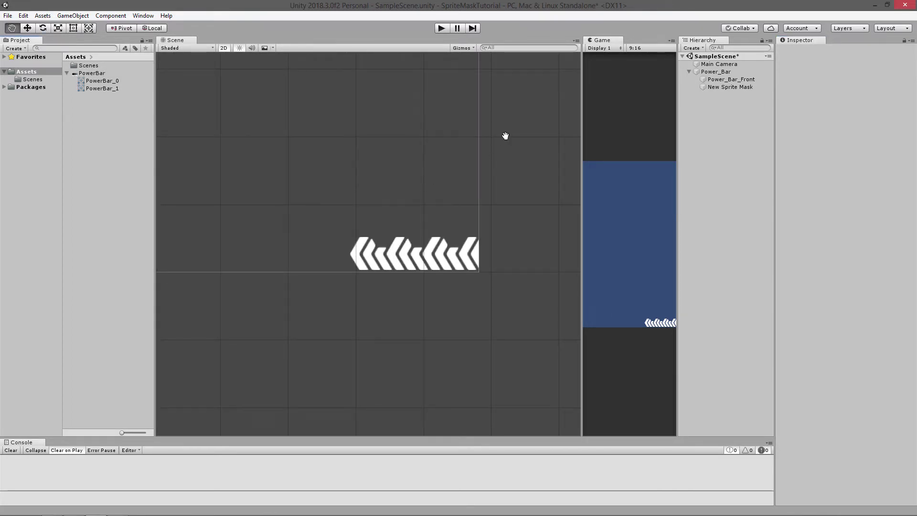
pyautogui.scroll(4, 444, 137)
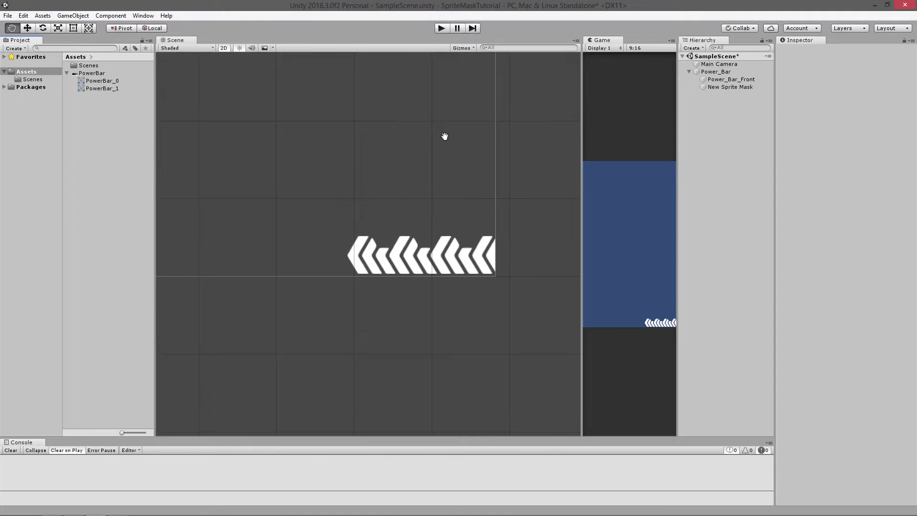
pyautogui.click(735, 87)
pyautogui.moveTo(870, 122)
pyautogui.mouseDown()
pyautogui.moveTo(883, 124)
pyautogui.moveTo(851, 124)
pyautogui.moveTo(868, 122)
pyautogui.mouseUp()
# Duplicate Power_Bar_Front, place the copy directly below it in the hierarchy and rename it Power_Bar_Back
pyautogui.click(745, 79)
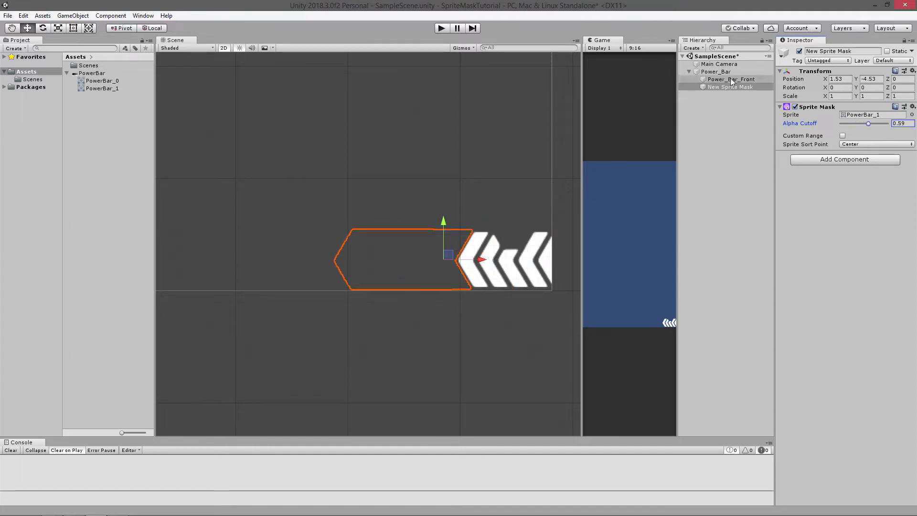
pyautogui.hotkey('ctrl', 'd')
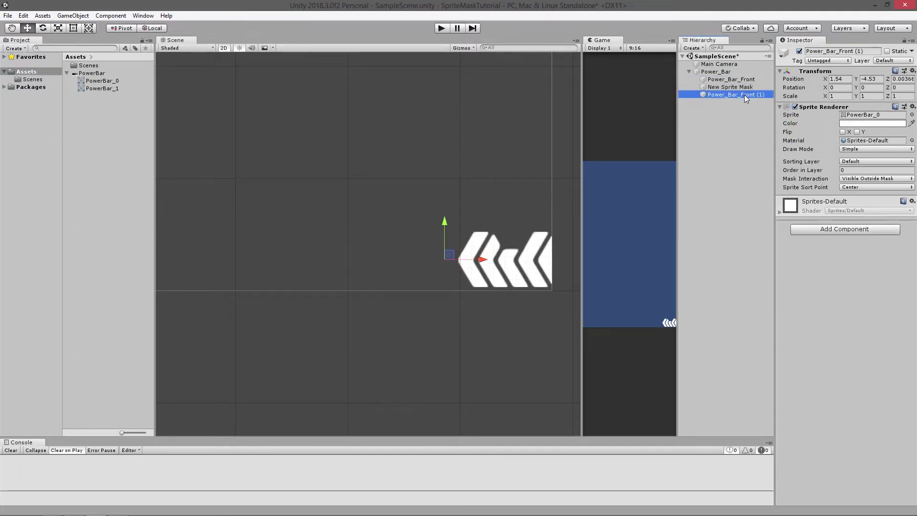
pyautogui.moveTo(725, 98); pyautogui.dragTo(741, 89)
pyautogui.click(751, 90)
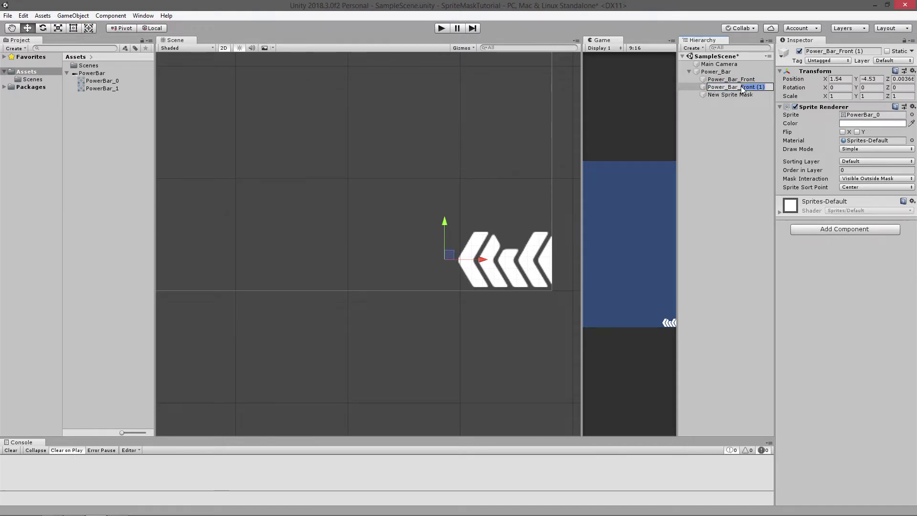
pyautogui.write('Back')
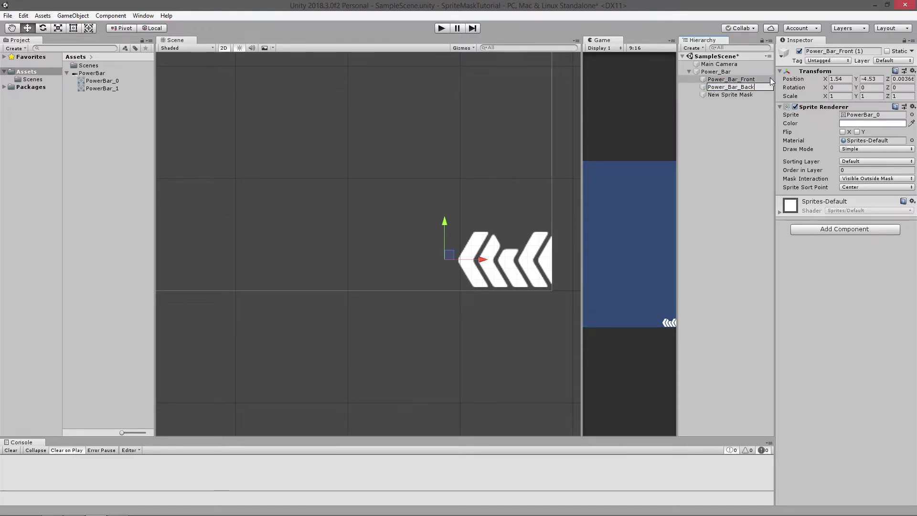
# Colour Power_Bar_Back grey (797979) and set its Mask Interaction to Visible Inside Mask
pyautogui.click(876, 124)
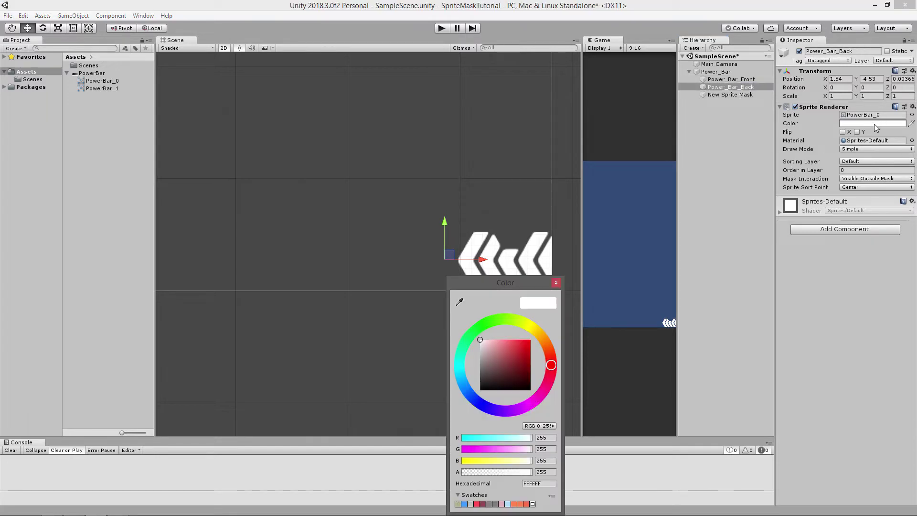
pyautogui.moveTo(491, 365); pyautogui.dragTo(471, 366)
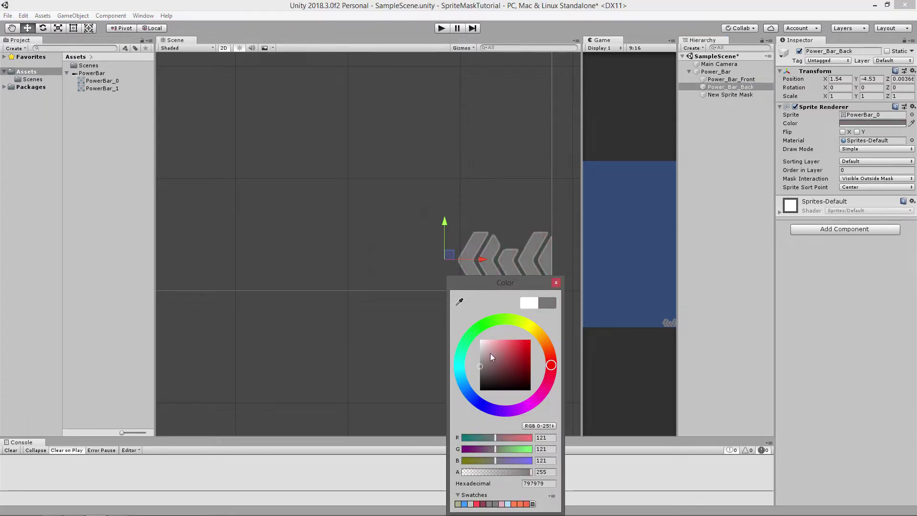
pyautogui.click(861, 179)
pyautogui.click(867, 193)
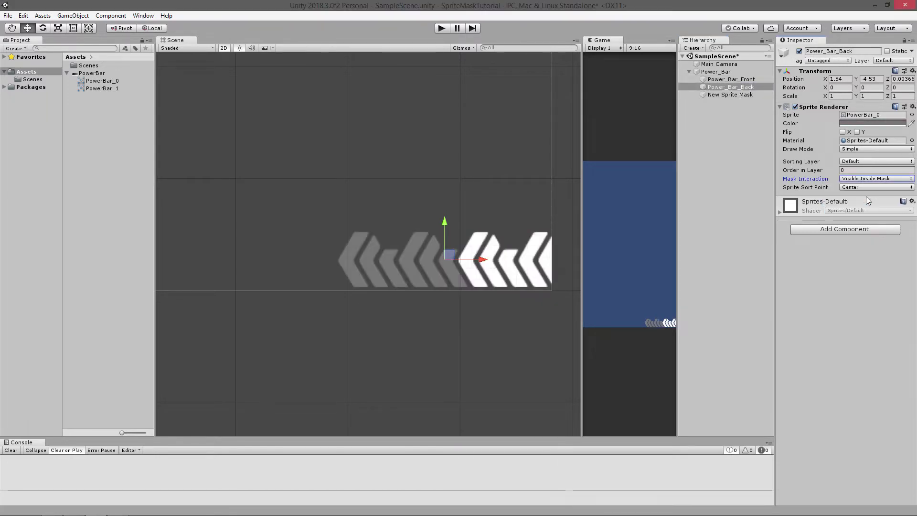
# Colour the Power_Bar_Front sprite orange (EA812B)
pyautogui.click(731, 79)
pyautogui.click(868, 123)
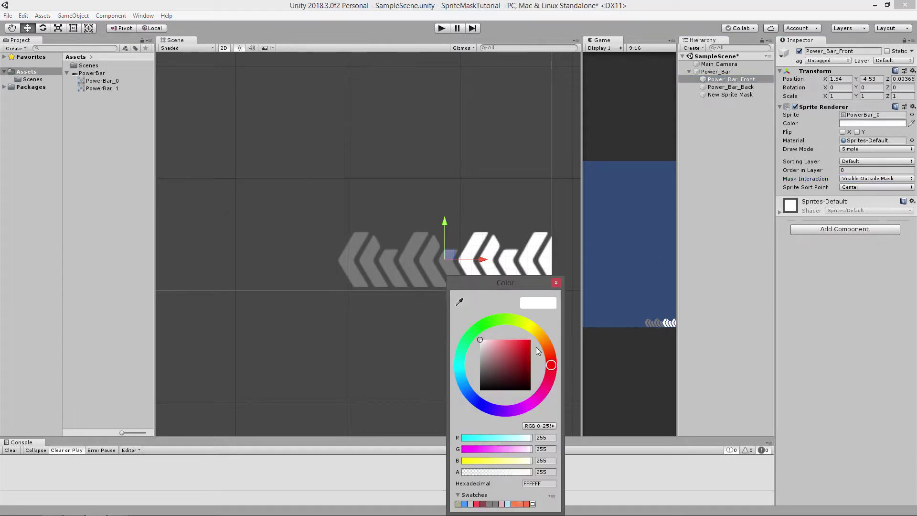
pyautogui.moveTo(550, 361)
pyautogui.mouseDown()
pyautogui.moveTo(546, 344)
pyautogui.moveTo(519, 351)
pyautogui.moveTo(522, 344)
pyautogui.mouseUp()
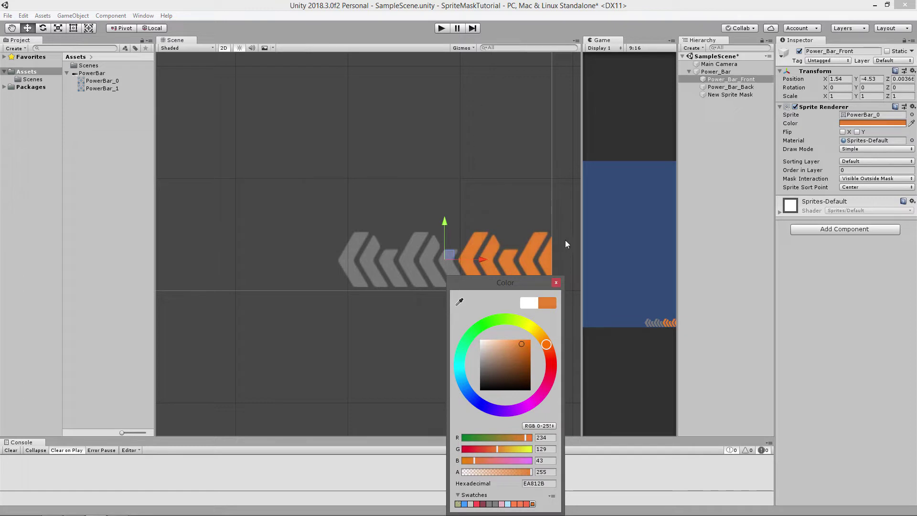
pyautogui.click(556, 282)
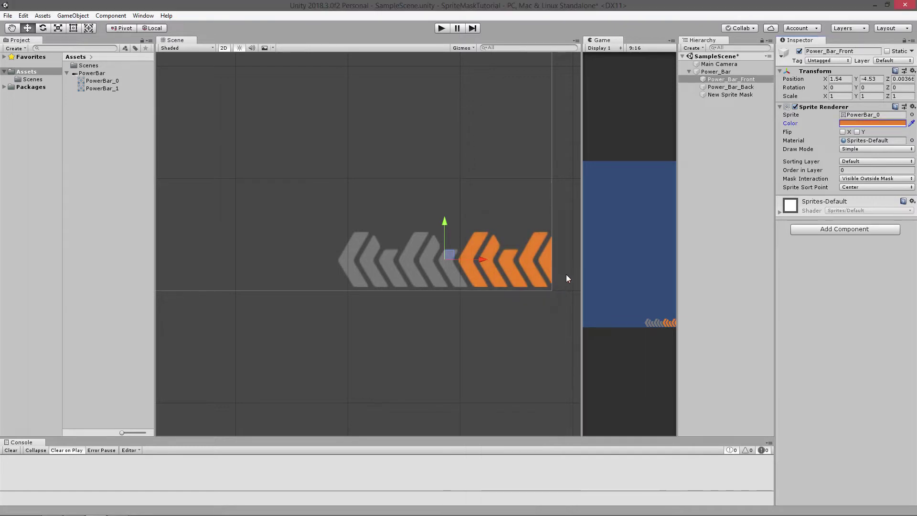
# Vary the sprite mask's Alpha Cutoff to test the grey and orange chevrons, leaving it at about 0.51
pyautogui.click(731, 94)
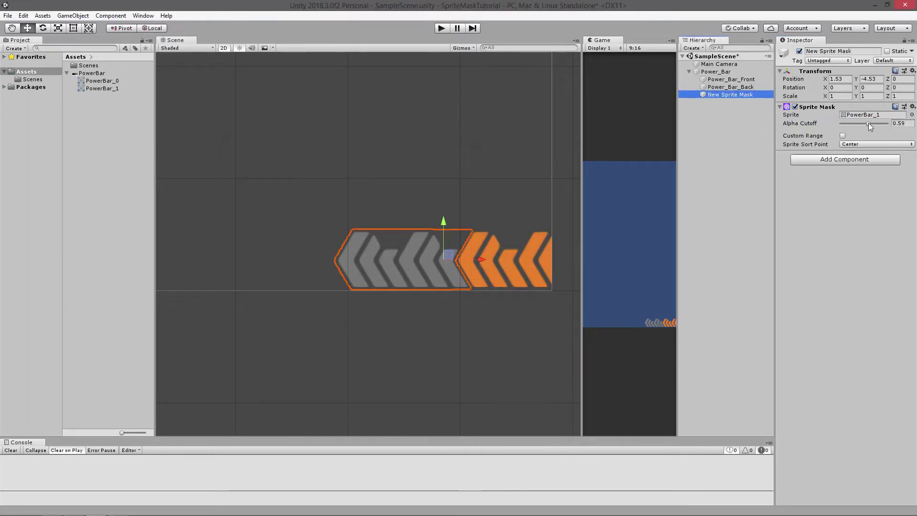
pyautogui.moveTo(867, 122)
pyautogui.mouseDown()
pyautogui.moveTo(859, 122)
pyautogui.moveTo(888, 123)
pyautogui.moveTo(862, 123)
pyautogui.mouseUp()
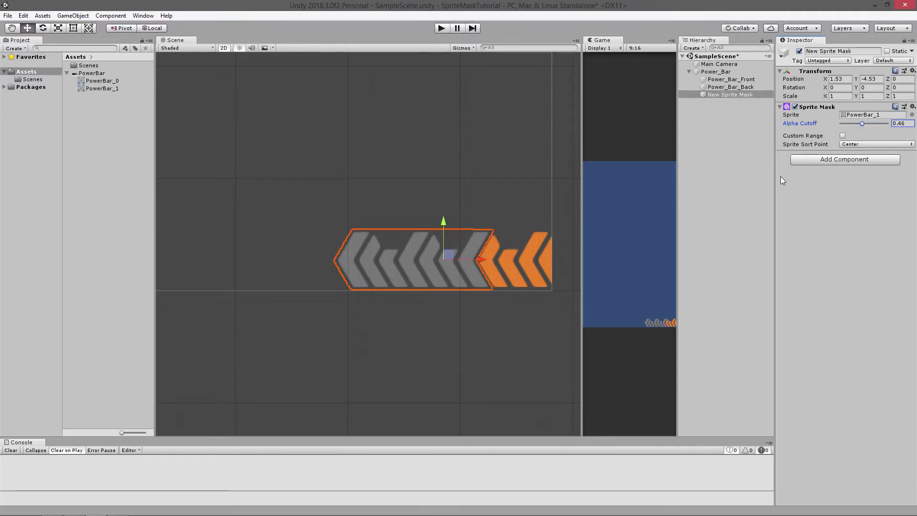
pyautogui.scroll(3, 499, 234)
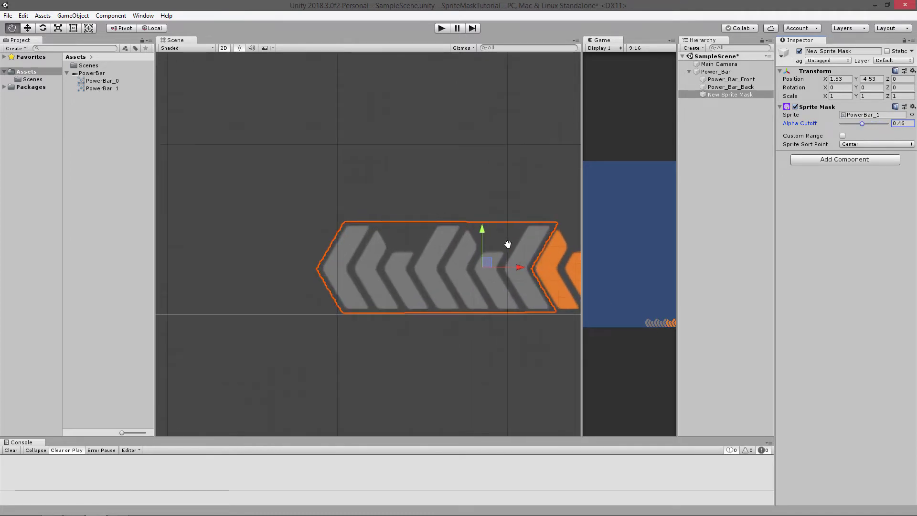
pyautogui.scroll(4, 549, 229)
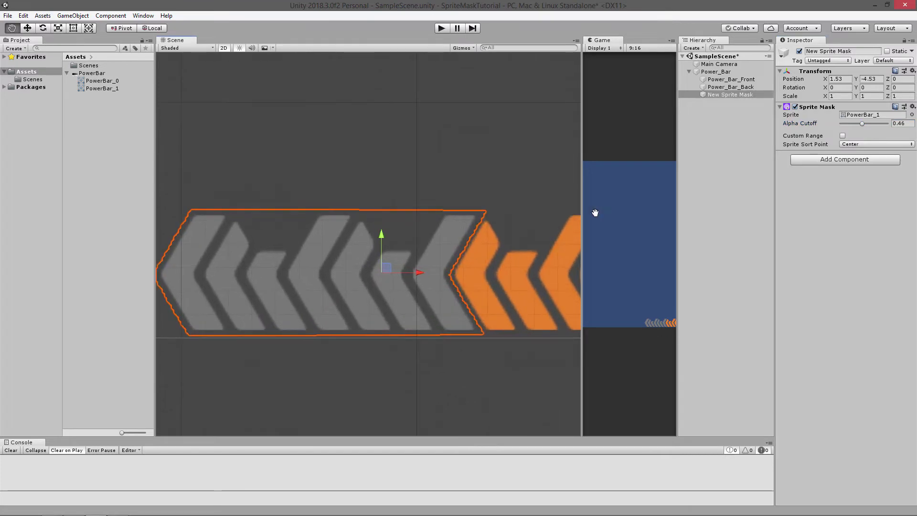
pyautogui.moveTo(860, 121)
pyautogui.mouseDown()
pyautogui.moveTo(884, 136)
pyautogui.moveTo(841, 139)
pyautogui.moveTo(862, 138)
pyautogui.mouseUp()
pyautogui.scroll(-3, 367, 231)
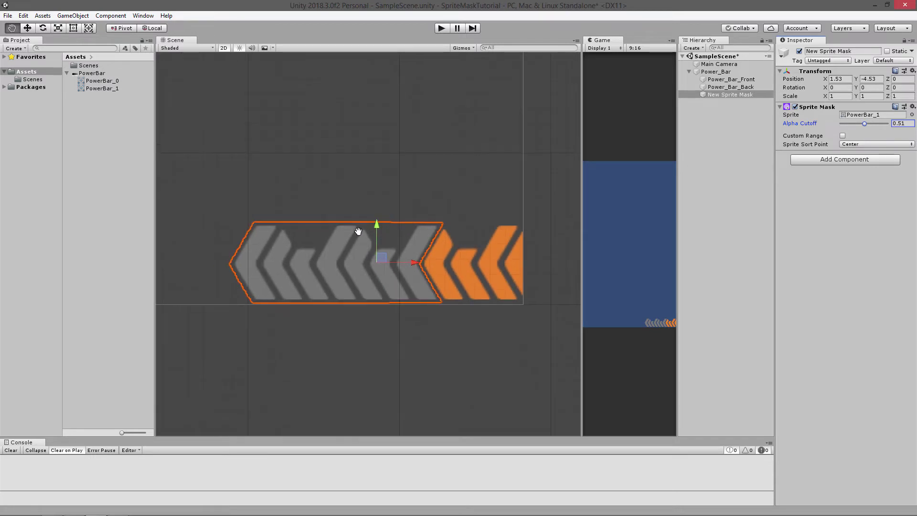
pyautogui.press('w')
pyautogui.scroll(-2, 364, 228)
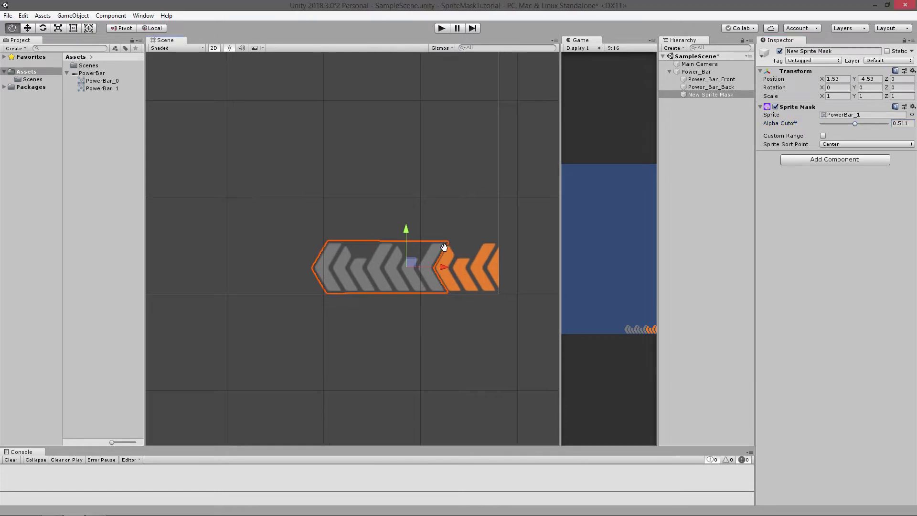
# Create a C# script named PowerBar in the Assets folder and open it in Visual Studio
pyautogui.rightClick(90, 110)
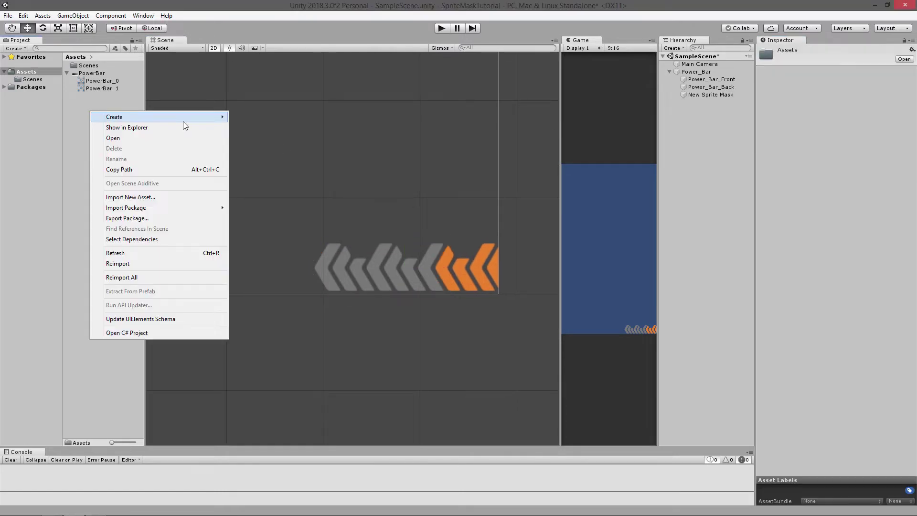
pyautogui.moveTo(182, 121)
pyautogui.click(277, 130)
pyautogui.write('Power')
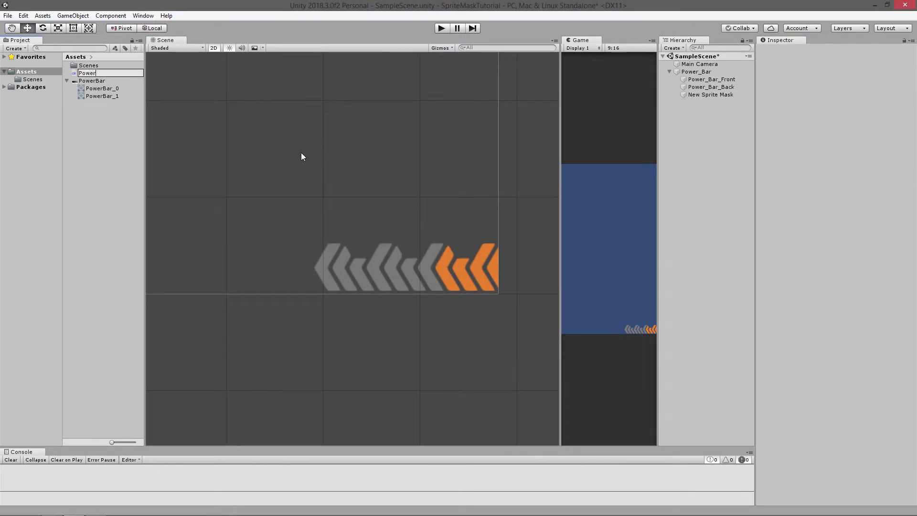
pyautogui.write('Bar')
pyautogui.press('Return')
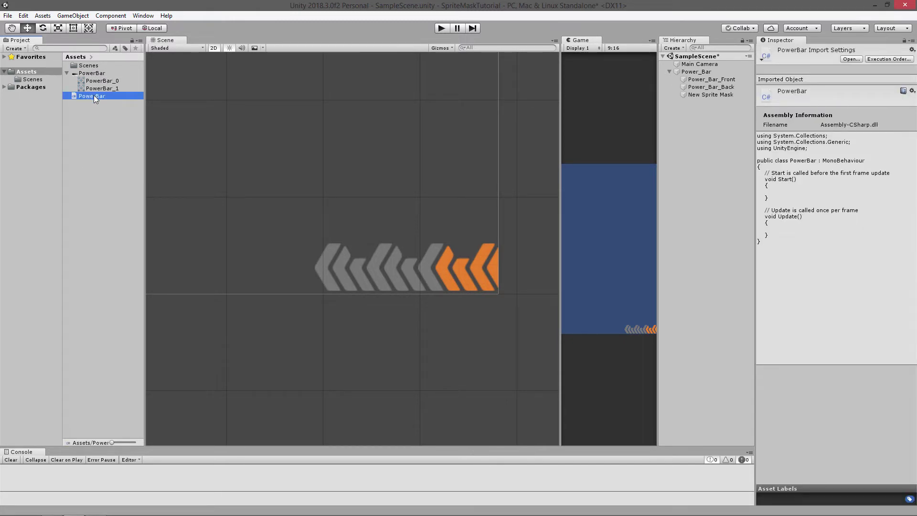
pyautogui.doubleClick(90, 97)
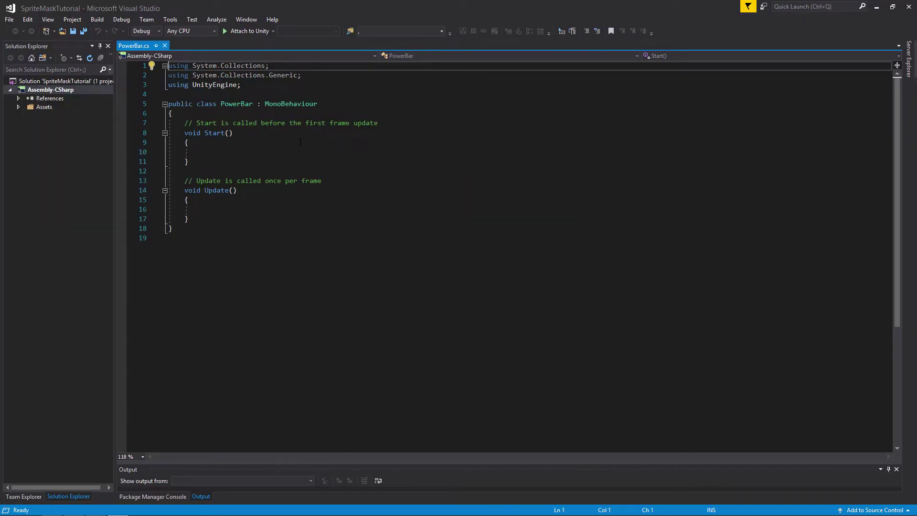
# Delete the default Start and Update methods with their comments, leaving blank lines in the PowerBar class body
pyautogui.moveTo(189, 220); pyautogui.dragTo(184, 124)
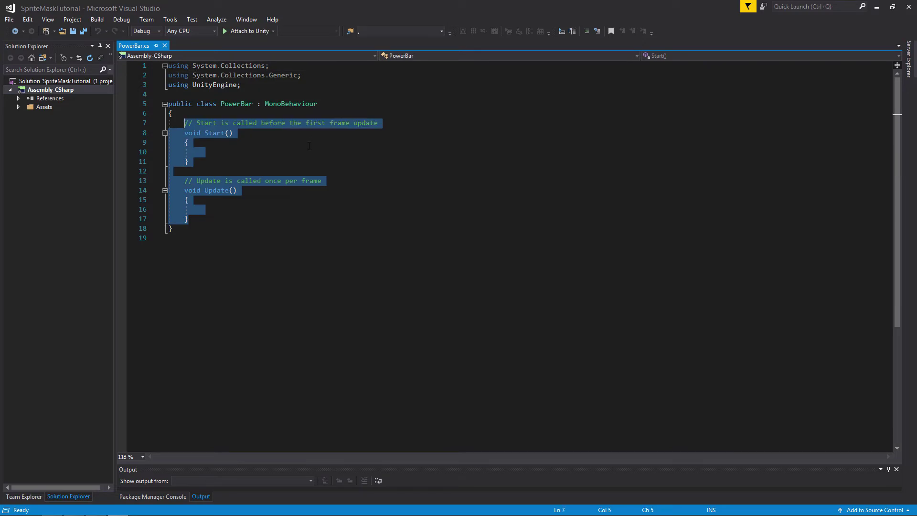
pyautogui.press('Delete')
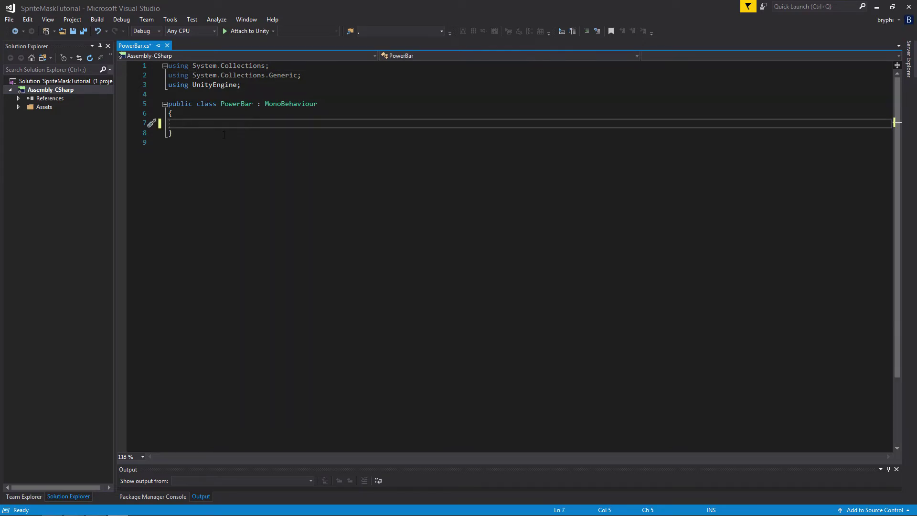
pyautogui.press('Return')
pyautogui.press('Return')
pyautogui.press('Return')
# Declare a SpriteMask field named sm in the first line of the PowerBar class body
pyautogui.click(221, 125)
pyautogui.write('p')
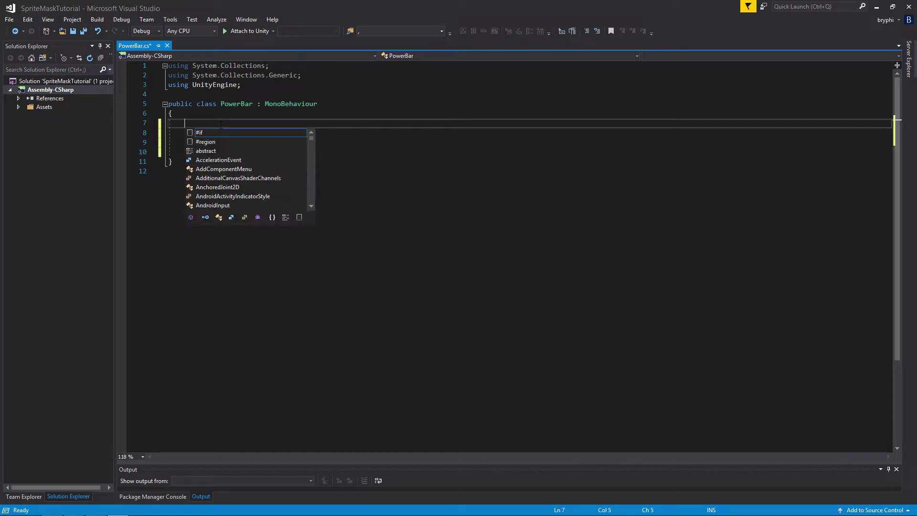
pyautogui.press('BackSpace')
pyautogui.write('spr')
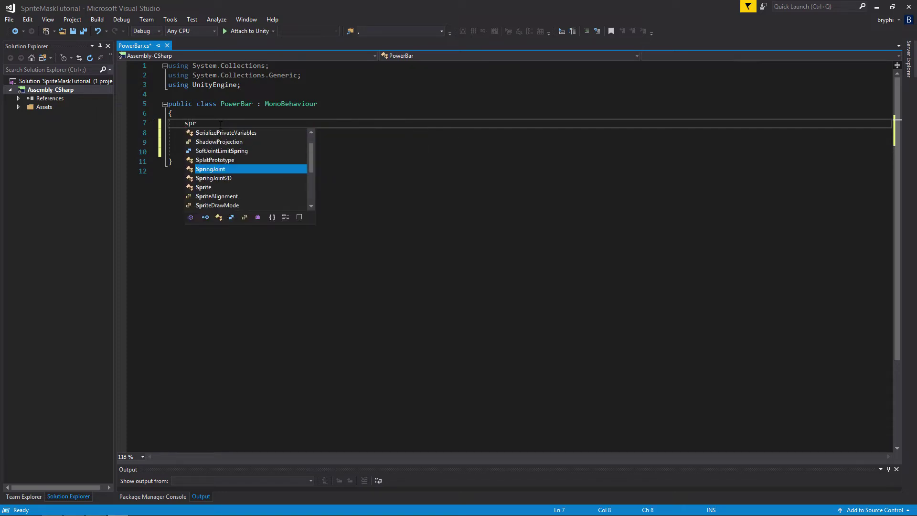
pyautogui.scroll(-2, 240, 171)
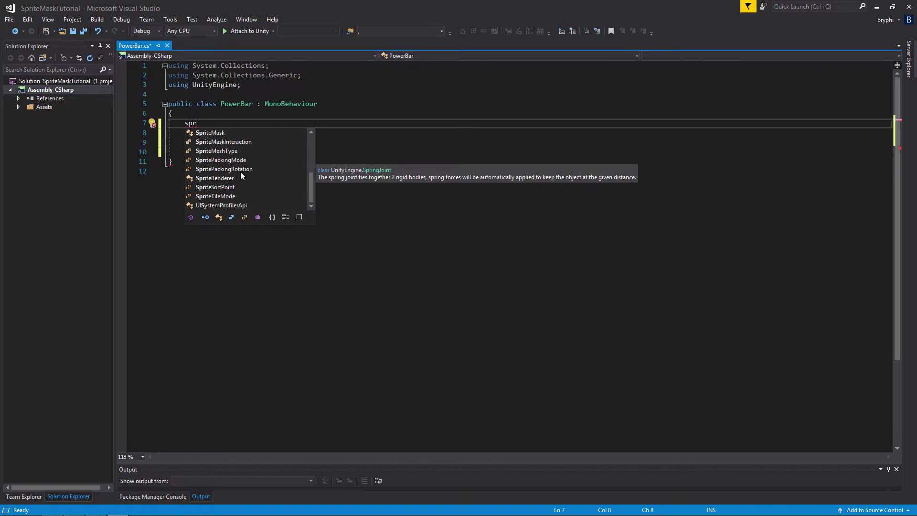
pyautogui.scroll(2, 232, 139)
pyautogui.press('Escape')
pyautogui.write('iteMask ')
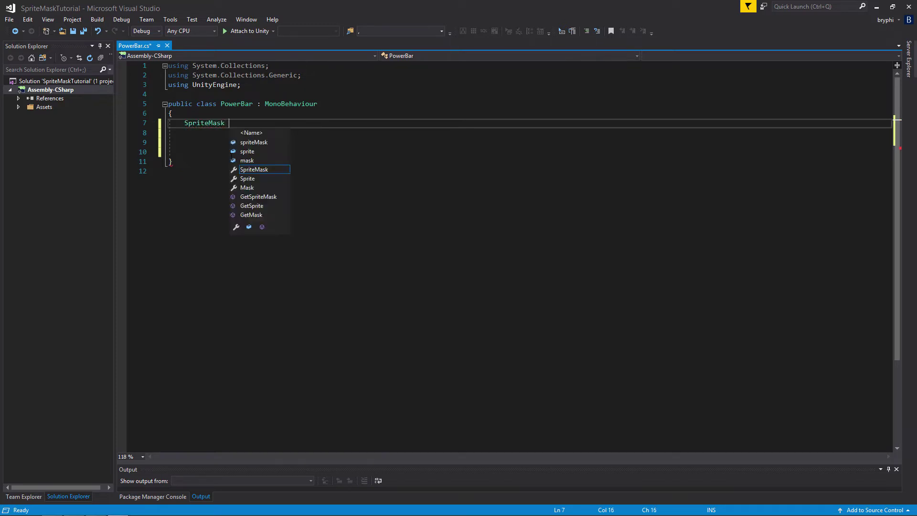
pyautogui.write('sm;')
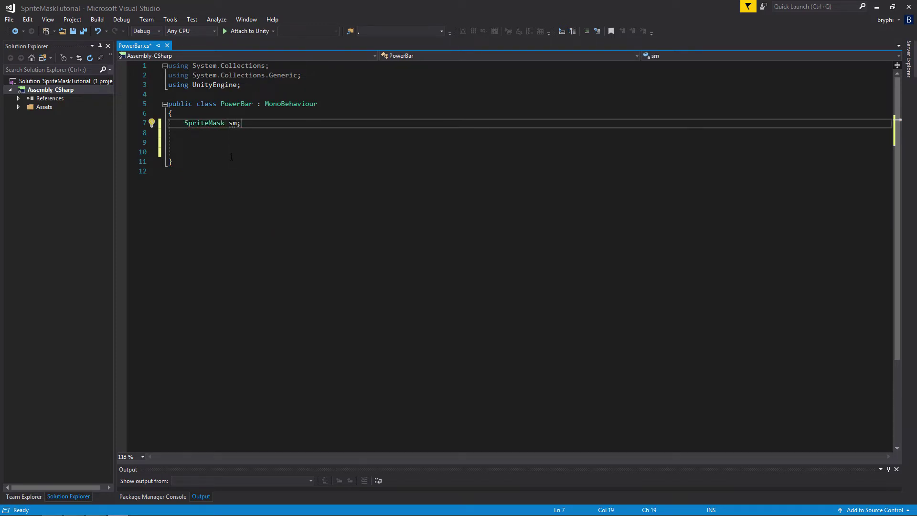
# Add a [SerializeField] attribute above the SpriteMask declaration, with a blank line before it
pyautogui.click(188, 116)
pyautogui.press('Return')
pyautogui.press('Return')
pyautogui.write('[')
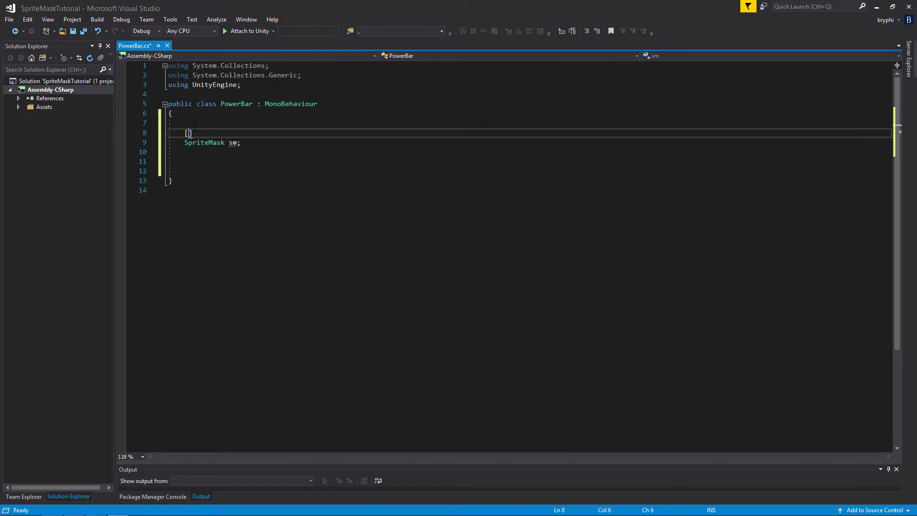
pyautogui.write('ser')
pyautogui.press('Tab')
# Add a second [SerializeField] attribute on the line below the SpriteMask declaration
pyautogui.click(214, 153)
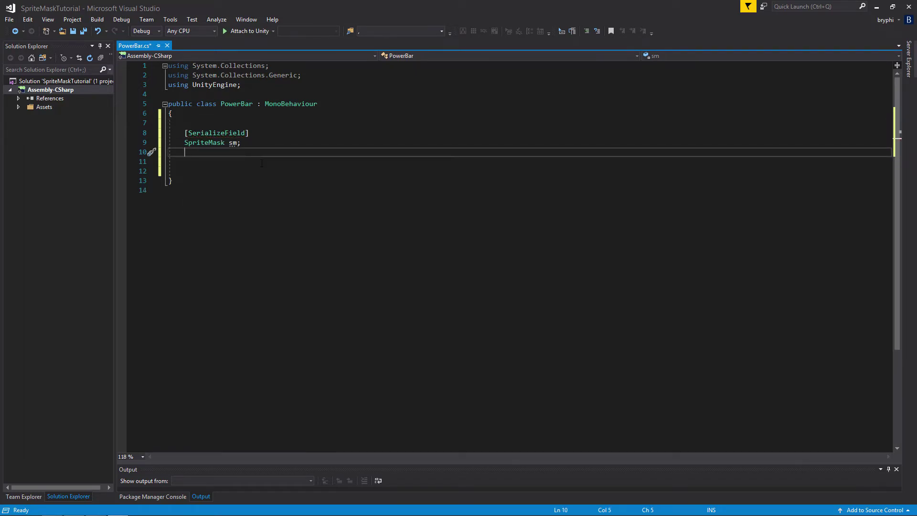
pyautogui.write('[ser')
pyautogui.press('Tab')
pyautogui.press('Return')
# Declare a float array field named alphaSteps under the second [SerializeField] attribute
pyautogui.write('fl')
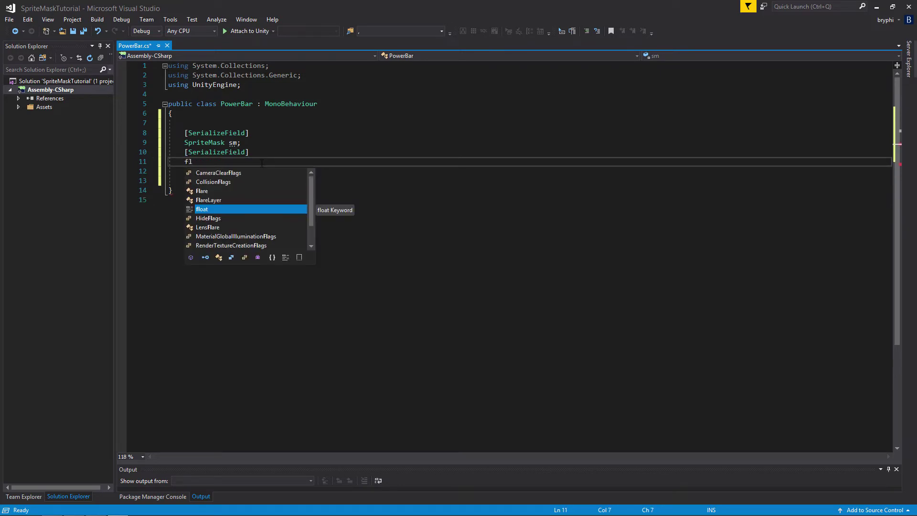
pyautogui.press('Tab')
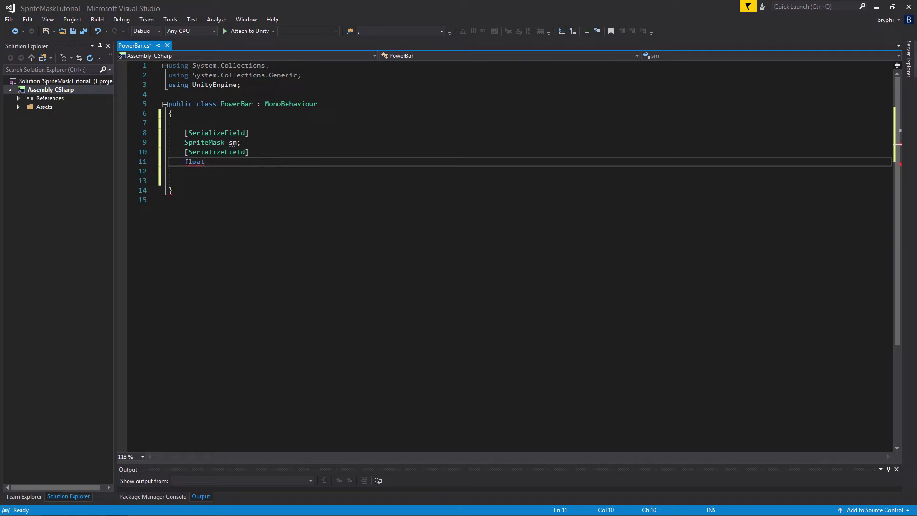
pyautogui.write('[]')
pyautogui.write(' ste')
pyautogui.write('p')
pyautogui.press('BackSpace')
pyautogui.press('BackSpace')
pyautogui.press('BackSpace')
pyautogui.press('BackSpace')
pyautogui.write('alp')
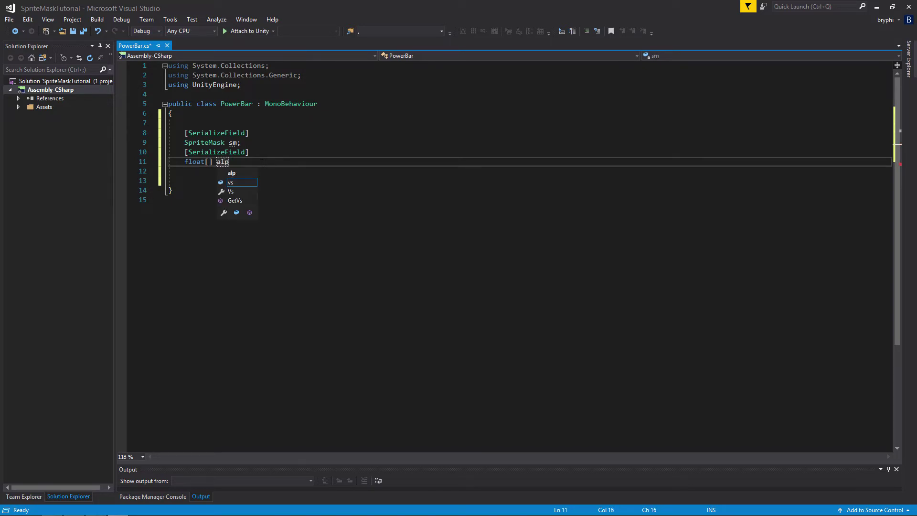
pyautogui.write('haSteps;')
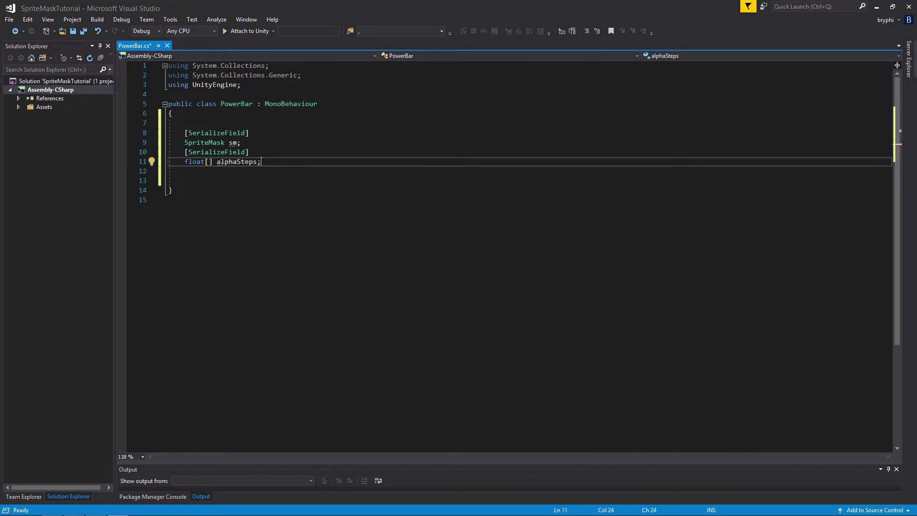
# Declare an int field named currentStep on the line below alphaSteps
pyautogui.press('Return')
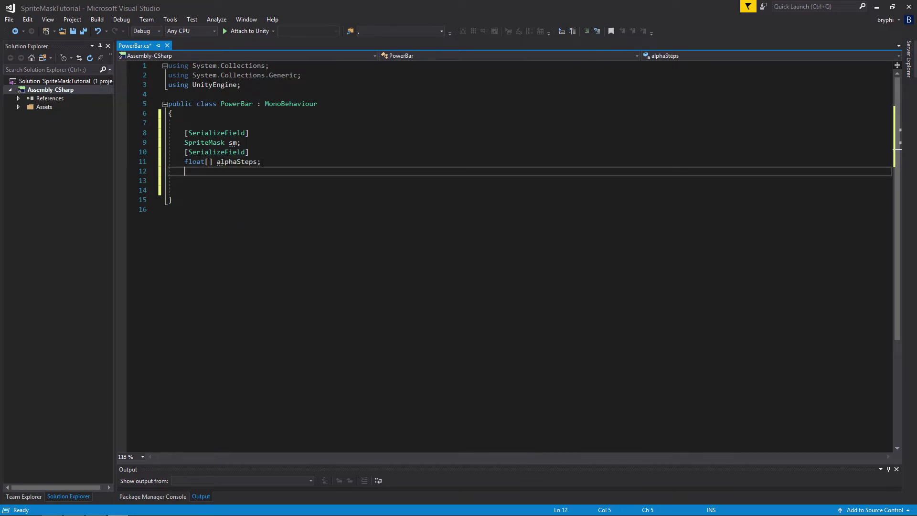
pyautogui.write('int ste')
pyautogui.press('BackSpace')
pyautogui.press('BackSpace')
pyautogui.press('BackSpace')
pyautogui.press('BackSpace')
pyautogui.write('currents')
pyautogui.press('BackSpace')
pyautogui.press('BackSpace')
pyautogui.press('BackSpace')
pyautogui.press('BackSpace')
pyautogui.write('Step;')
# Save the PowerBar script and switch back to the Unity editor
pyautogui.click(223, 187)
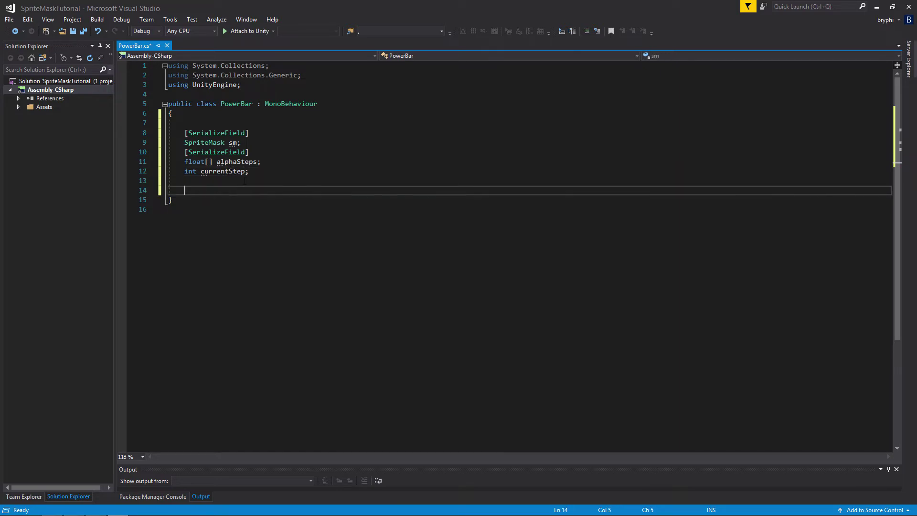
pyautogui.click(231, 184)
pyautogui.press('Down')
pyautogui.hotkey('ctrl', 's')
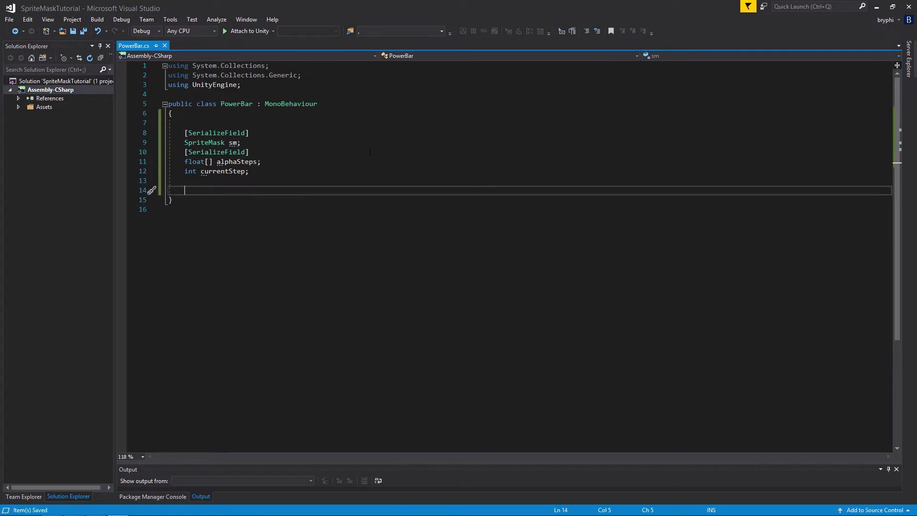
pyautogui.click(877, 8)
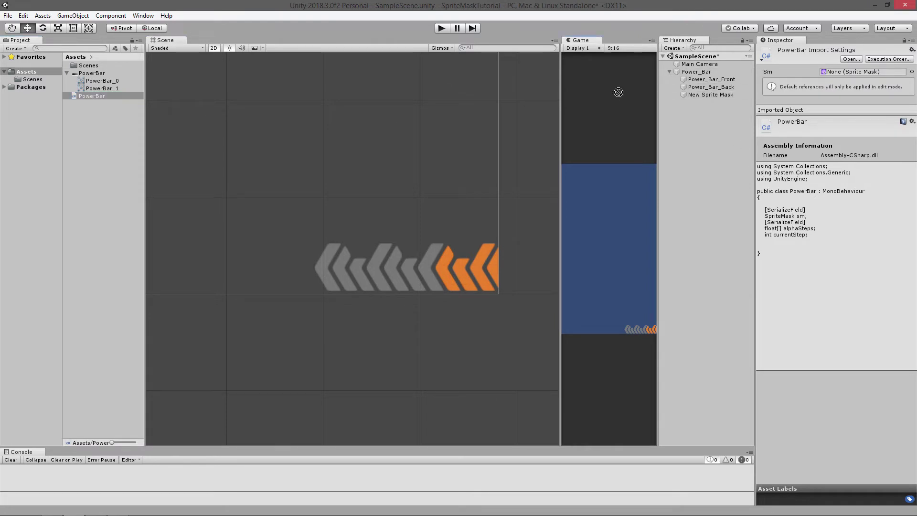
# Assign New Sprite Mask to the Sm reference of Power_Bar's script and set the Alpha Steps size to 12
pyautogui.click(701, 72)
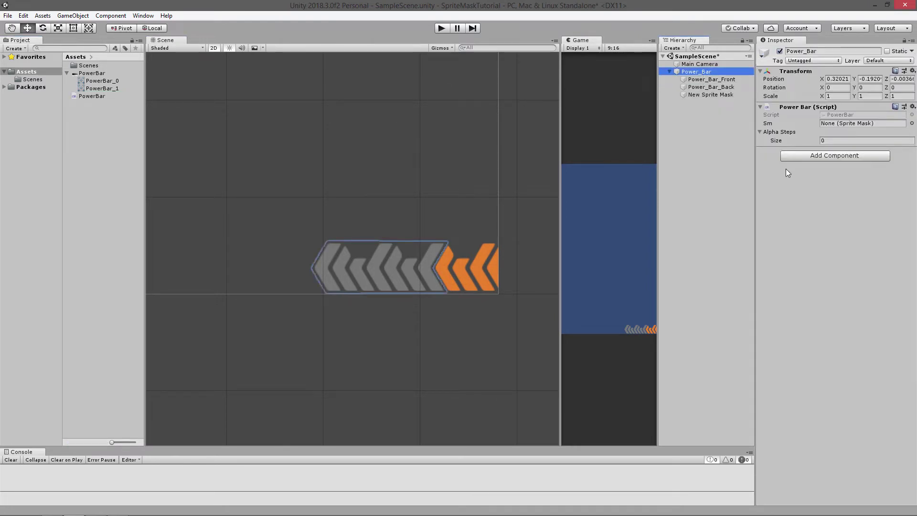
pyautogui.moveTo(703, 95); pyautogui.dragTo(859, 124)
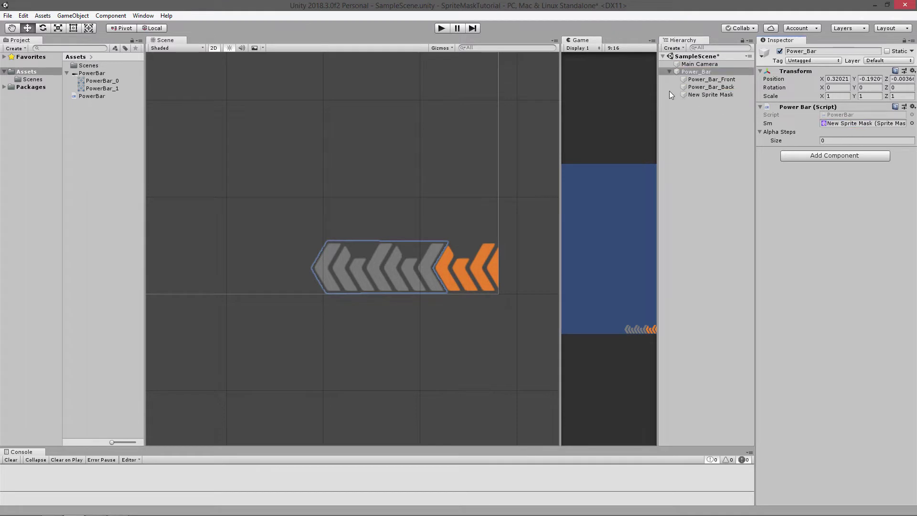
pyautogui.click(834, 140)
pyautogui.press('Return')
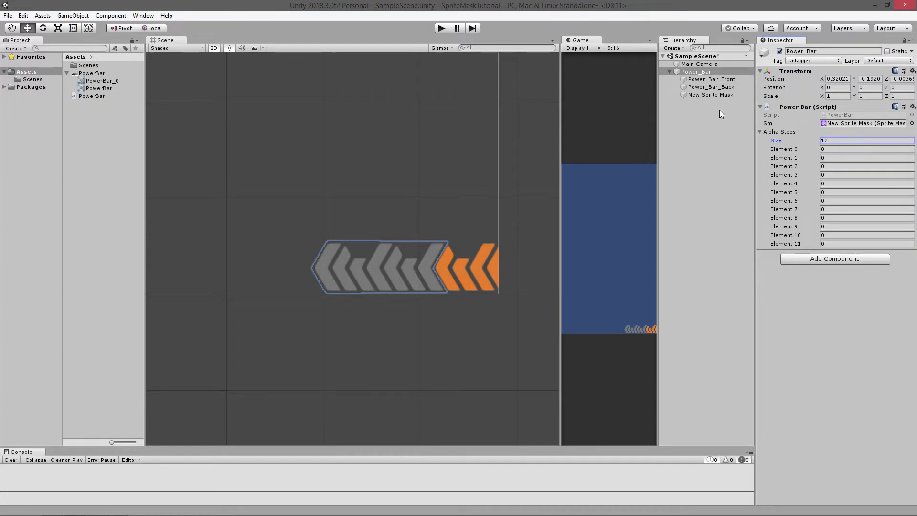
# Set the alpha cutoff of New Sprite Mask to 1
pyautogui.click(697, 94)
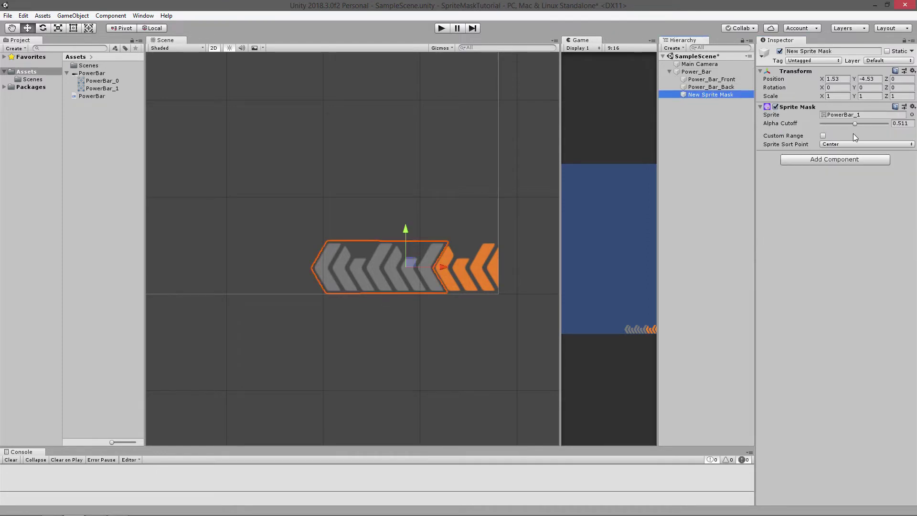
pyautogui.moveTo(855, 124); pyautogui.dragTo(889, 129)
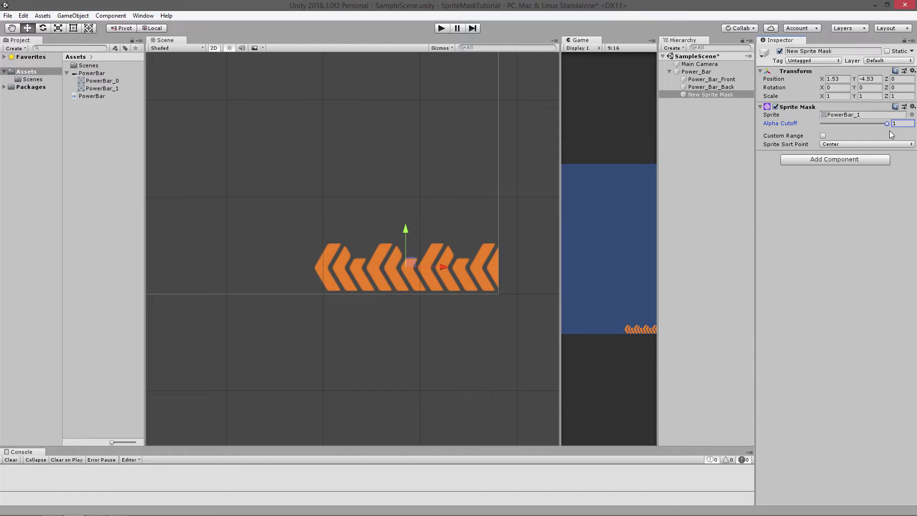
# Set Power_Bar's Alpha Steps elements 0, 1 and 2 to 1, 0.92 and 0.87
pyautogui.click(716, 72)
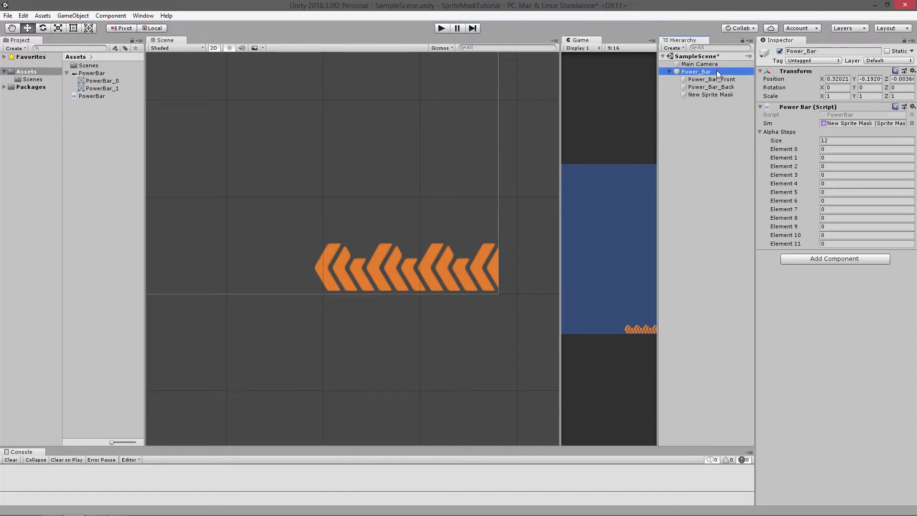
pyautogui.click(838, 151)
pyautogui.write('1')
pyautogui.click(828, 161)
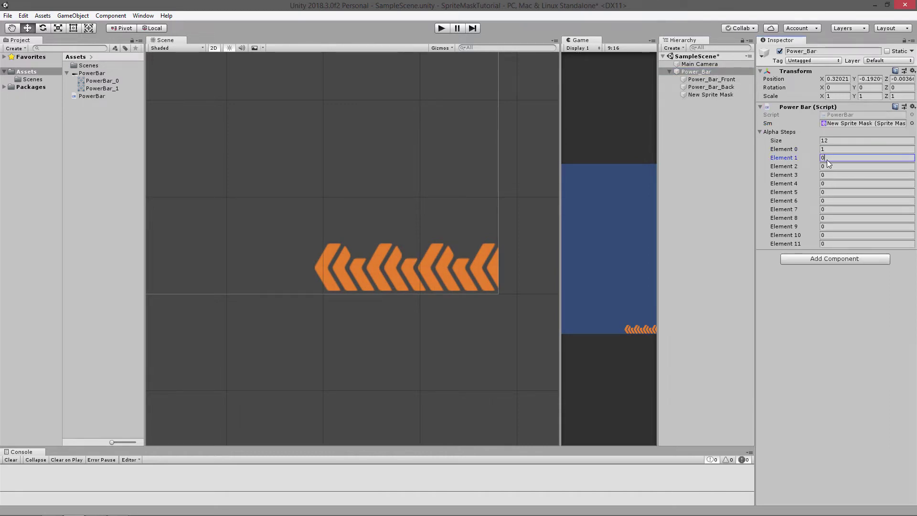
pyautogui.write('0.92')
pyautogui.press('Tab')
pyautogui.write('.87')
pyautogui.press('Tab')
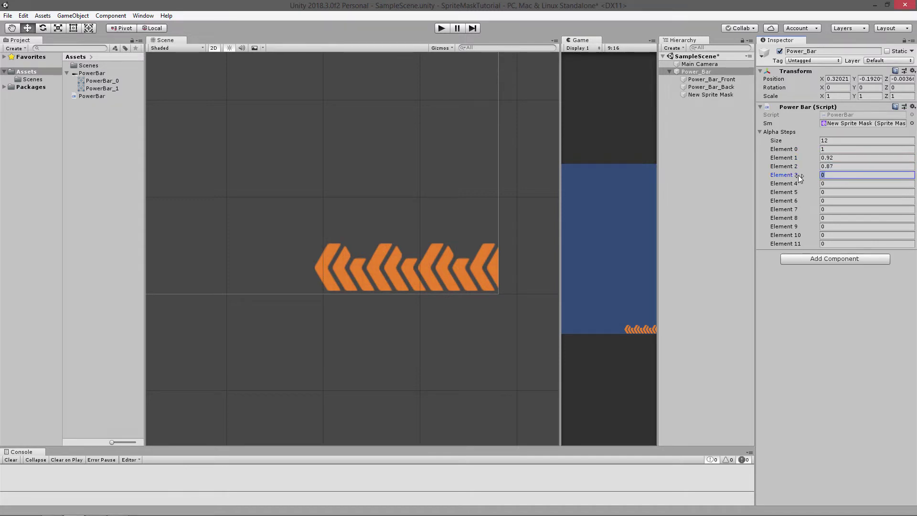
# Set Alpha Steps elements 3 to 6 to 0.82, 0.75, 0.64 and 0.6
pyautogui.write('.82')
pyautogui.press('Tab')
pyautogui.write('.75')
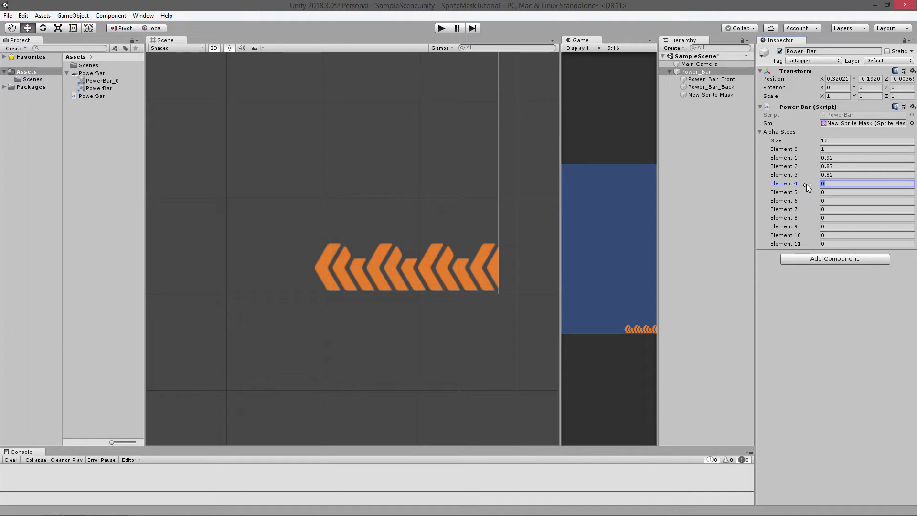
pyautogui.press('Tab')
pyautogui.write('.64')
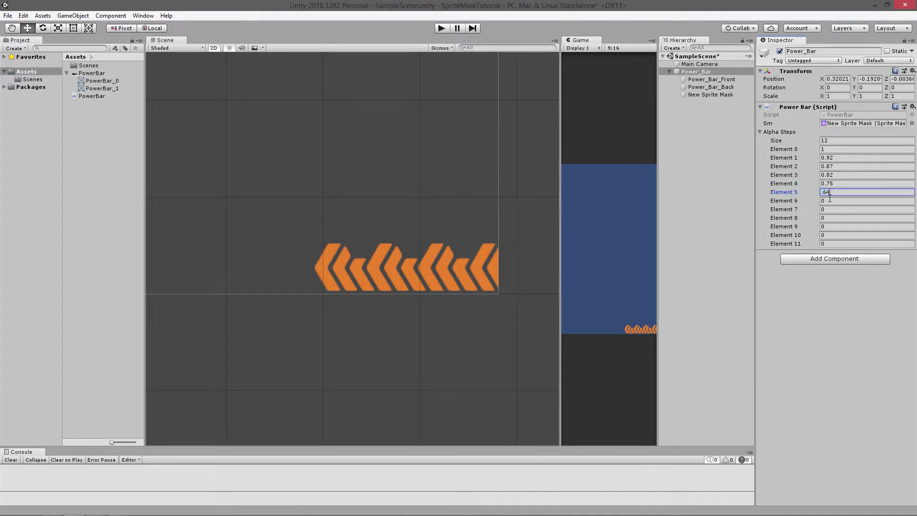
pyautogui.press('Tab')
pyautogui.write('.6')
pyautogui.press('Tab')
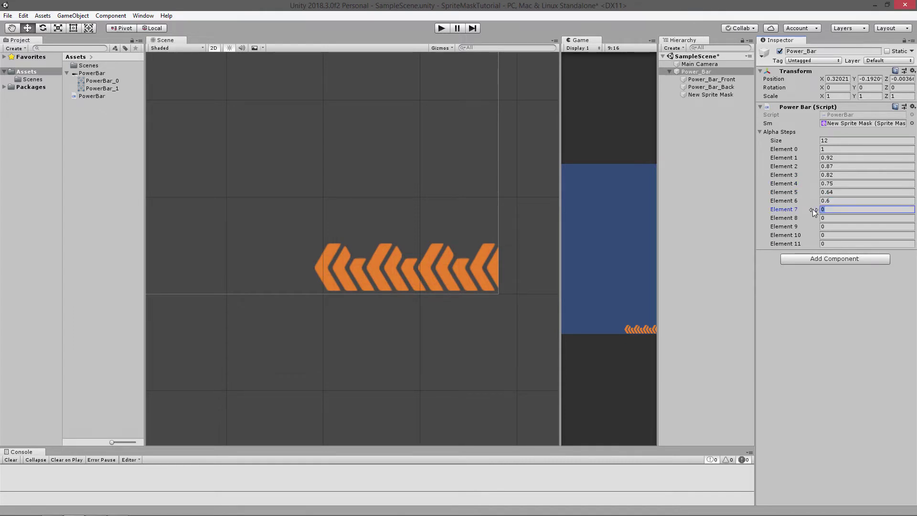
# Set Alpha Steps elements 7 to 11 to 0.52, 0.43, 0.31, 0.24 and 0.03
pyautogui.write('.52')
pyautogui.press('Tab')
pyautogui.write('.43')
pyautogui.press('Tab')
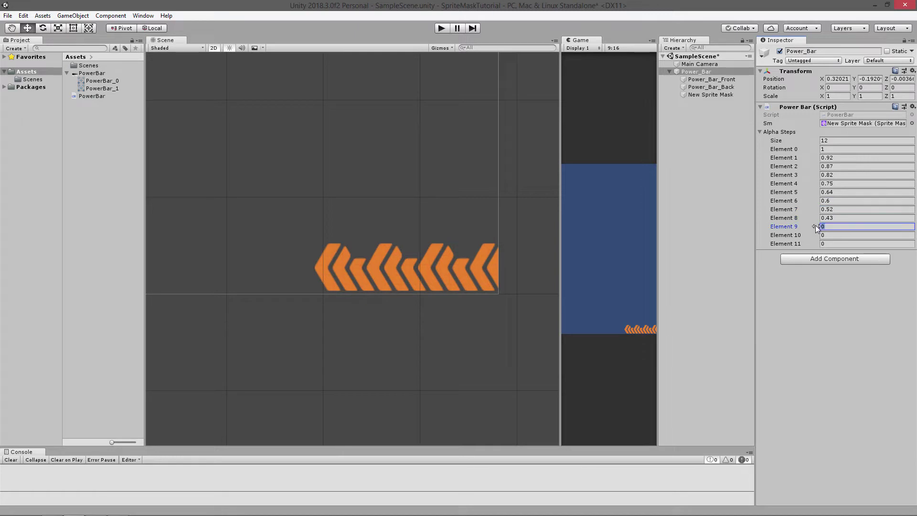
pyautogui.write('.31')
pyautogui.press('Tab')
pyautogui.write('.')
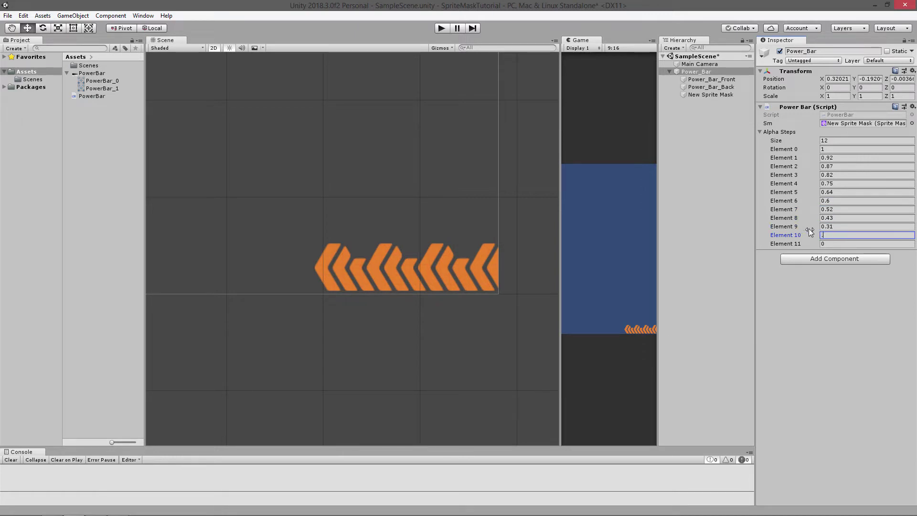
pyautogui.write('24')
pyautogui.press('Tab')
pyautogui.write('.')
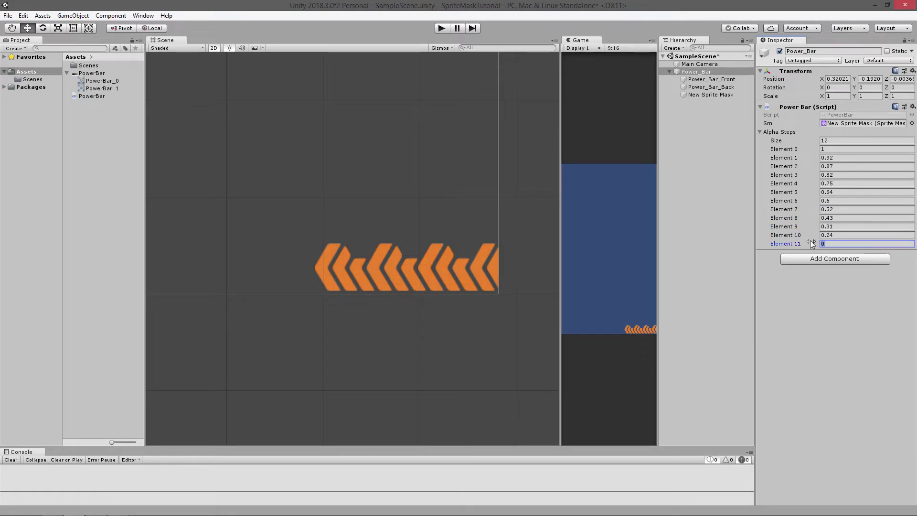
pyautogui.write('03')
pyautogui.click(836, 308)
# Try the element 7 value, 0.52, as the alpha cutoff of New Sprite Mask
pyautogui.click(852, 210)
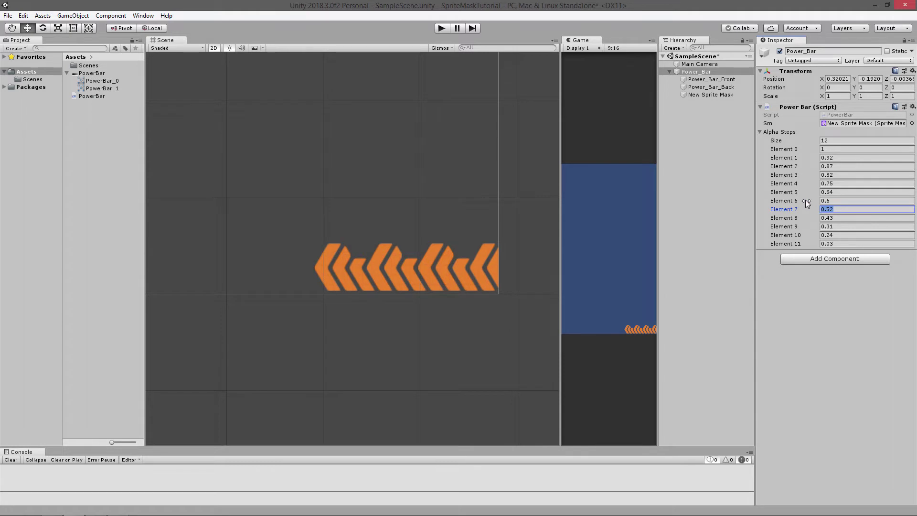
pyautogui.click(710, 95)
pyautogui.click(881, 125)
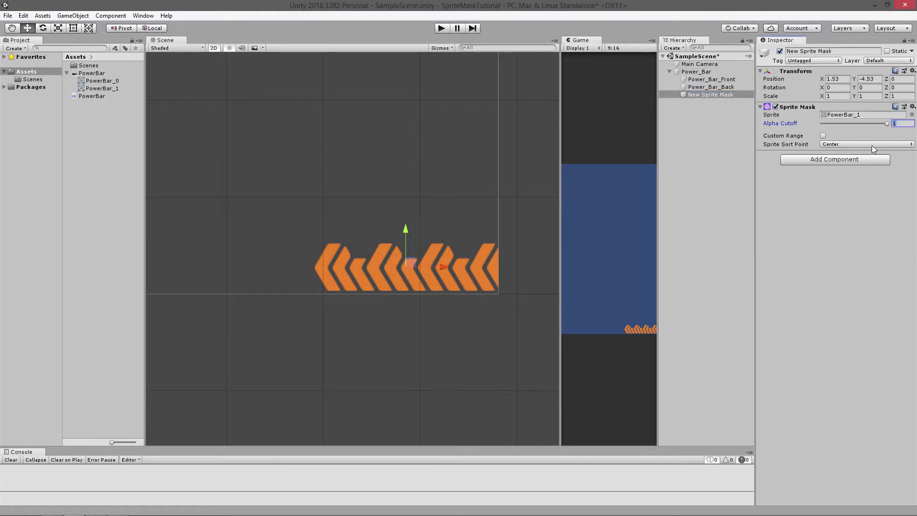
pyautogui.write('0.52')
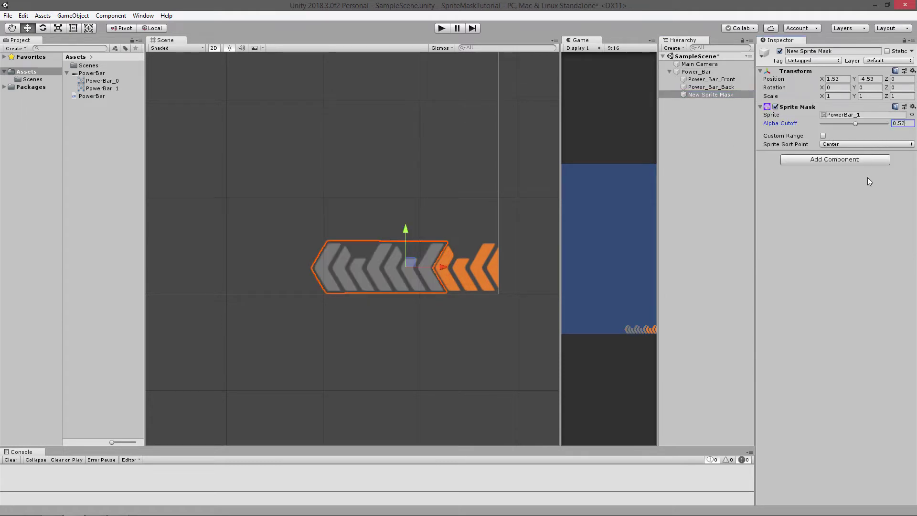
# Try the element 6 value, 0.6, as the alpha cutoff of New Sprite Mask
pyautogui.click(717, 71)
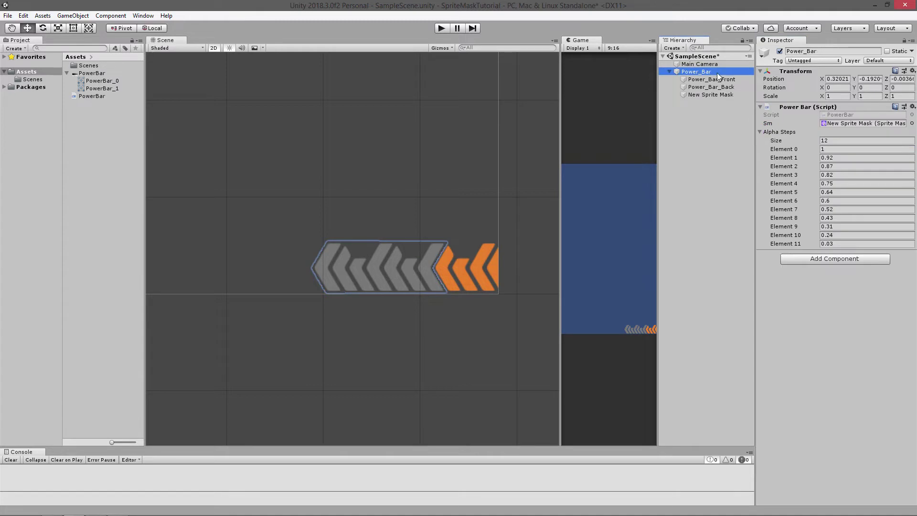
pyautogui.click(835, 201)
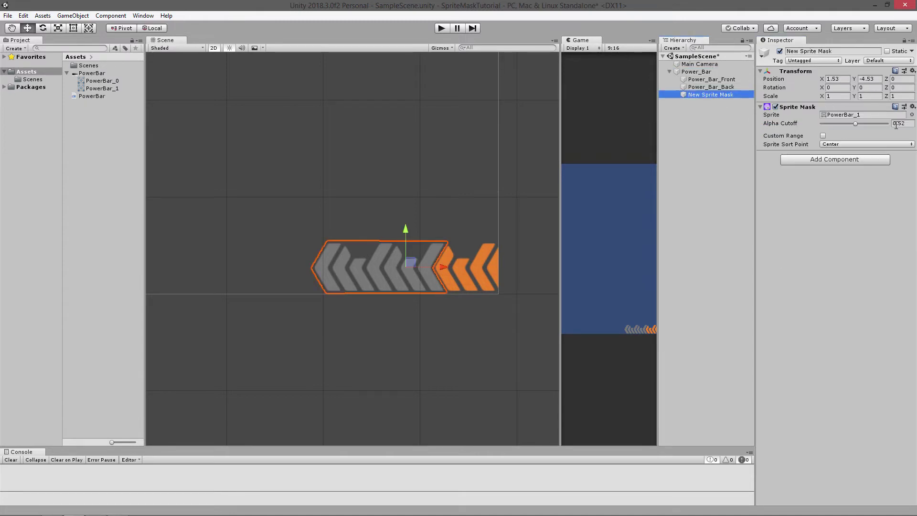
pyautogui.click(898, 124)
pyautogui.write('0.6')
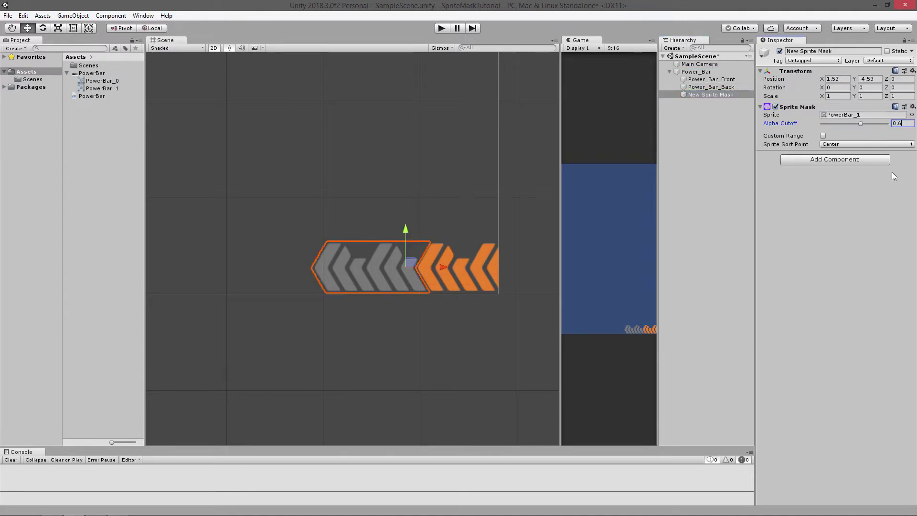
pyautogui.scroll(4, 518, 252)
pyautogui.scroll(-3, 517, 252)
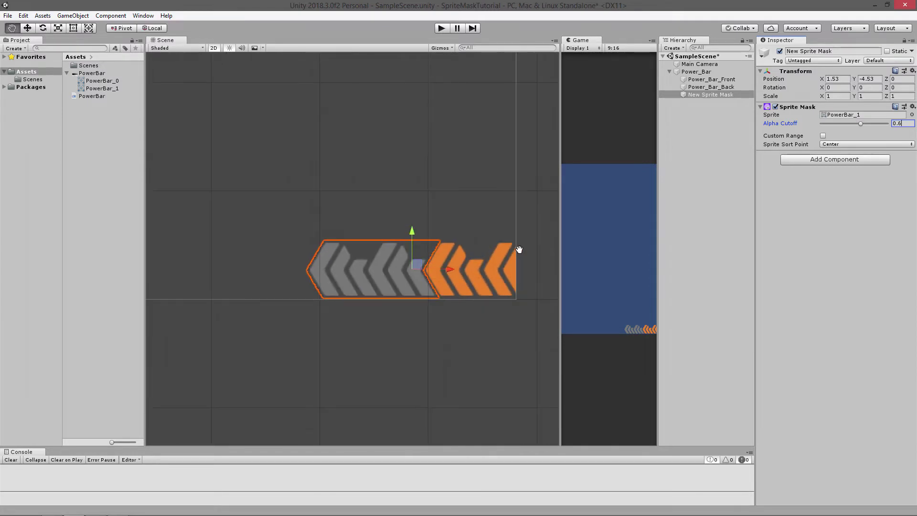
# Return New Sprite Mask's alpha cutoff to 1 and widen the Game view
pyautogui.moveTo(864, 124); pyautogui.dragTo(883, 122)
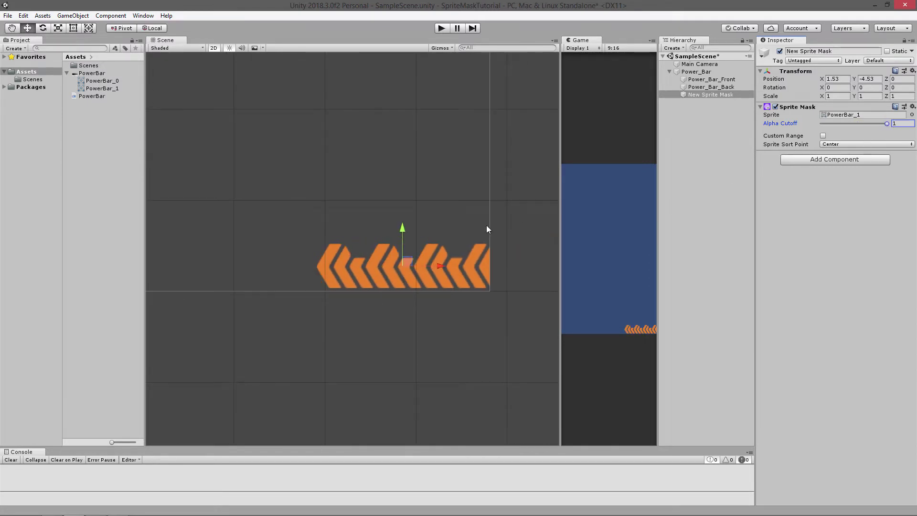
pyautogui.scroll(2, 507, 195)
pyautogui.scroll(2, 460, 215)
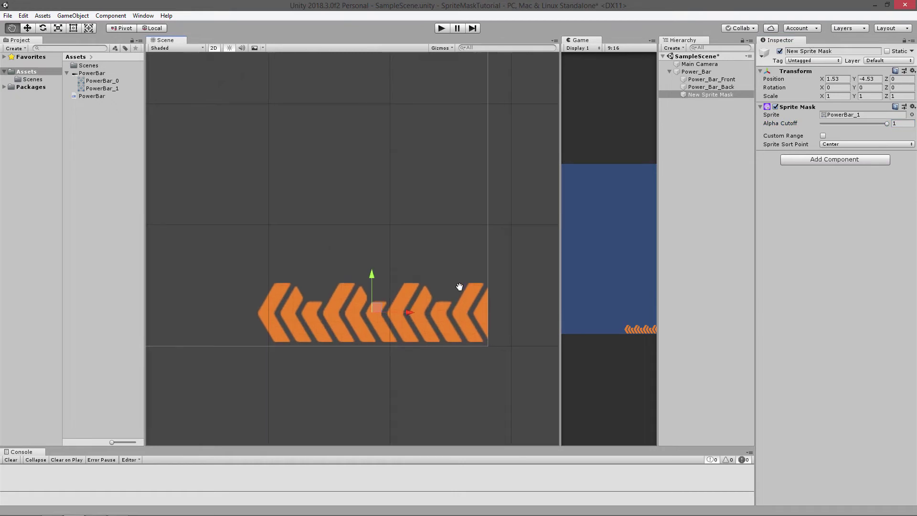
pyautogui.moveTo(560, 270); pyautogui.dragTo(449, 267)
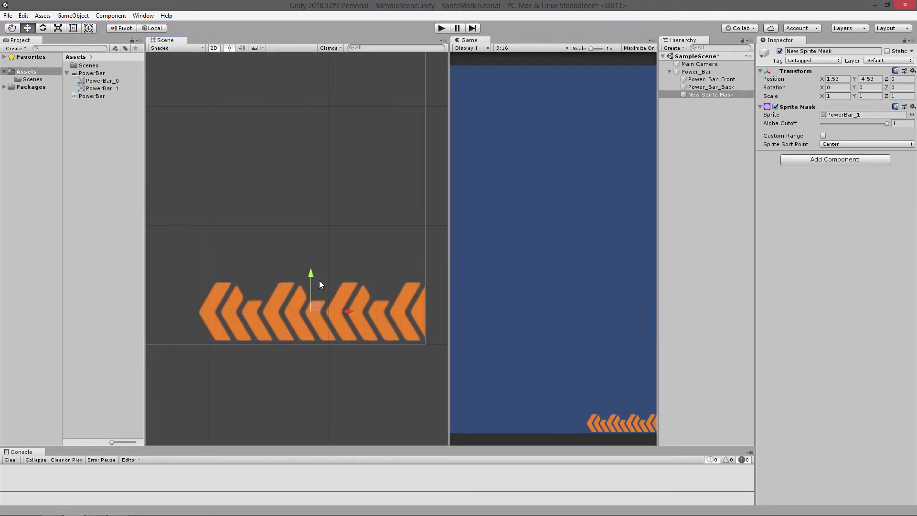
# Open the PowerBar script in Visual Studio and add an empty private Update method below the fields
pyautogui.doubleClick(98, 96)
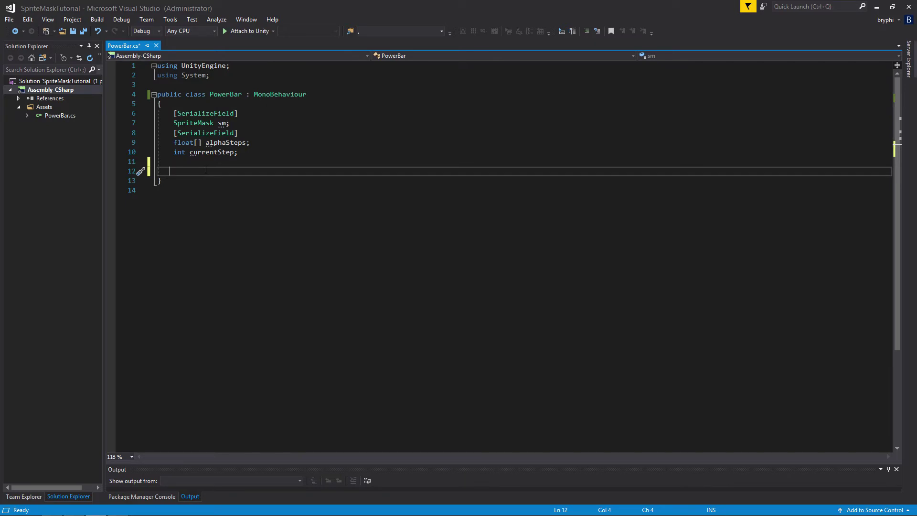
pyautogui.write('upd')
pyautogui.press('Tab')
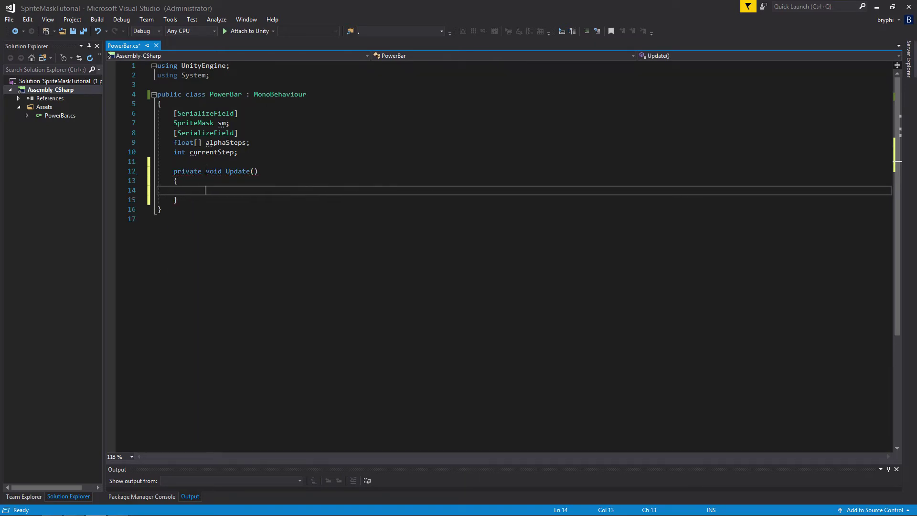
# Add an if statement inside Update with the condition Input.GetMouseButtonDown(1)
pyautogui.write('if')
pyautogui.press('Tab')
pyautogui.press('Tab')
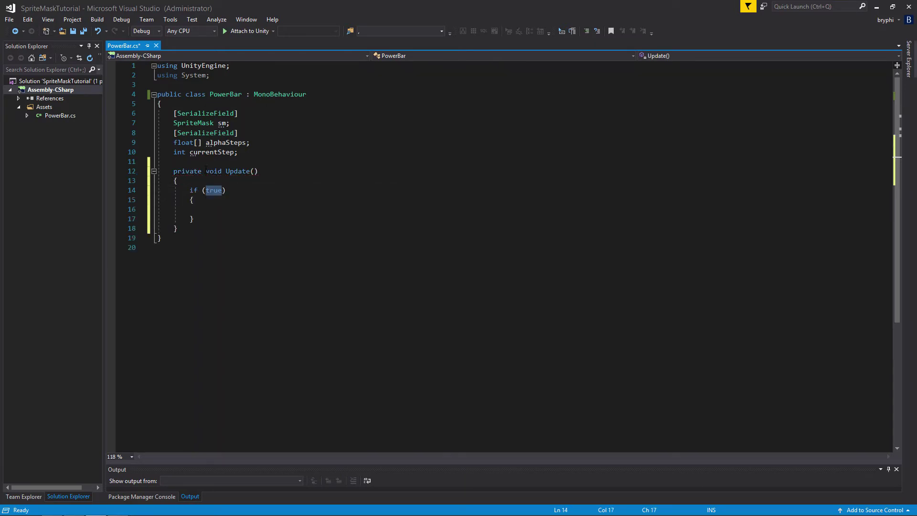
pyautogui.write('if (Inp')
pyautogui.press('Tab')
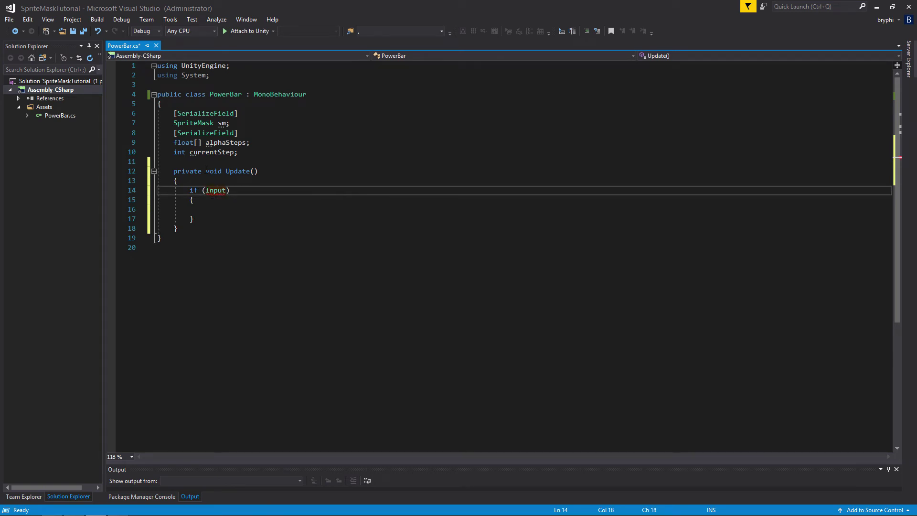
pyautogui.write('.getm')
pyautogui.press('Tab')
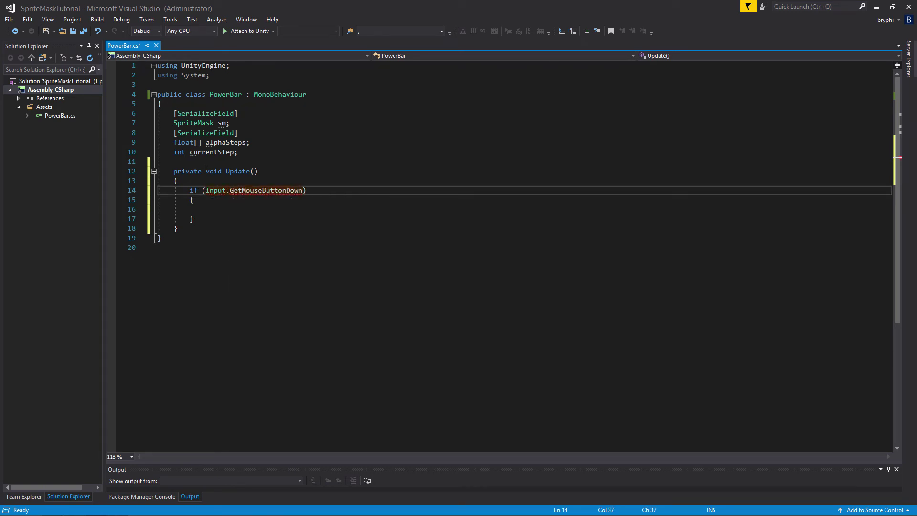
pyautogui.write('(1)')
# Extend the if condition with && currentStep < alphaSteps.Length-1 and go to the empty line of its body
pyautogui.write(' && ')
pyautogui.write('curr`')
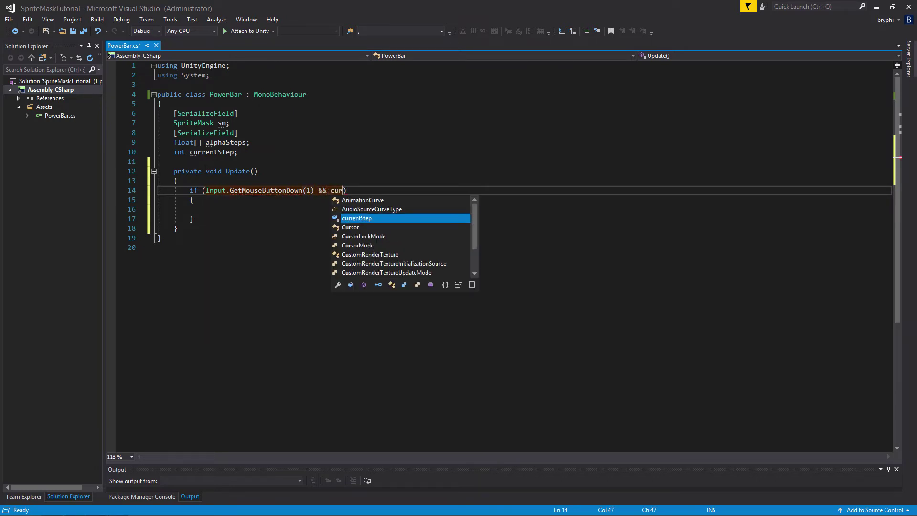
pyautogui.press('BackSpace')
pyautogui.press('BackSpace')
pyautogui.press('BackSpace')
pyautogui.press('BackSpace')
pyautogui.press('BackSpace')
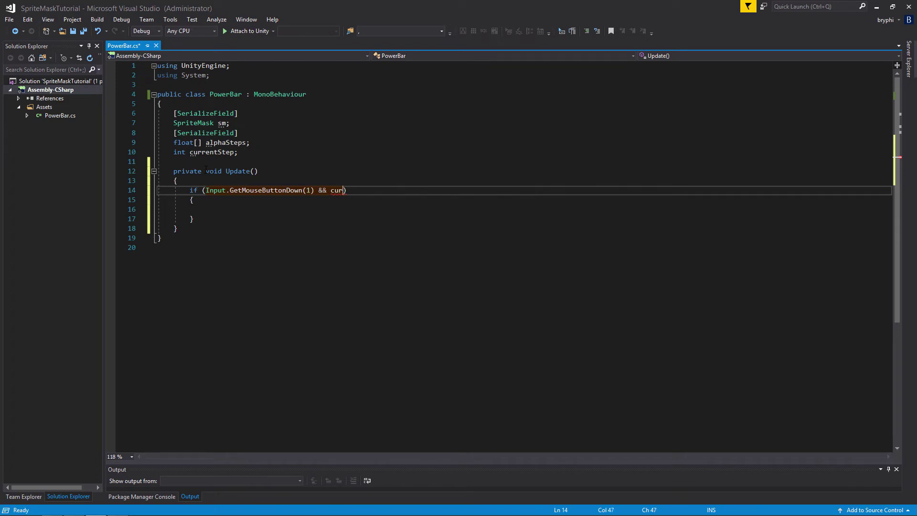
pyautogui.write('currentStep < al')
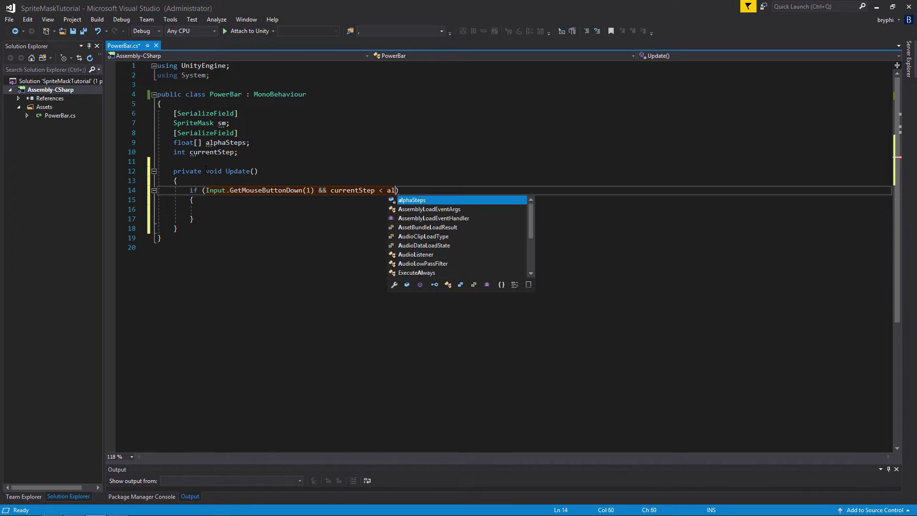
pyautogui.press('Escape')
pyautogui.press('BackSpace')
pyautogui.press('BackSpace')
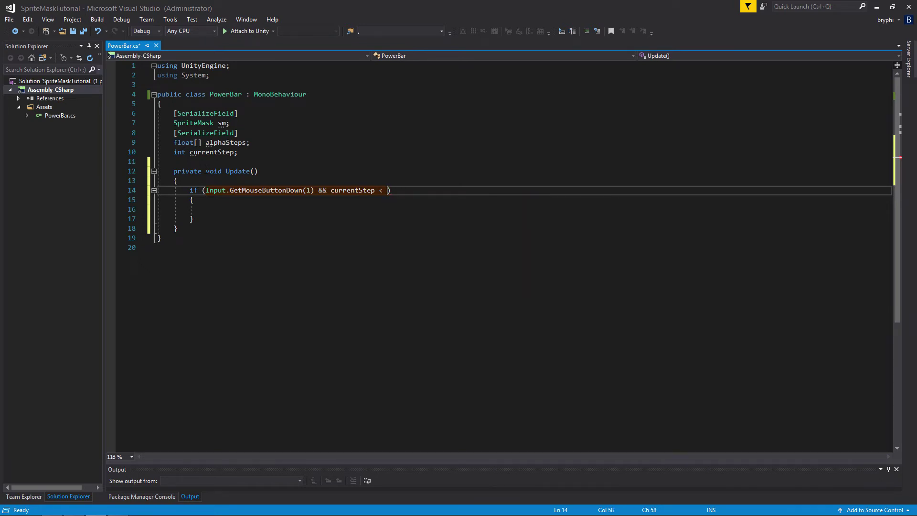
pyautogui.write('alphaSteps.l')
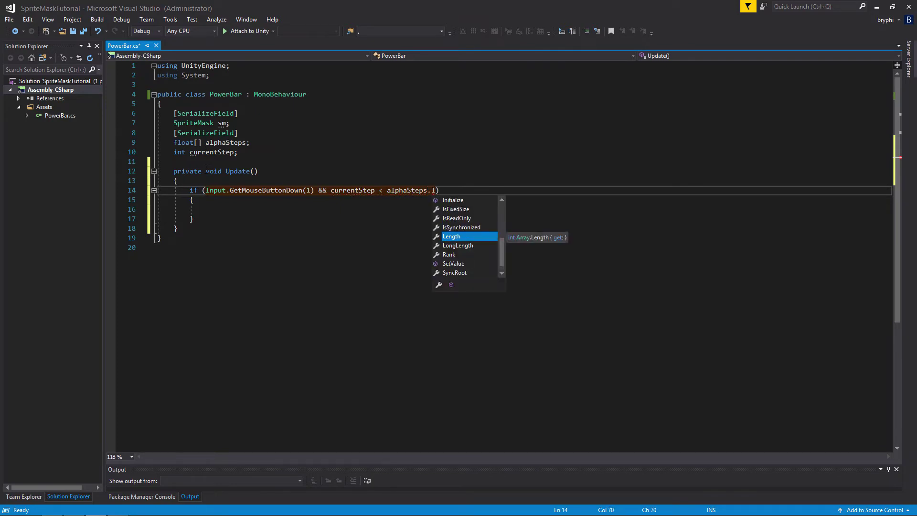
pyautogui.press('Tab')
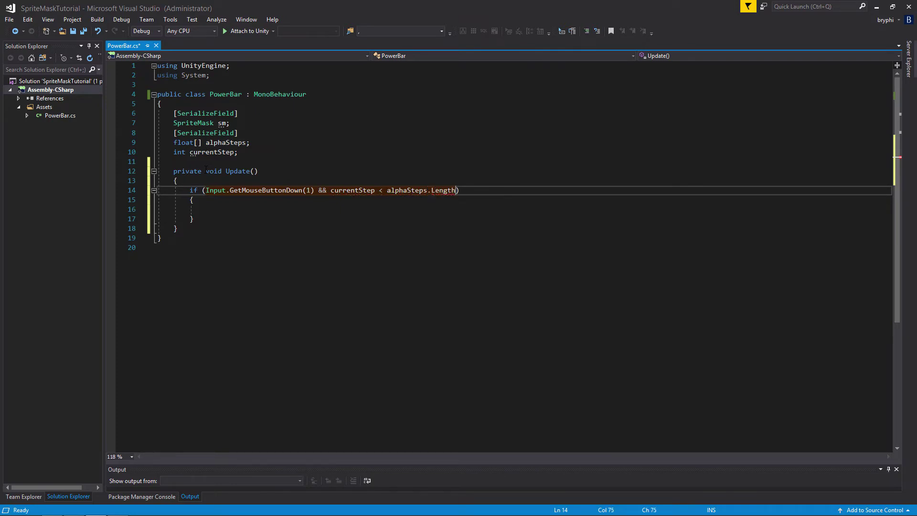
pyautogui.write('-1')
pyautogui.press('Down')
pyautogui.press('Down')
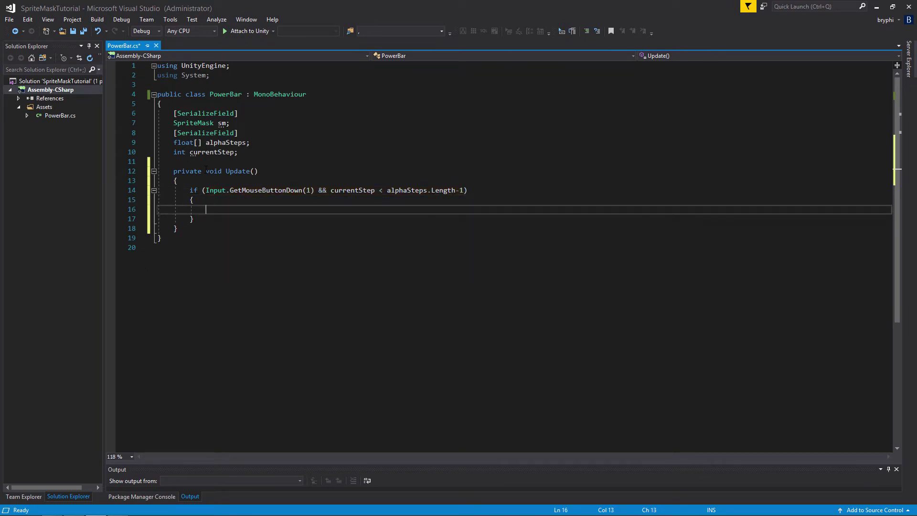
# Write sm.alphaCutoff = alphaSteps[--currentStep]; in the body of the if statement
pyautogui.write('sm.al')
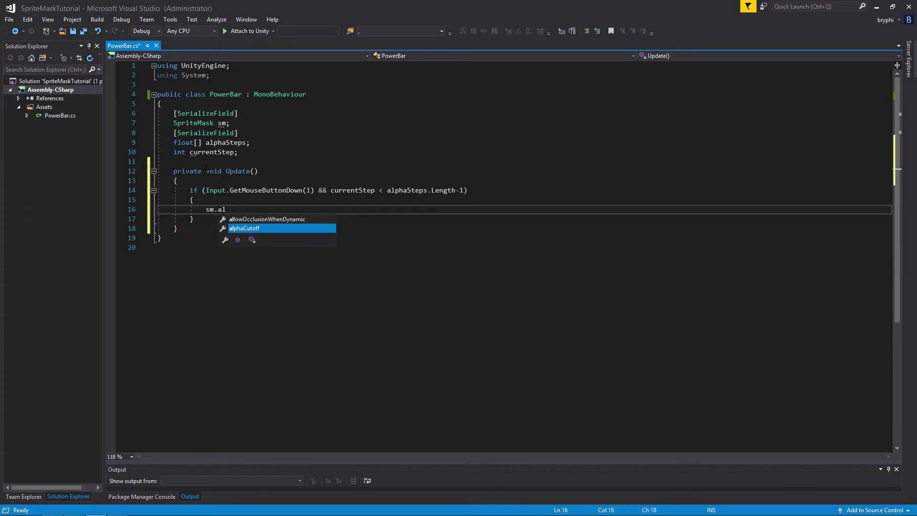
pyautogui.press('Tab')
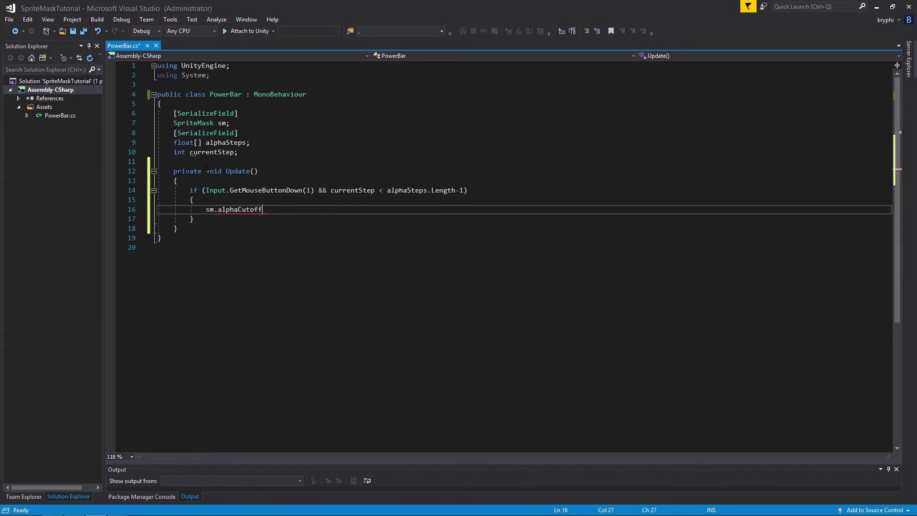
pyautogui.write('= alphaSteps')
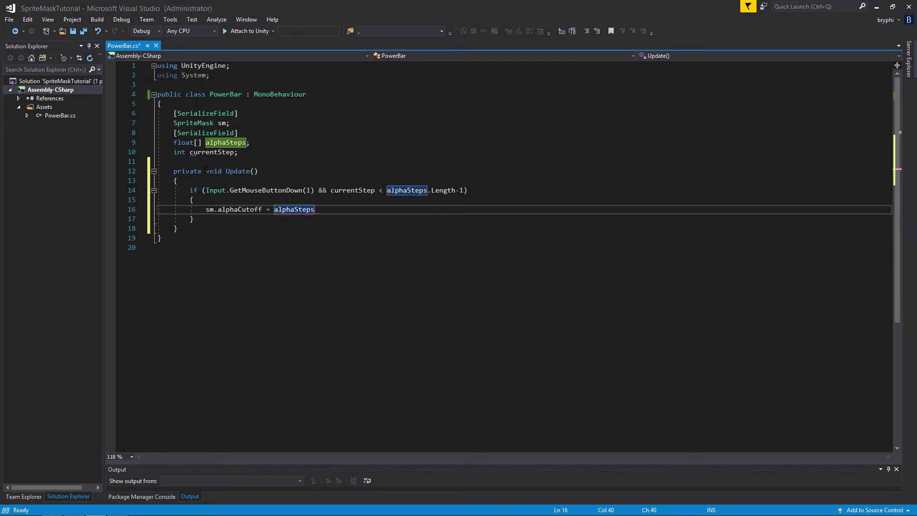
pyautogui.write('[--cur')
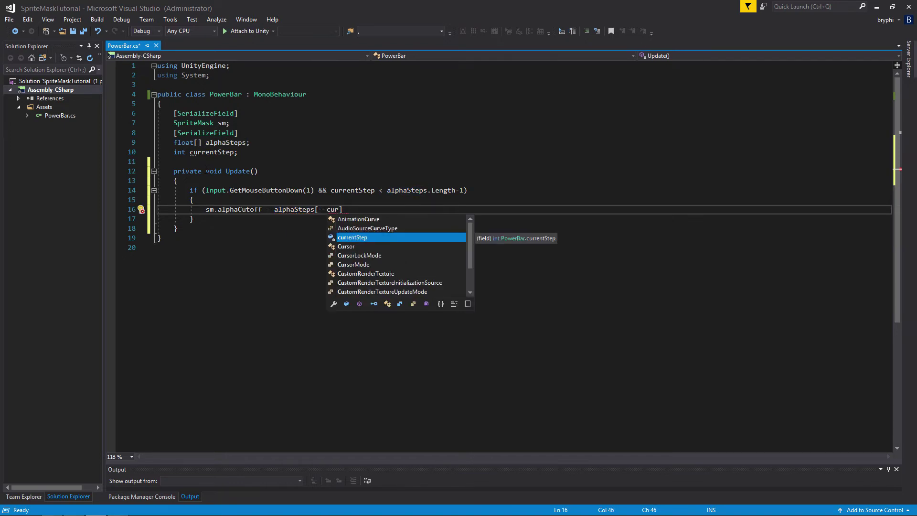
pyautogui.press('Tab')
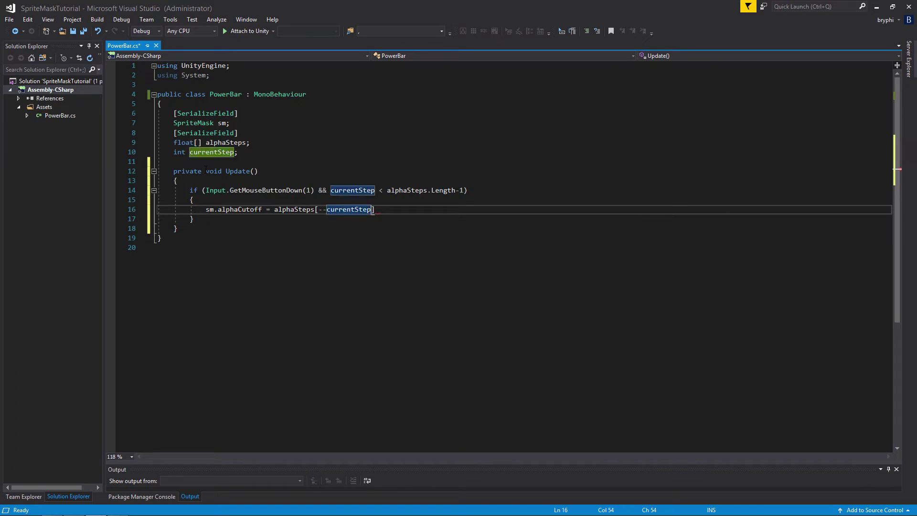
pyautogui.write('];')
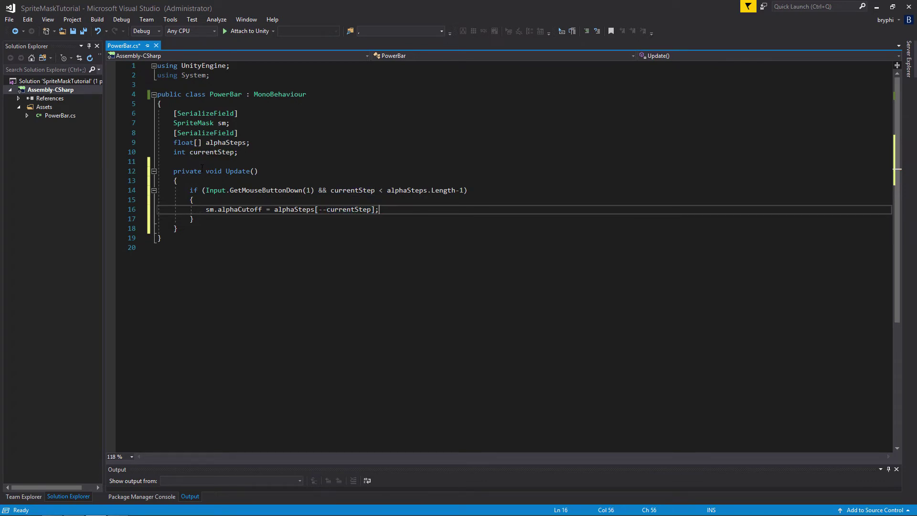
# Copy the whole if block, and change the index in the original block to ++currentStep
pyautogui.moveTo(204, 221); pyautogui.dragTo(189, 190)
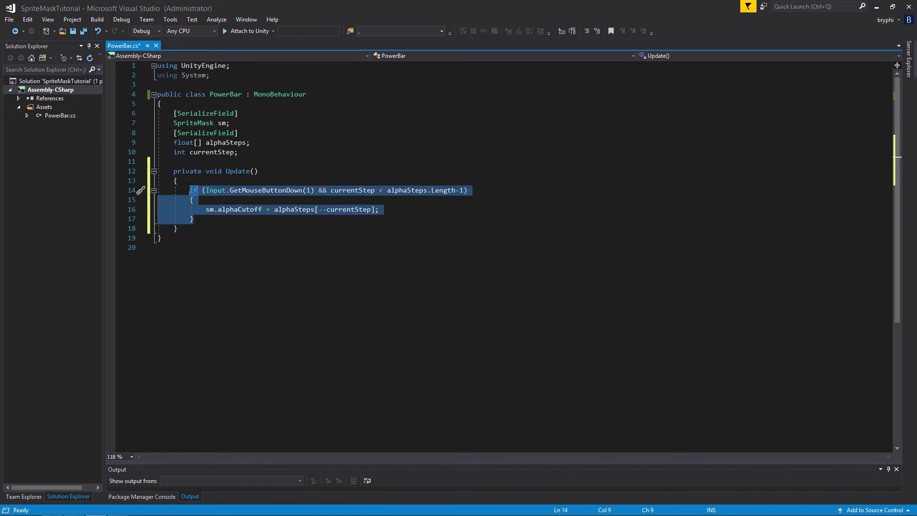
pyautogui.click(209, 223)
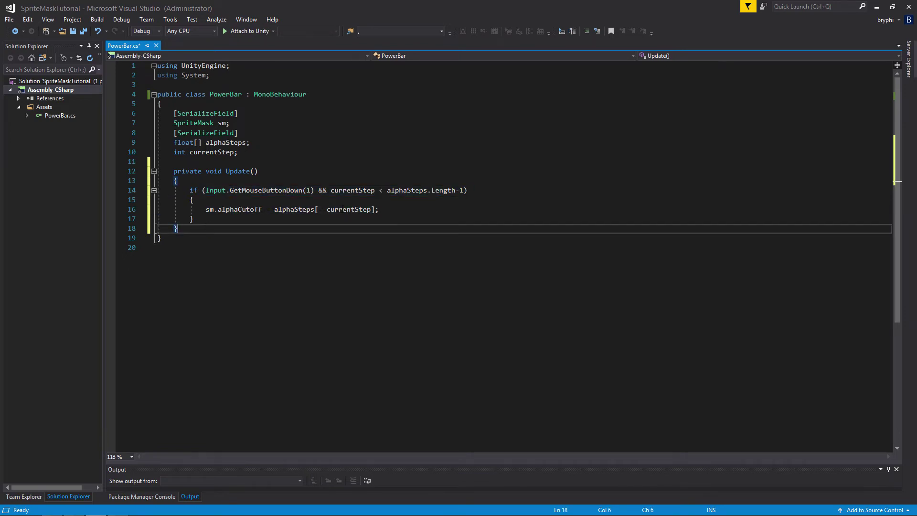
pyautogui.moveTo(327, 209); pyautogui.dragTo(318, 209)
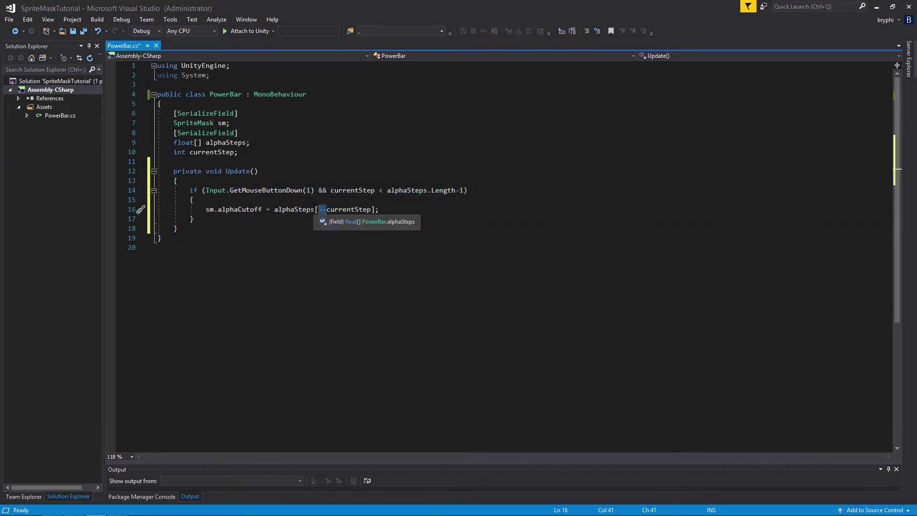
pyautogui.write('++')
pyautogui.click(215, 220)
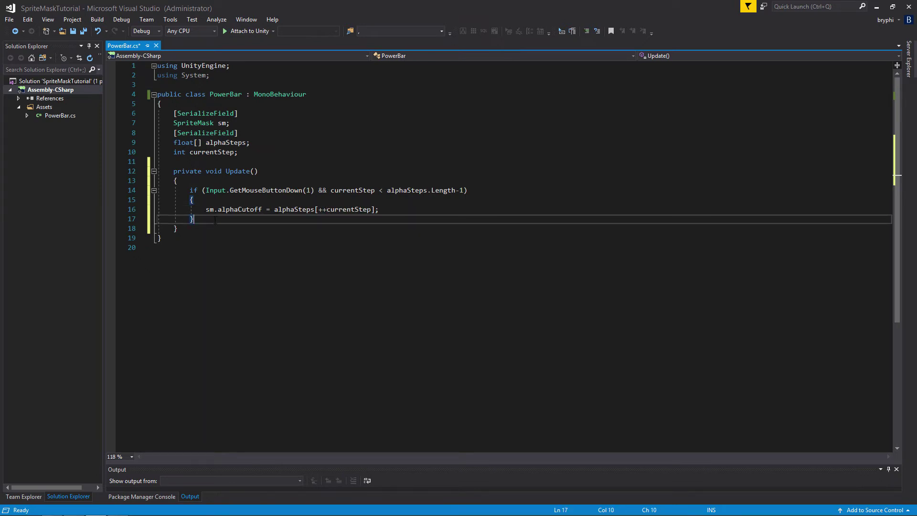
# Paste the copied if block with --currentStep below the first one and set its GetMouseButtonDown argument to 0
pyautogui.press('Return')
pyautogui.write('if (Input.GetMouseButtonDown(1) && currentStep < alphaSteps.Length - 1) { sm.alphaCutoff = alphaSteps[--currentStep]; }')
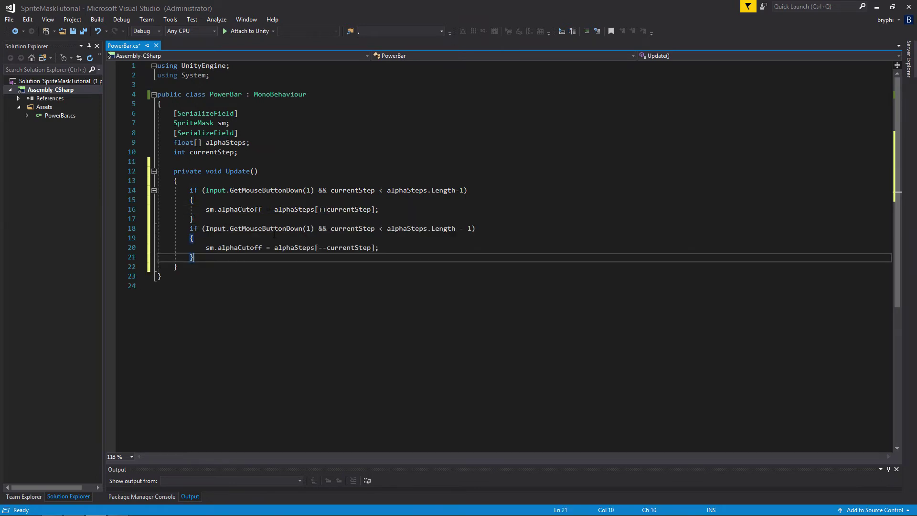
pyautogui.doubleClick(308, 228)
pyautogui.write('0')
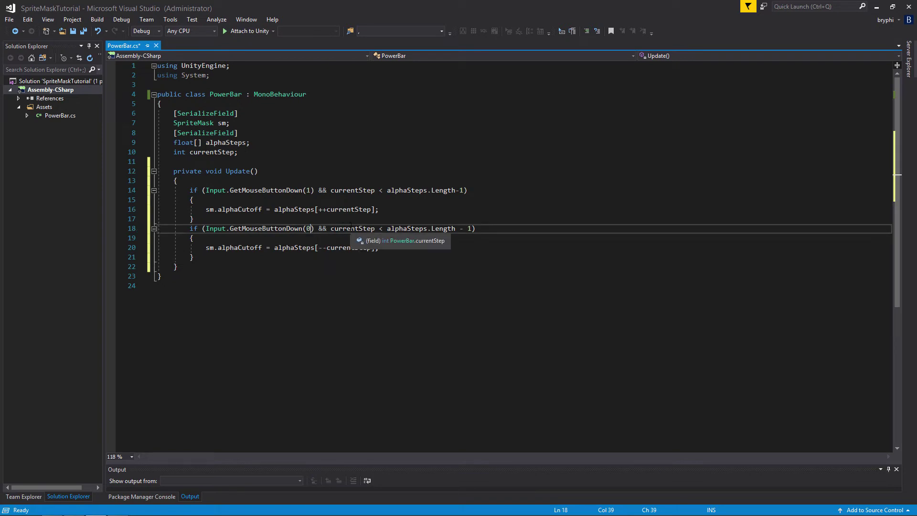
# Change the second if statement's step check to currentStep > 0 and save the PowerBar script
pyautogui.doubleClick(380, 229)
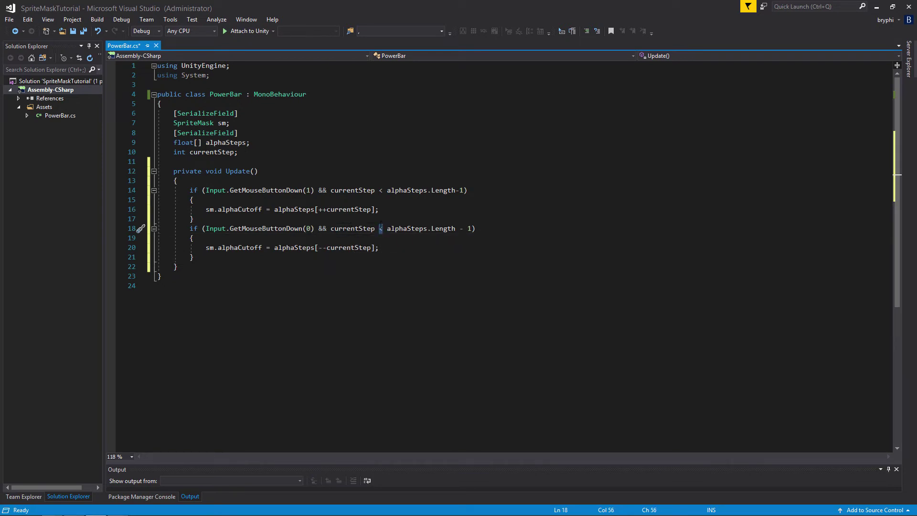
pyautogui.write('>')
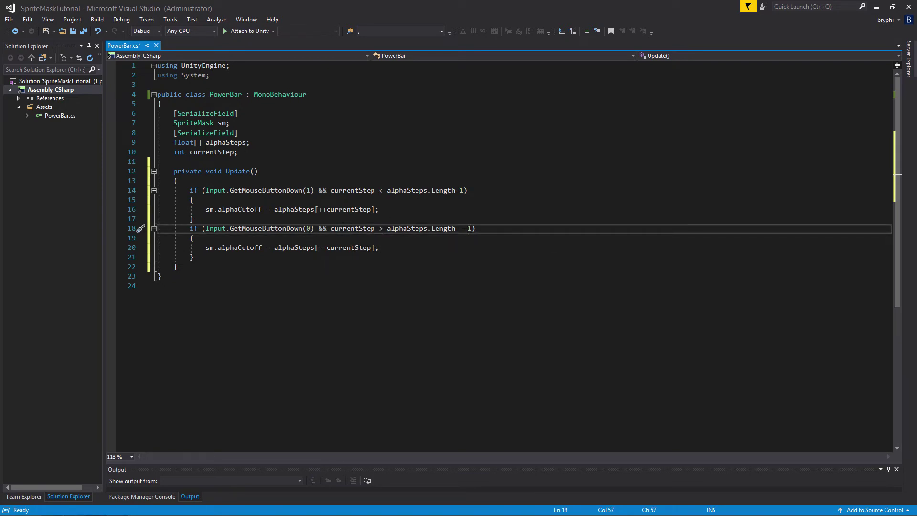
pyautogui.moveTo(472, 229); pyautogui.dragTo(387, 229)
pyautogui.write('0')
pyautogui.press('End')
pyautogui.moveTo(235, 247)
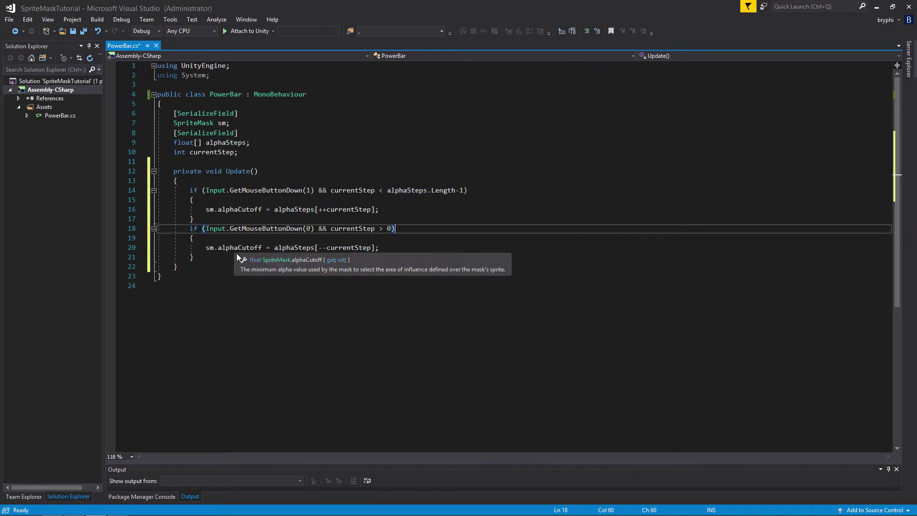
pyautogui.click(392, 247)
pyautogui.hotkey('ctrl', 's')
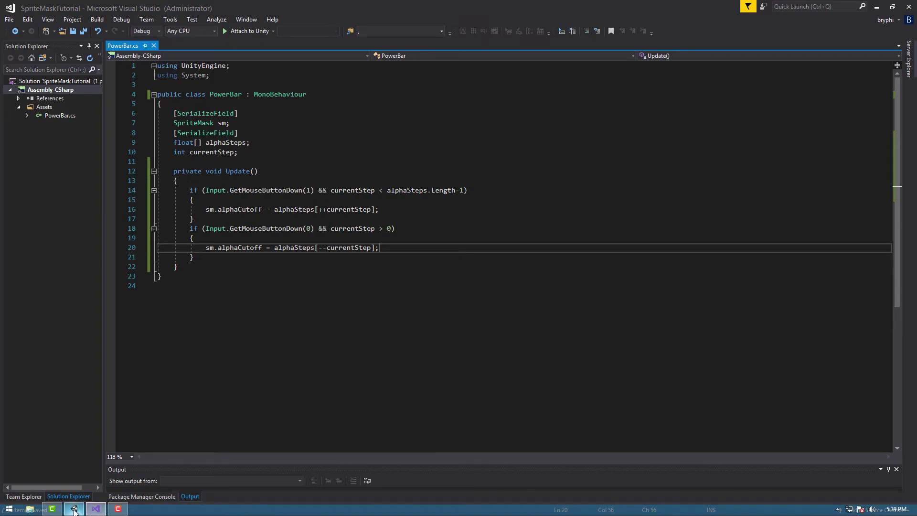
# Switch to Unity, play SampleScene to test stepping through the power bar, and stop play mode
pyautogui.click(74, 509)
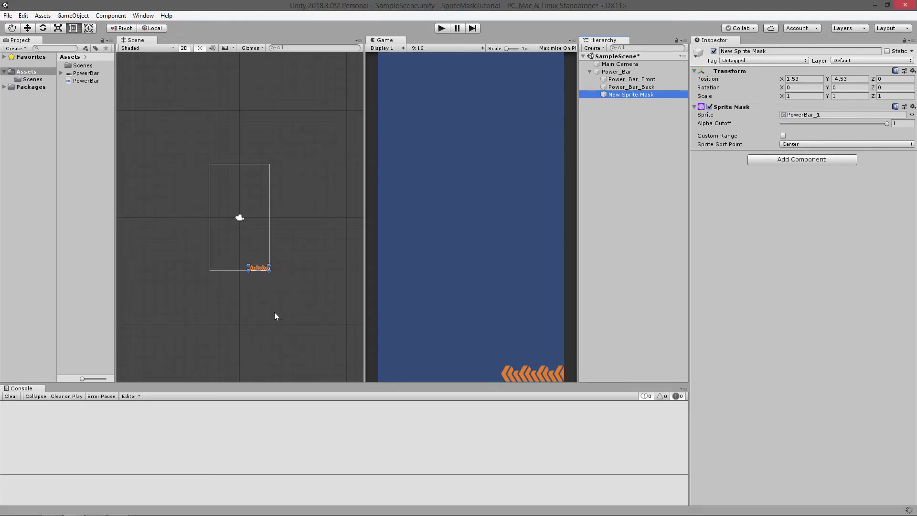
pyautogui.click(440, 28)
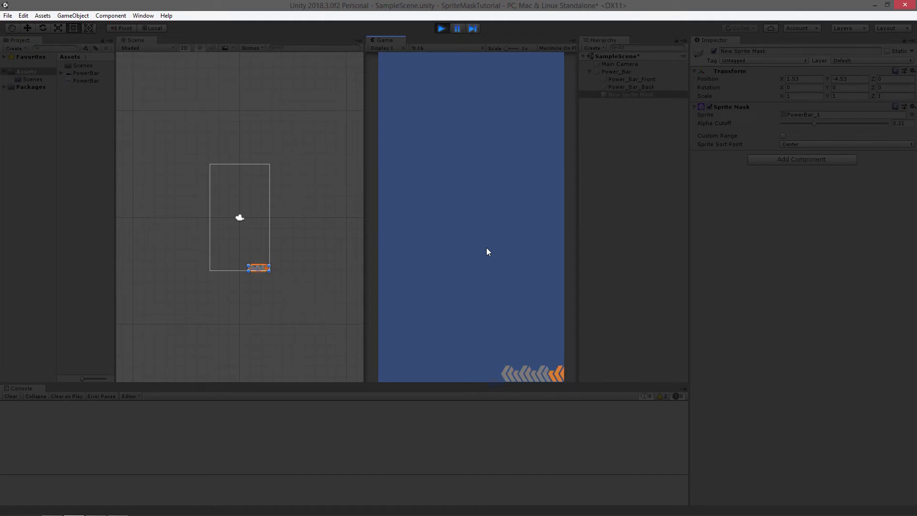
pyautogui.click(442, 29)
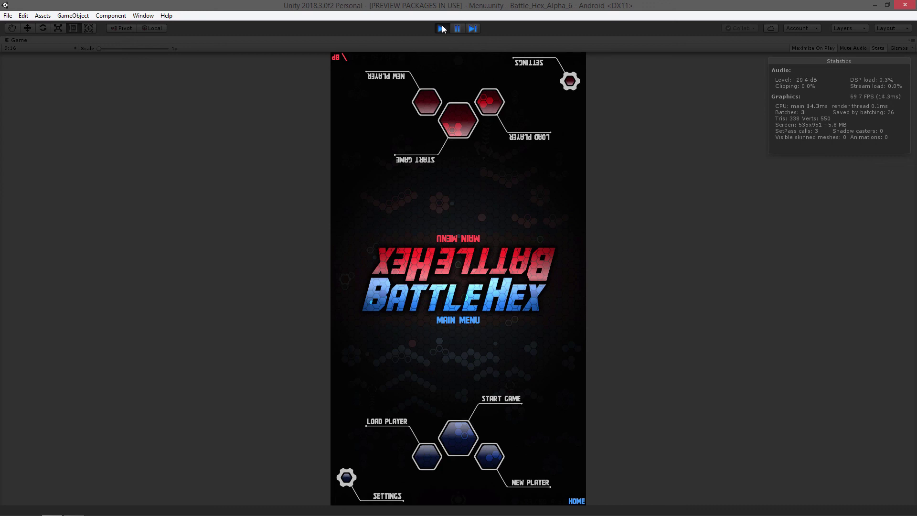
# Stop the running Battle Hex game in its Unity project
pyautogui.click(440, 29)
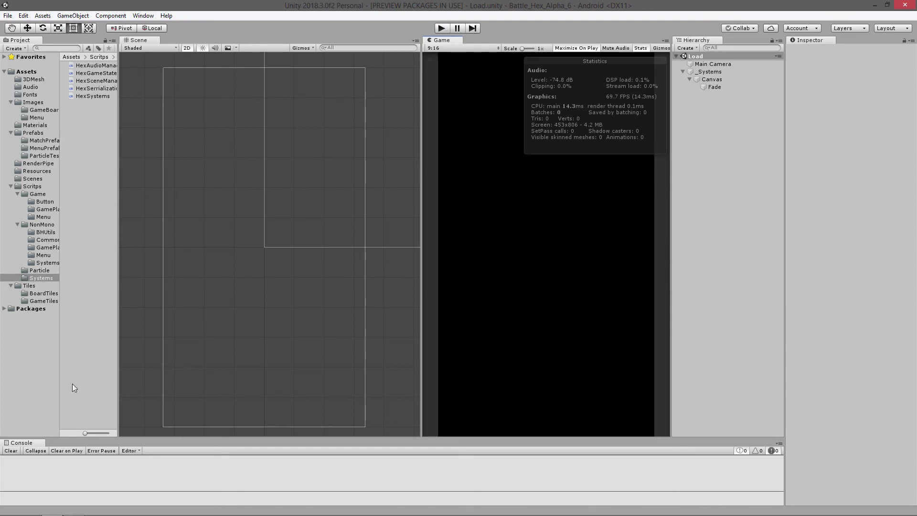